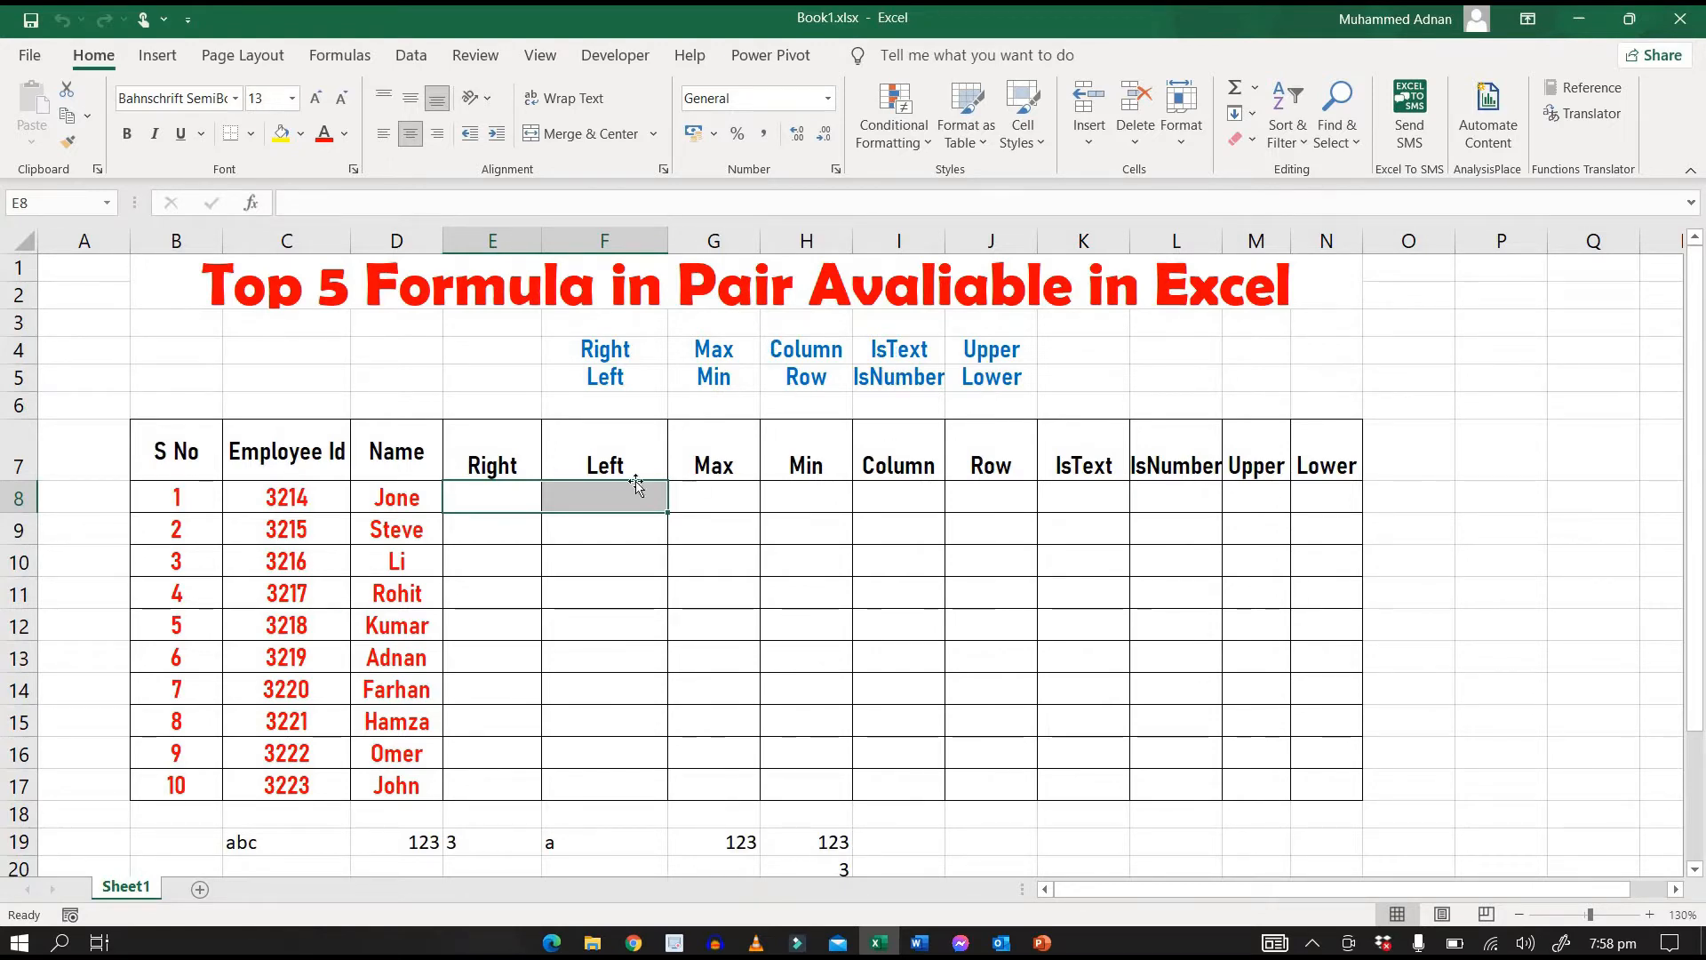
Enter a RIGHT formula in E8 that extracts the last 2 characters of the employee ID in C8.
left_click(492, 453)
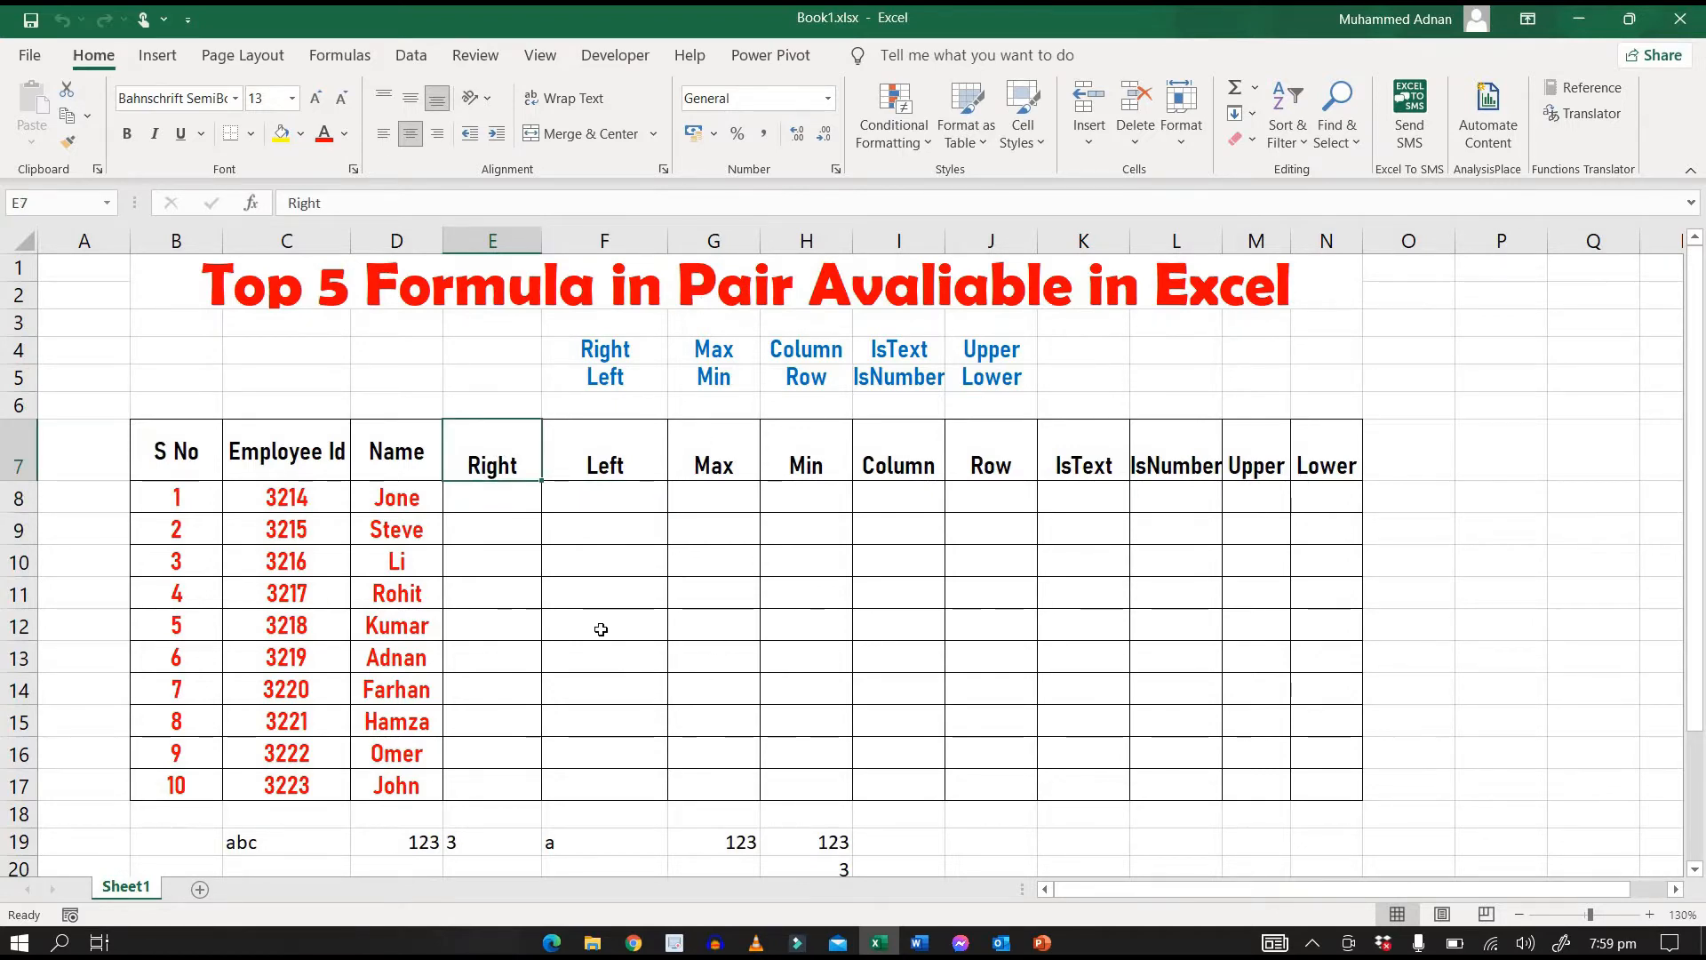
left_click(494, 502)
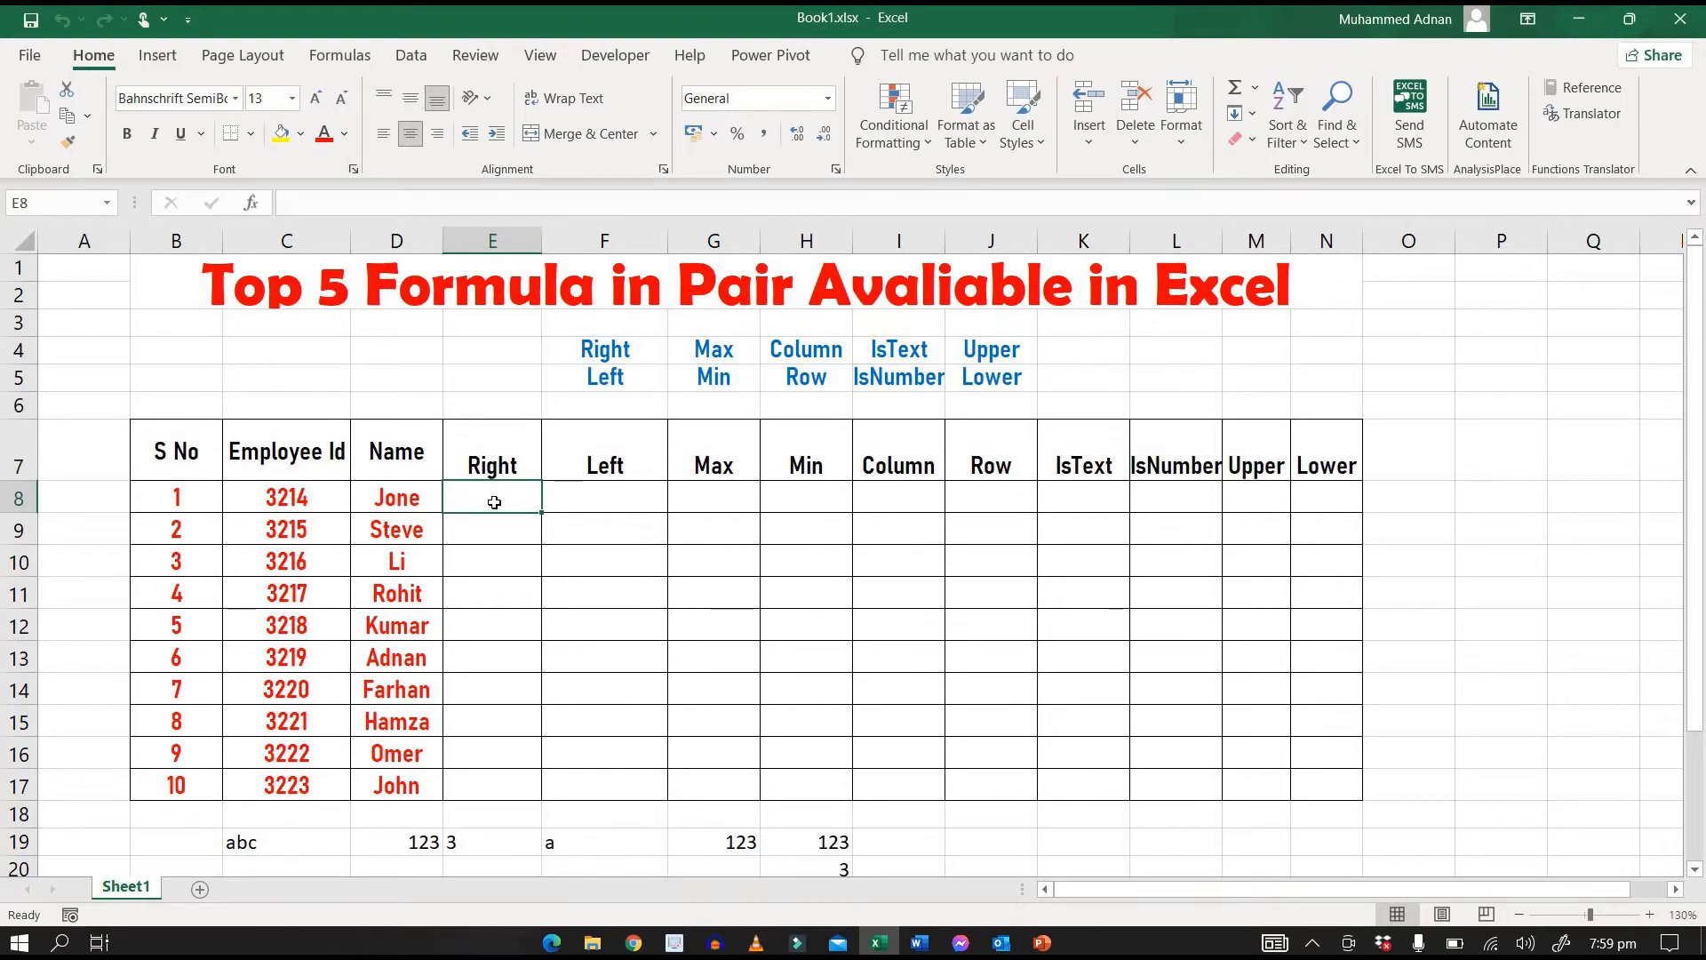
type("=")
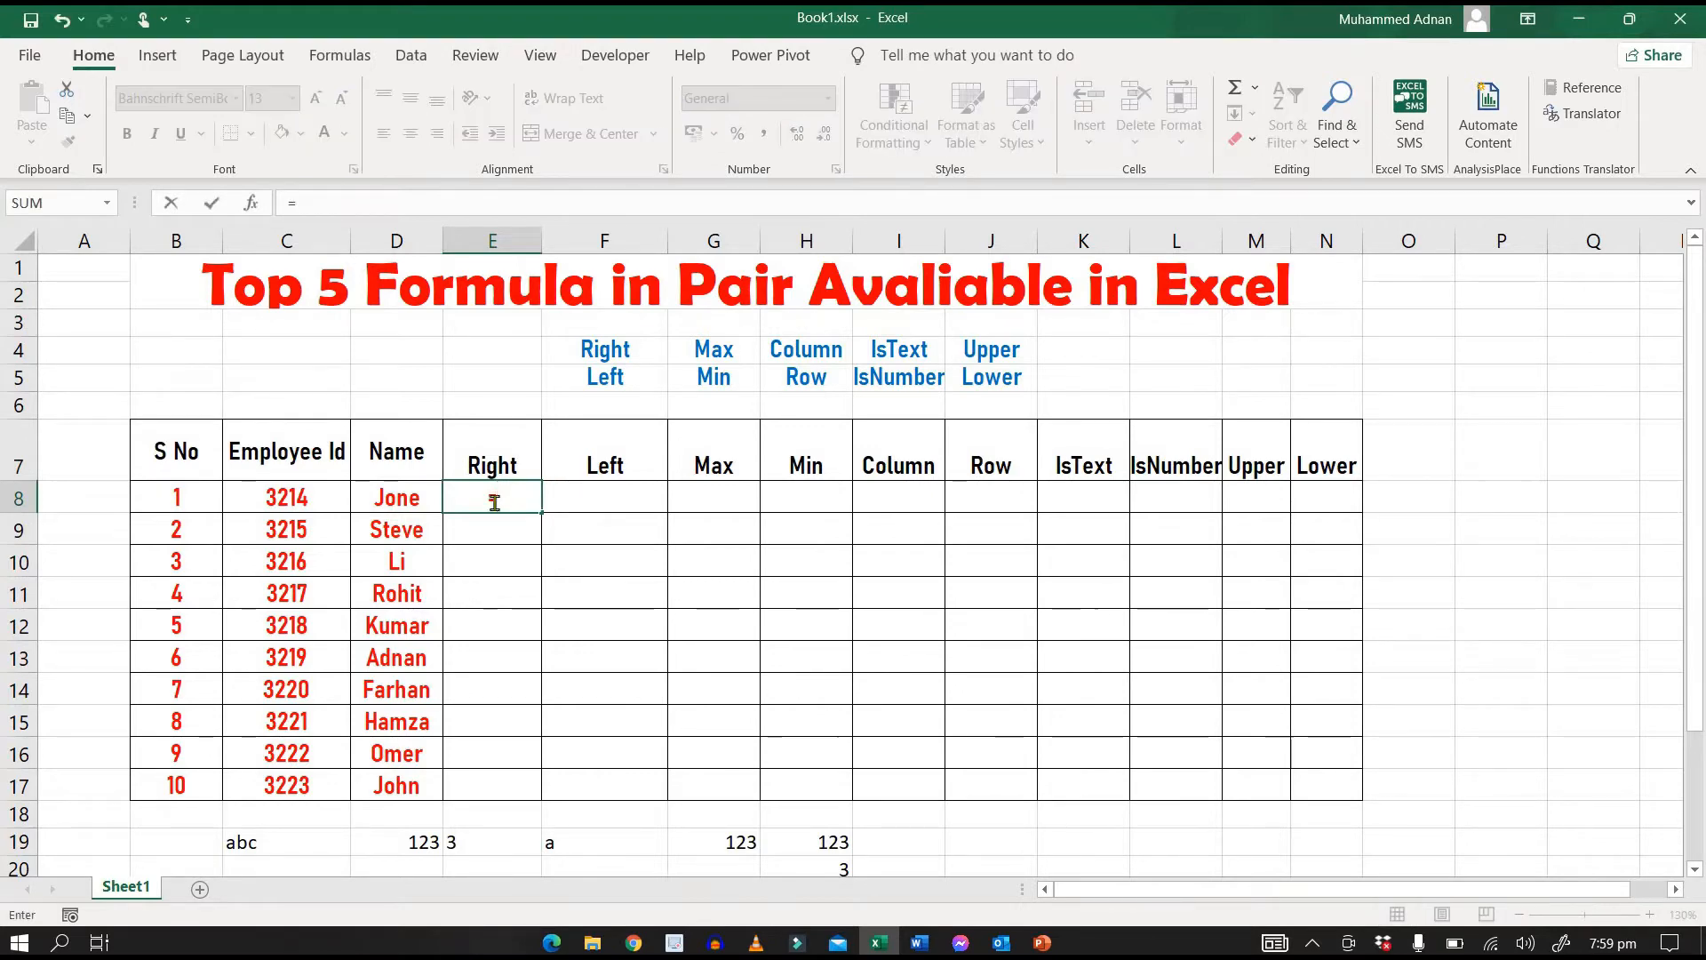
type("right")
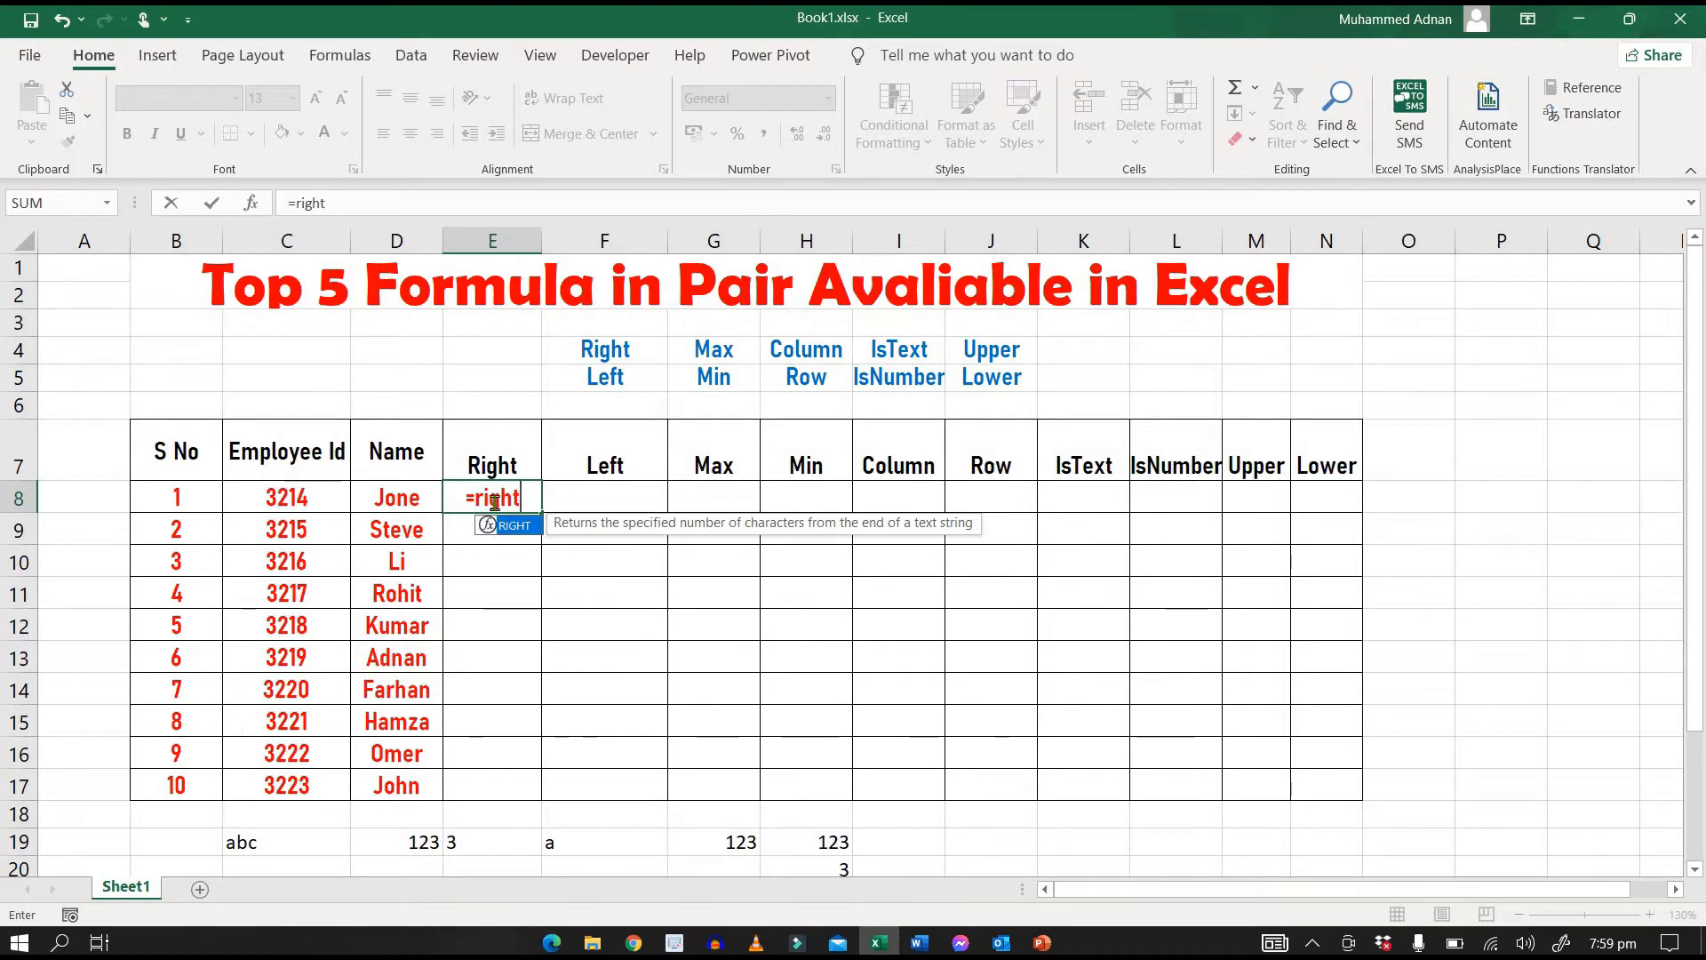
type("(")
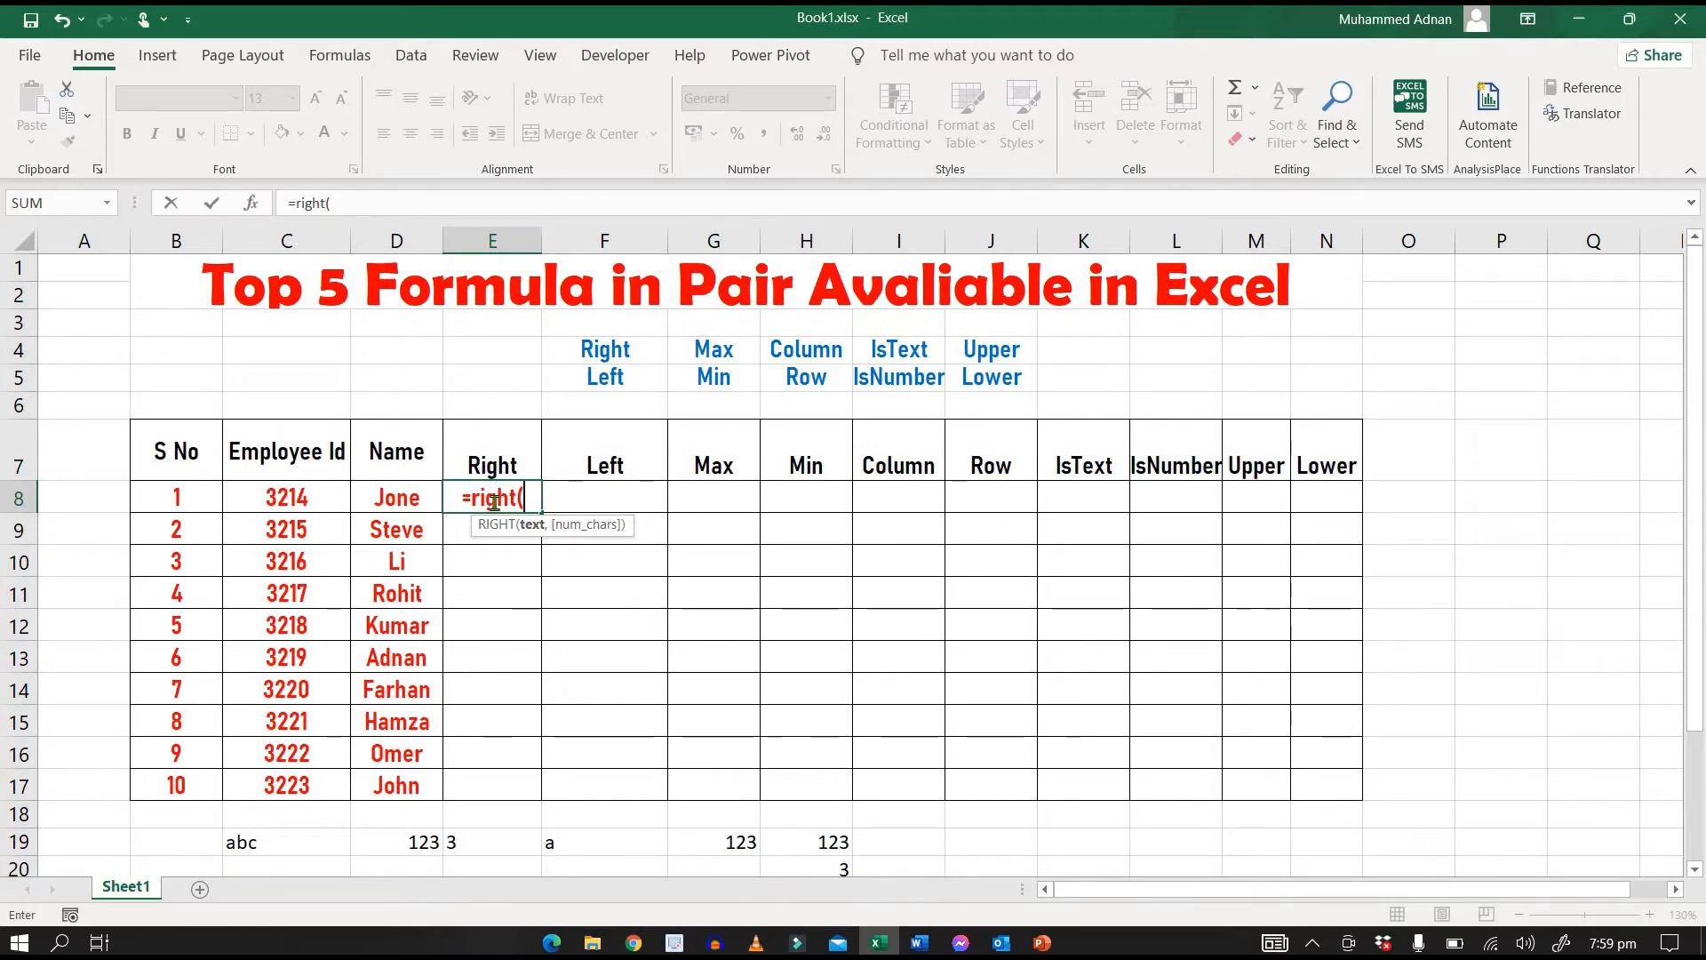
key("Left")
key("Left")
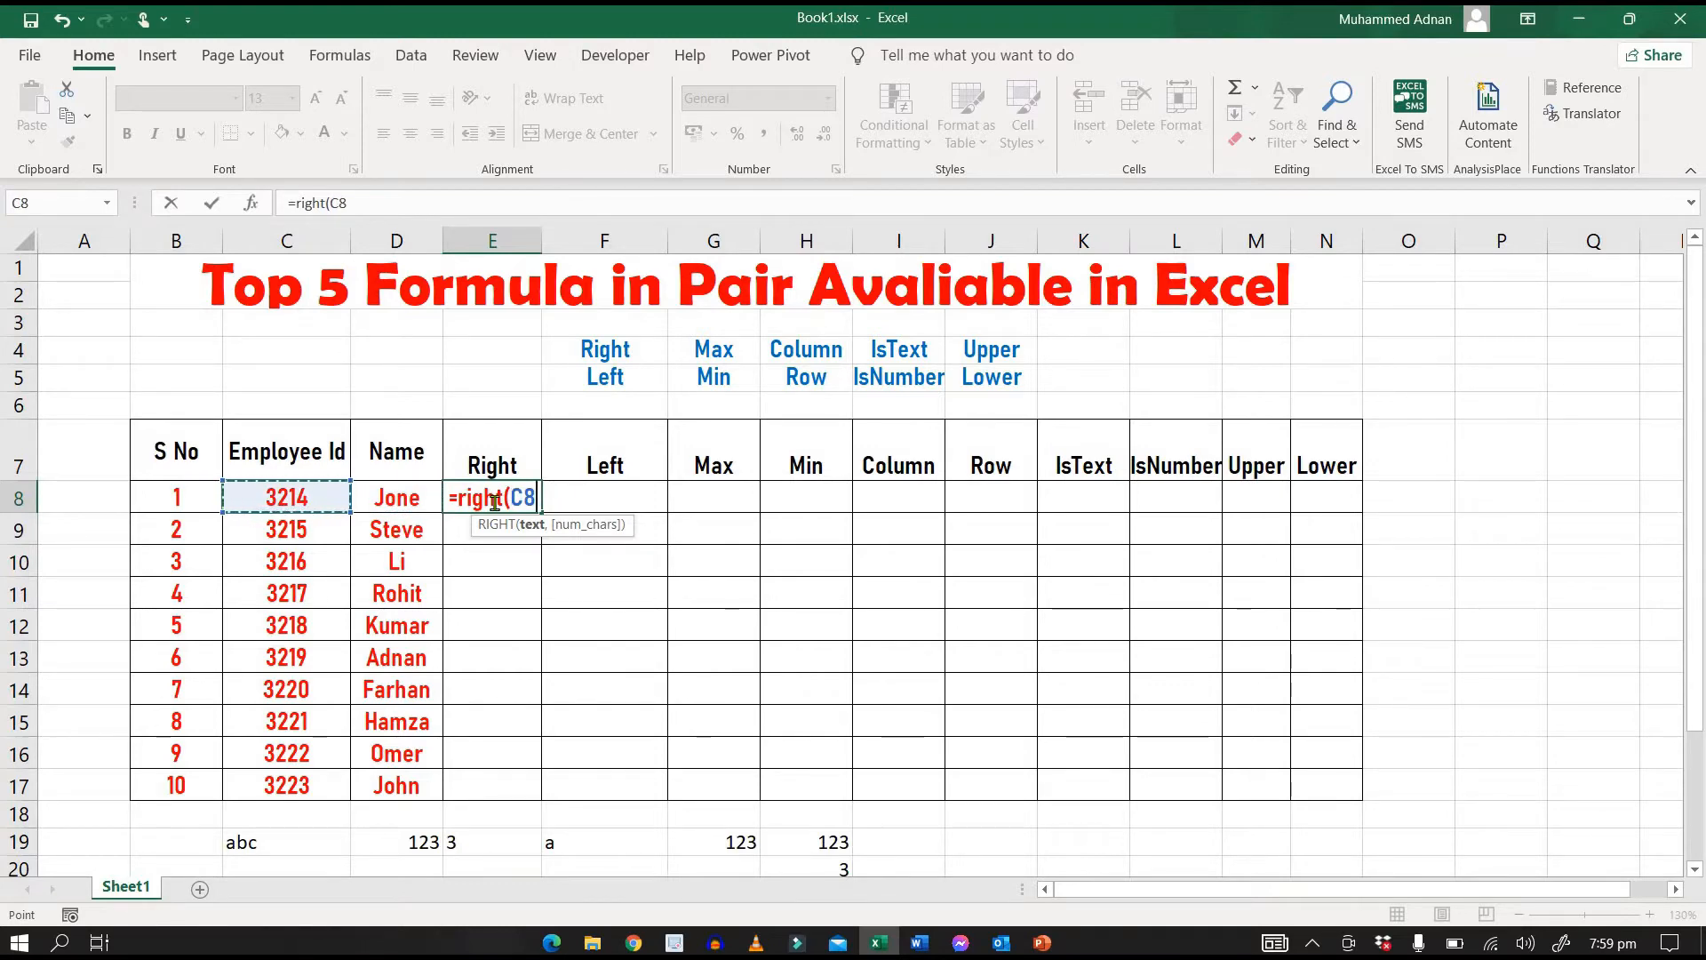
type(",")
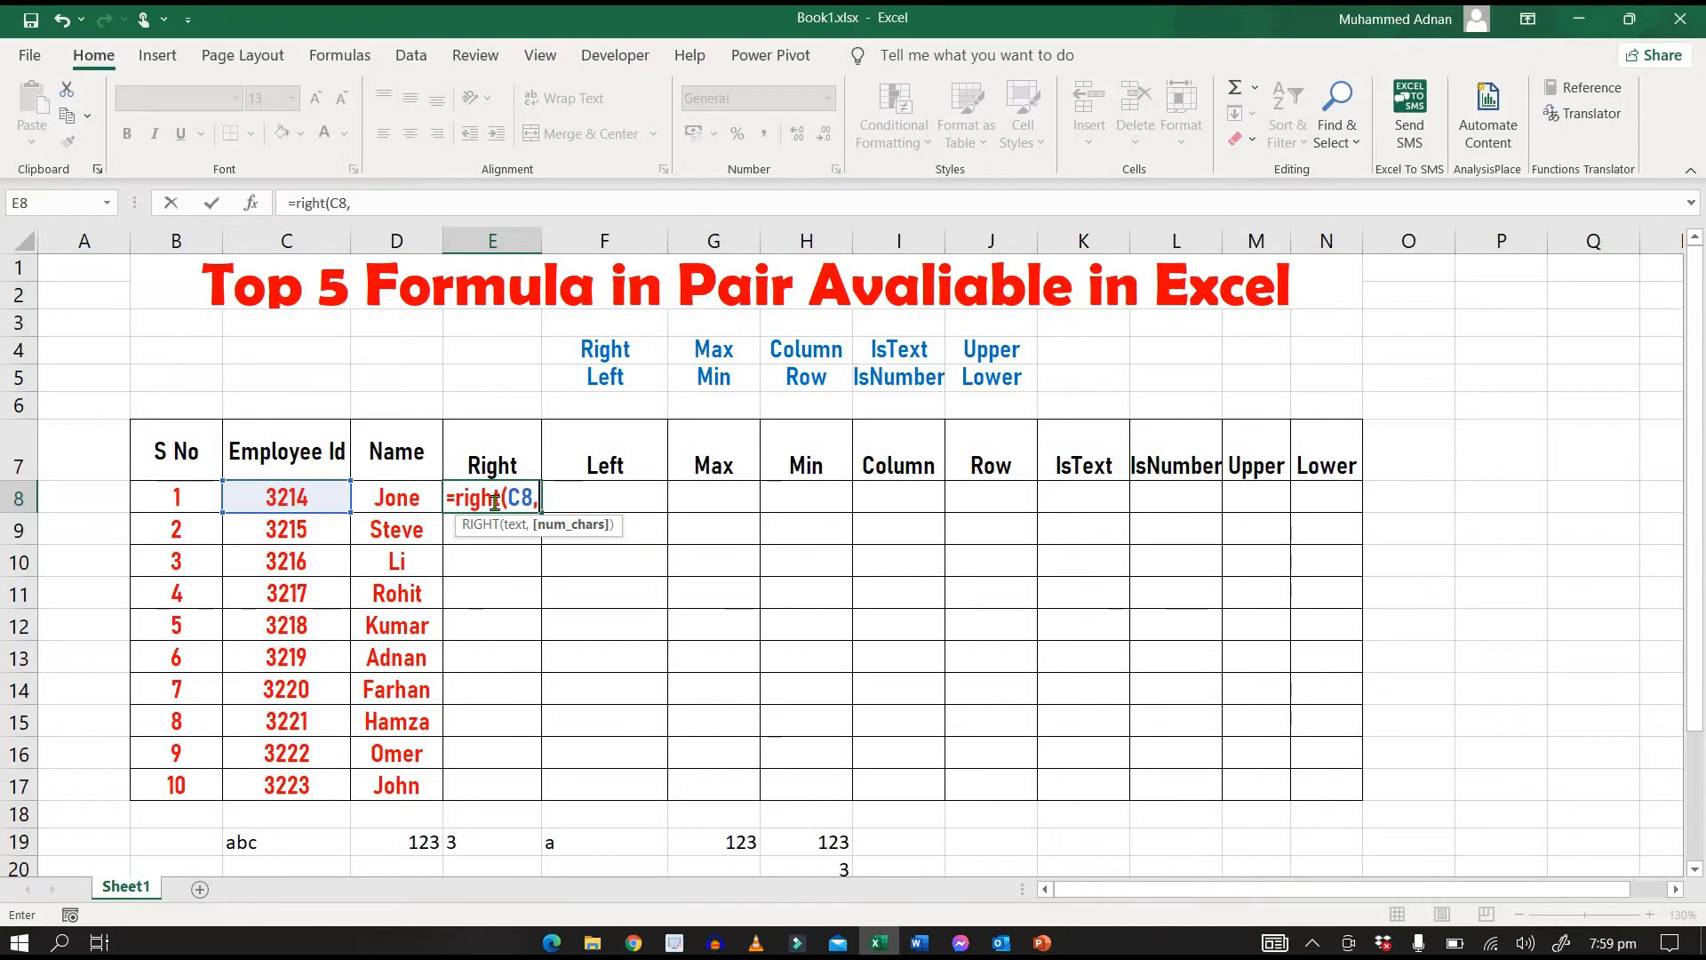
type("2")
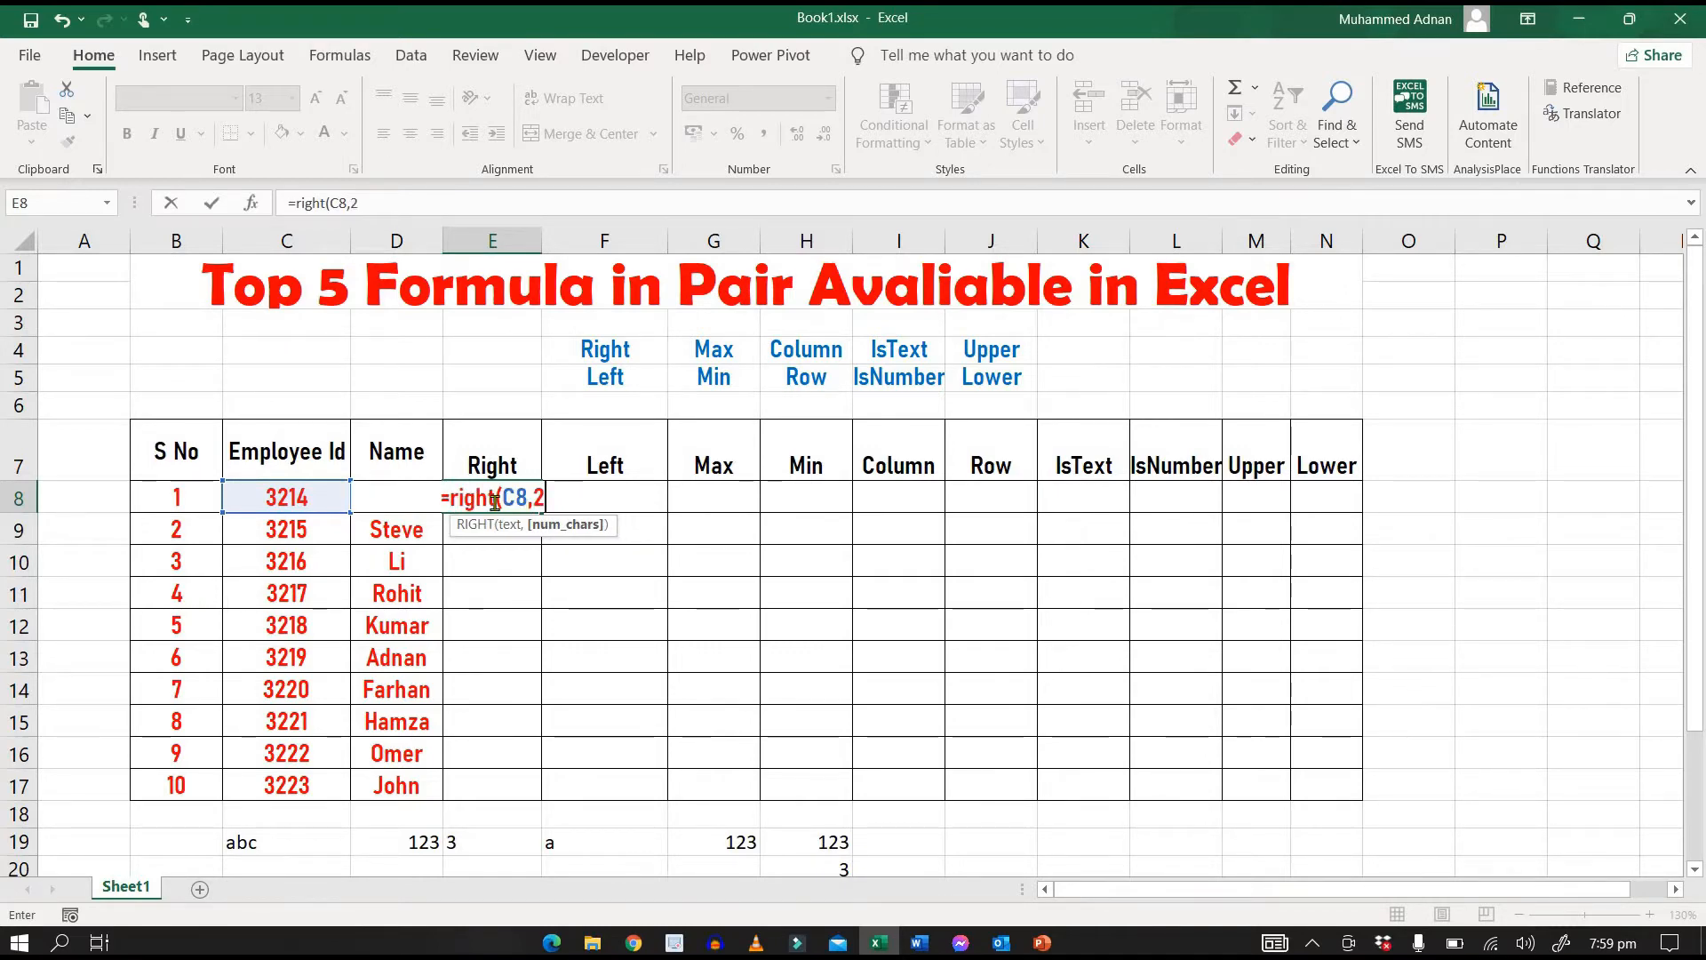
type(")")
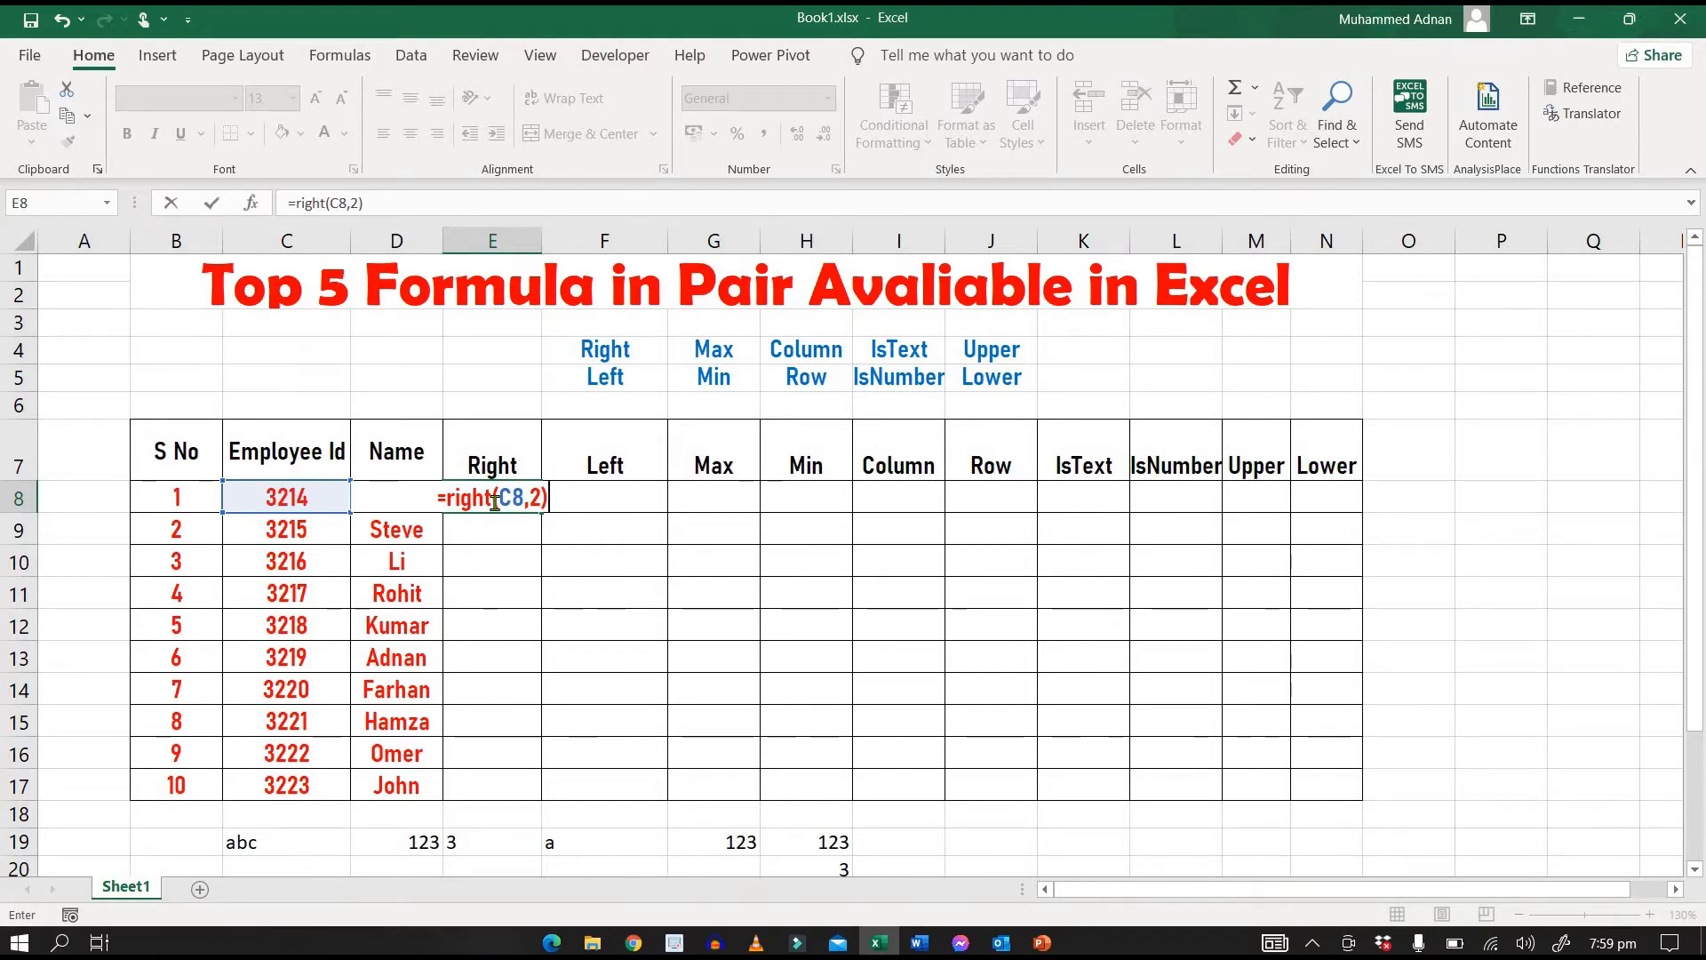
key("Return")
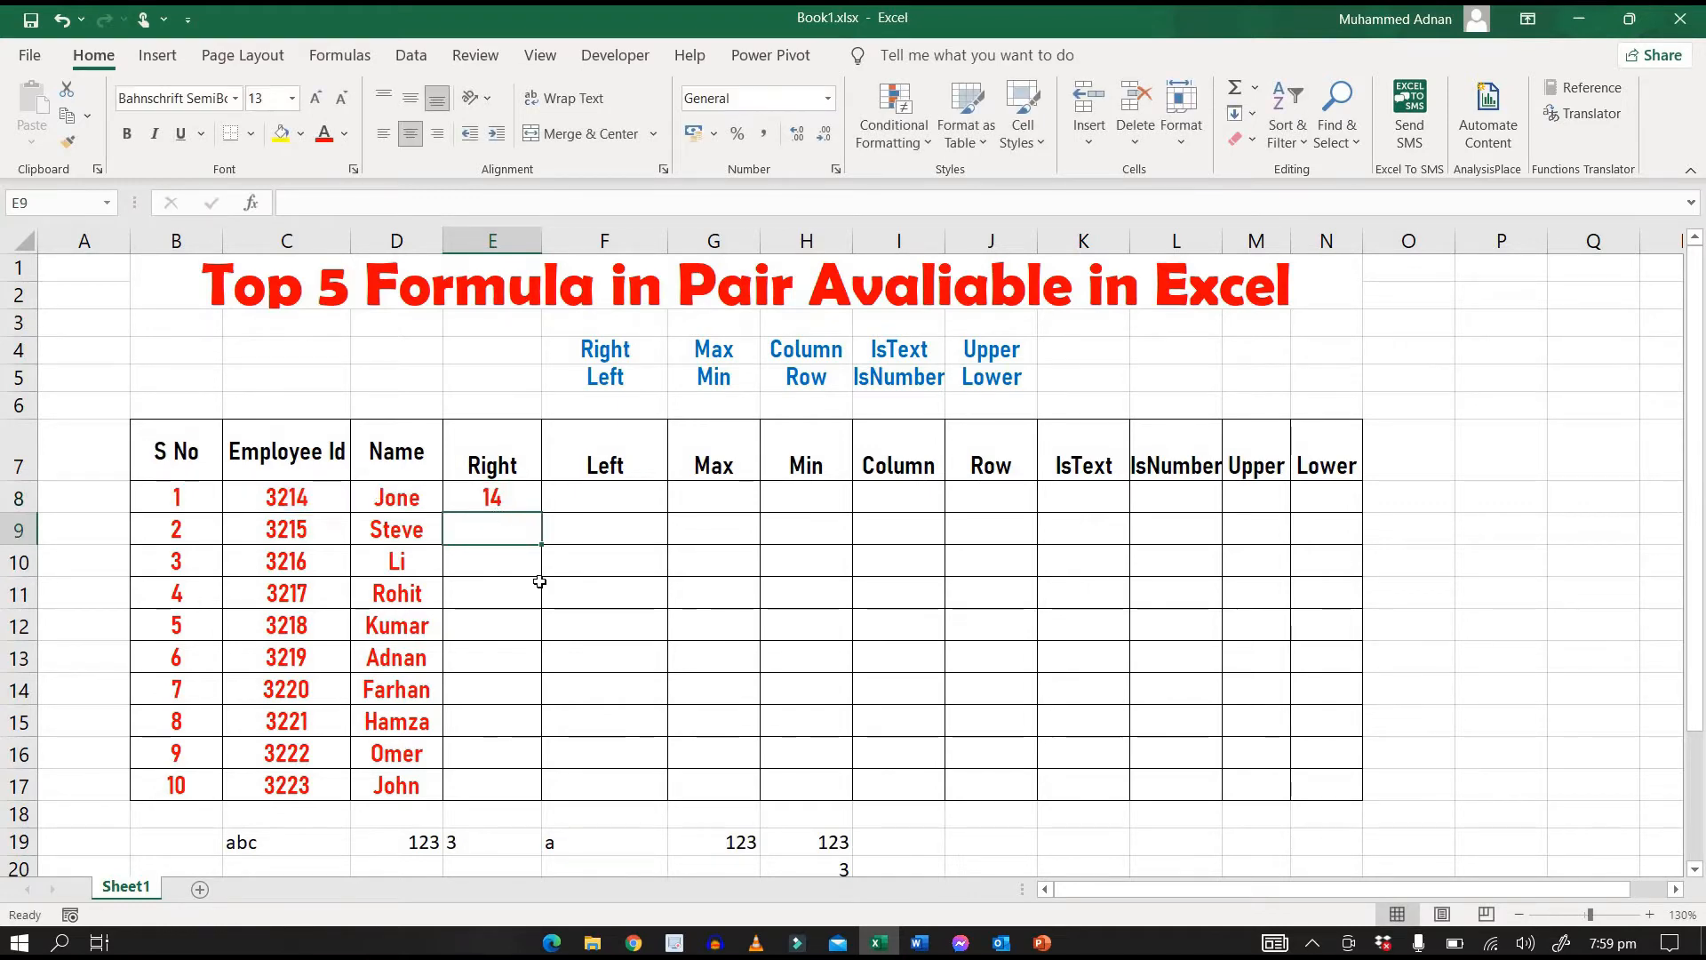
Enter a LEFT formula in F8 that extracts the first 3 characters of the name in D8.
key("Up")
key("Right")
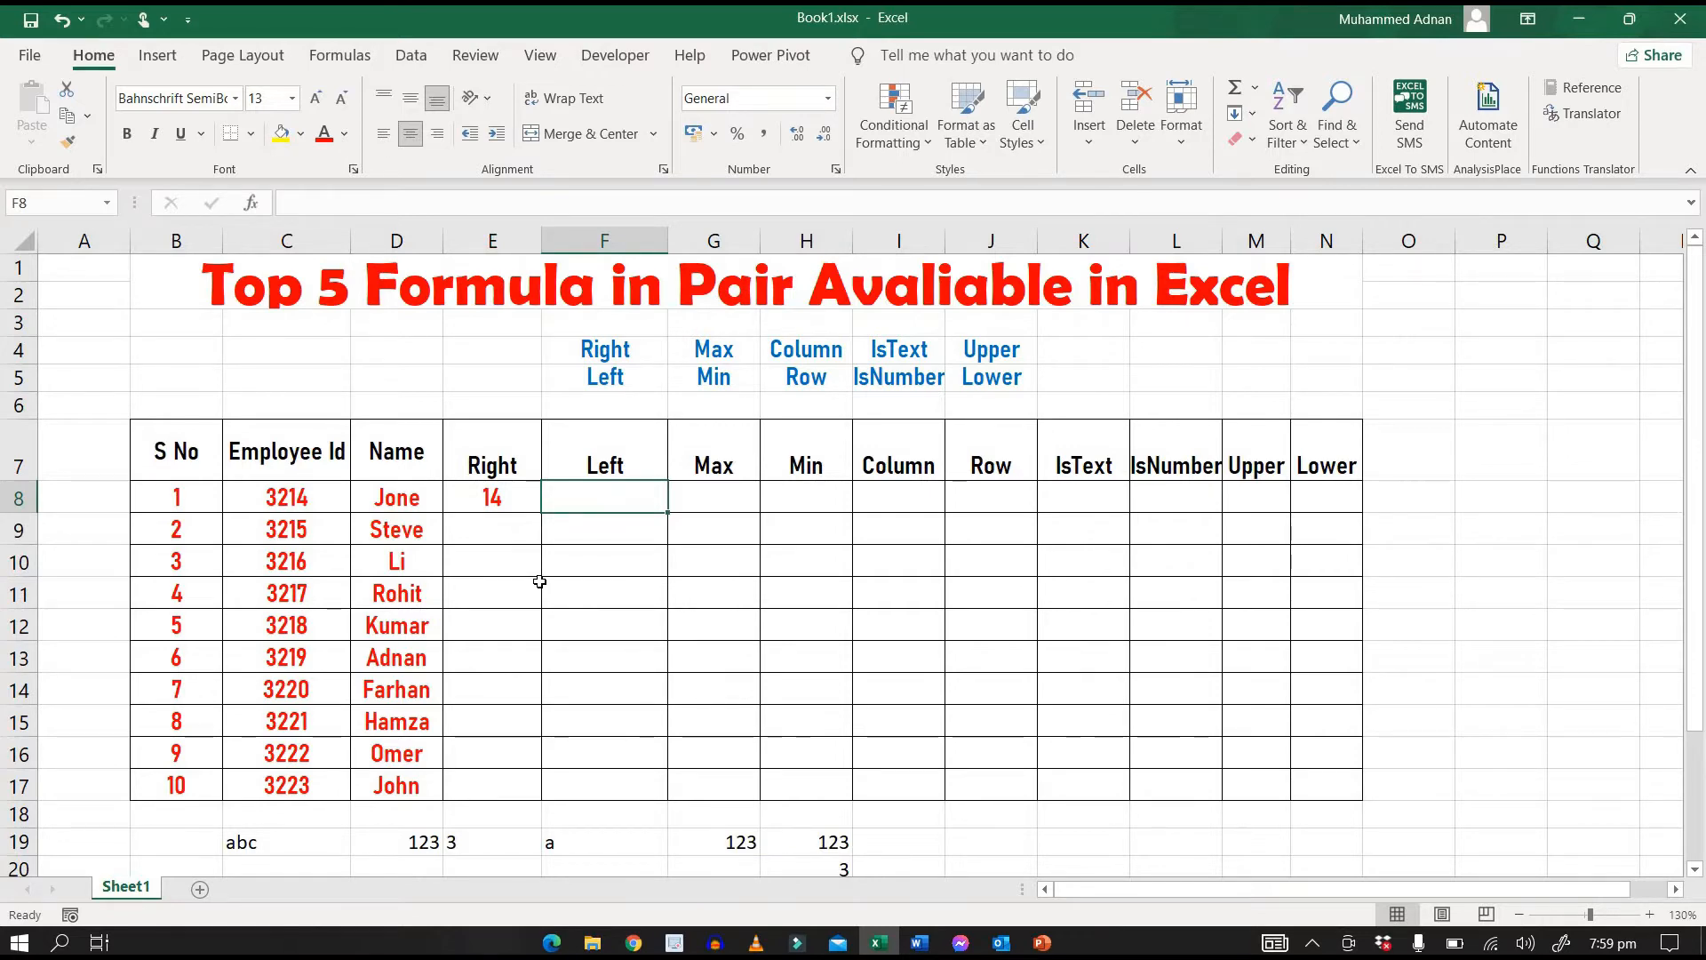
type("=left")
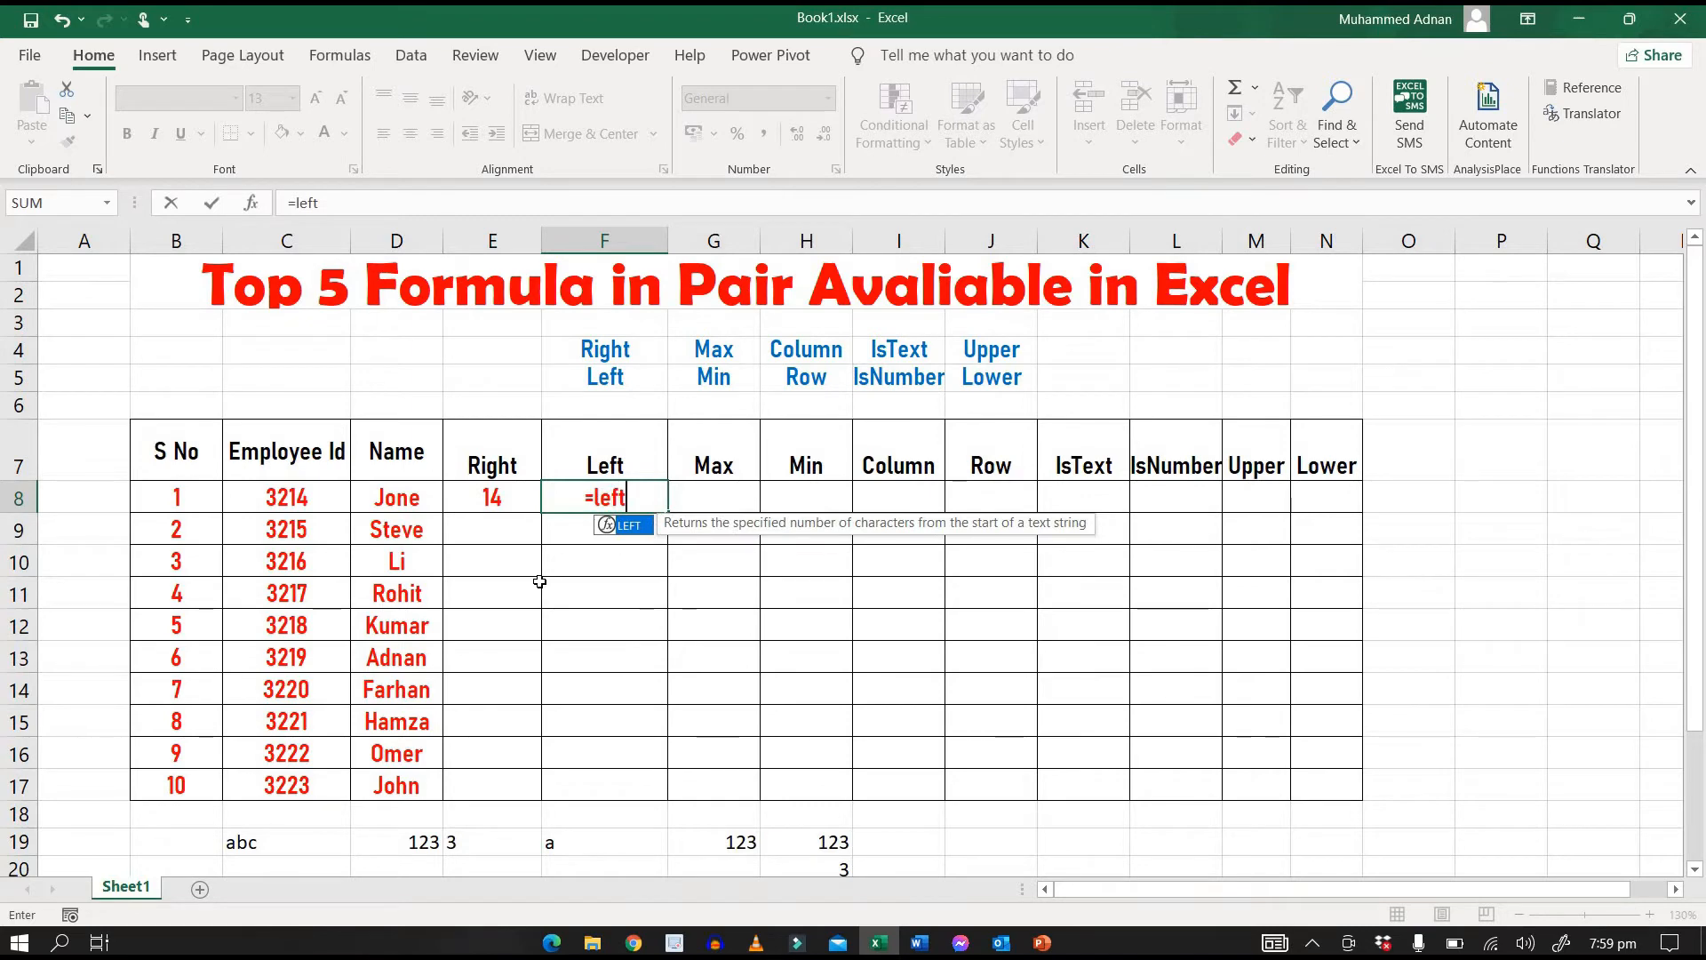
type("(")
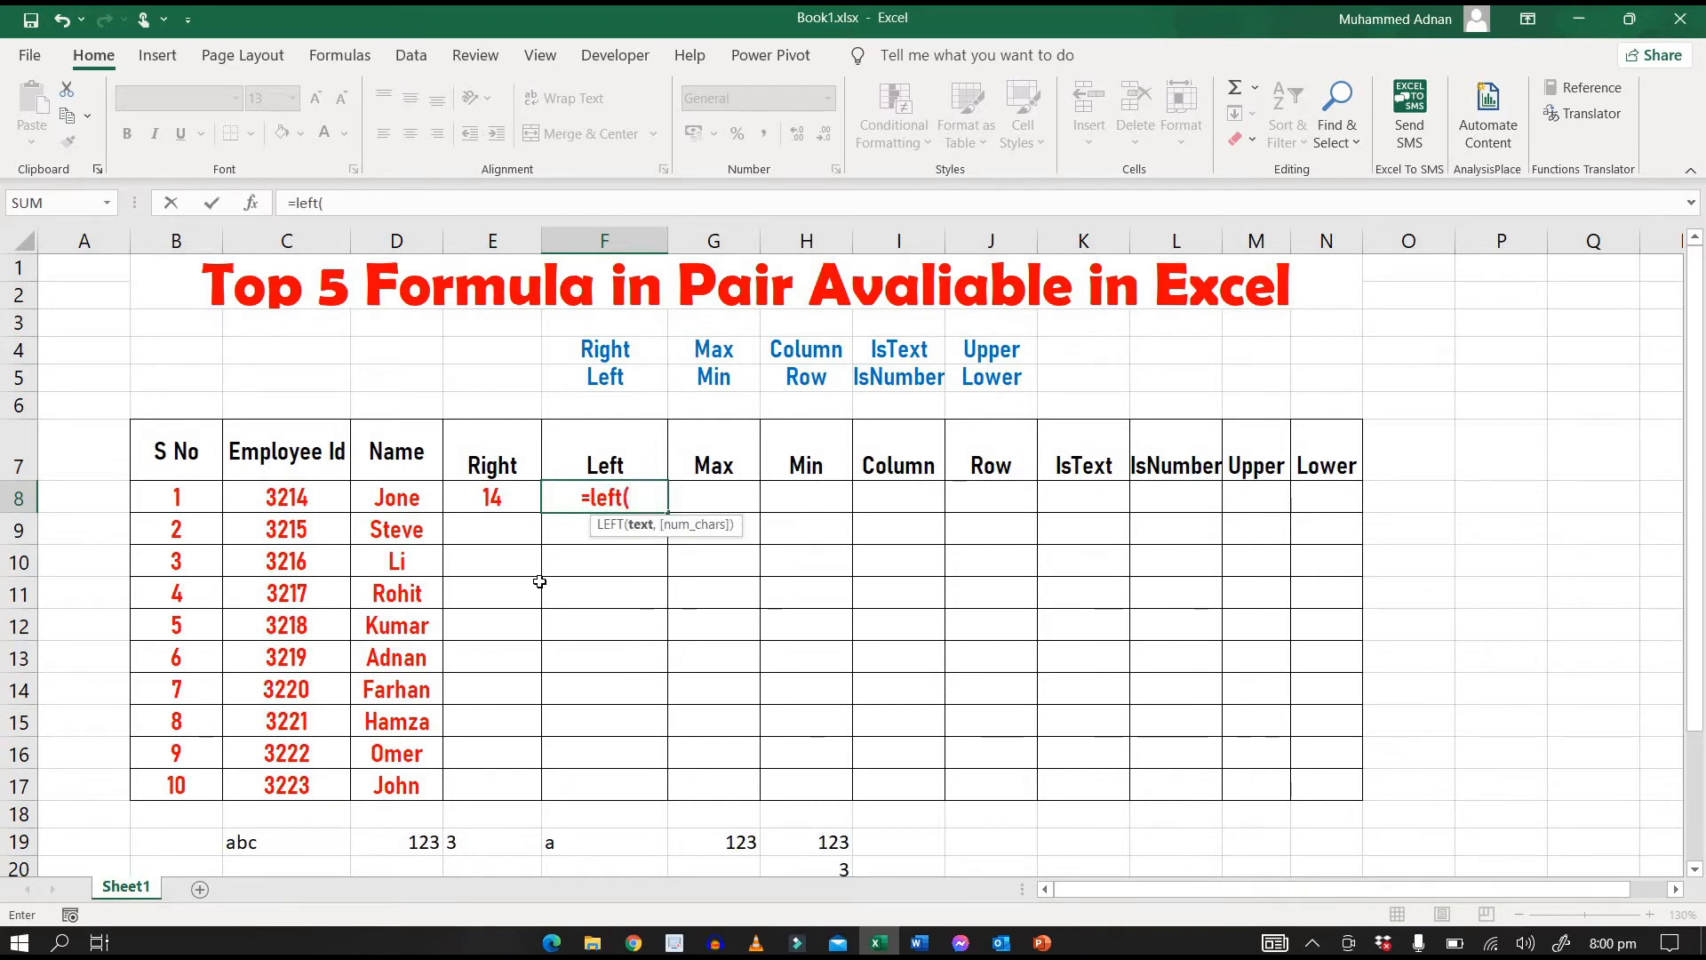
key("Left")
key("Left")
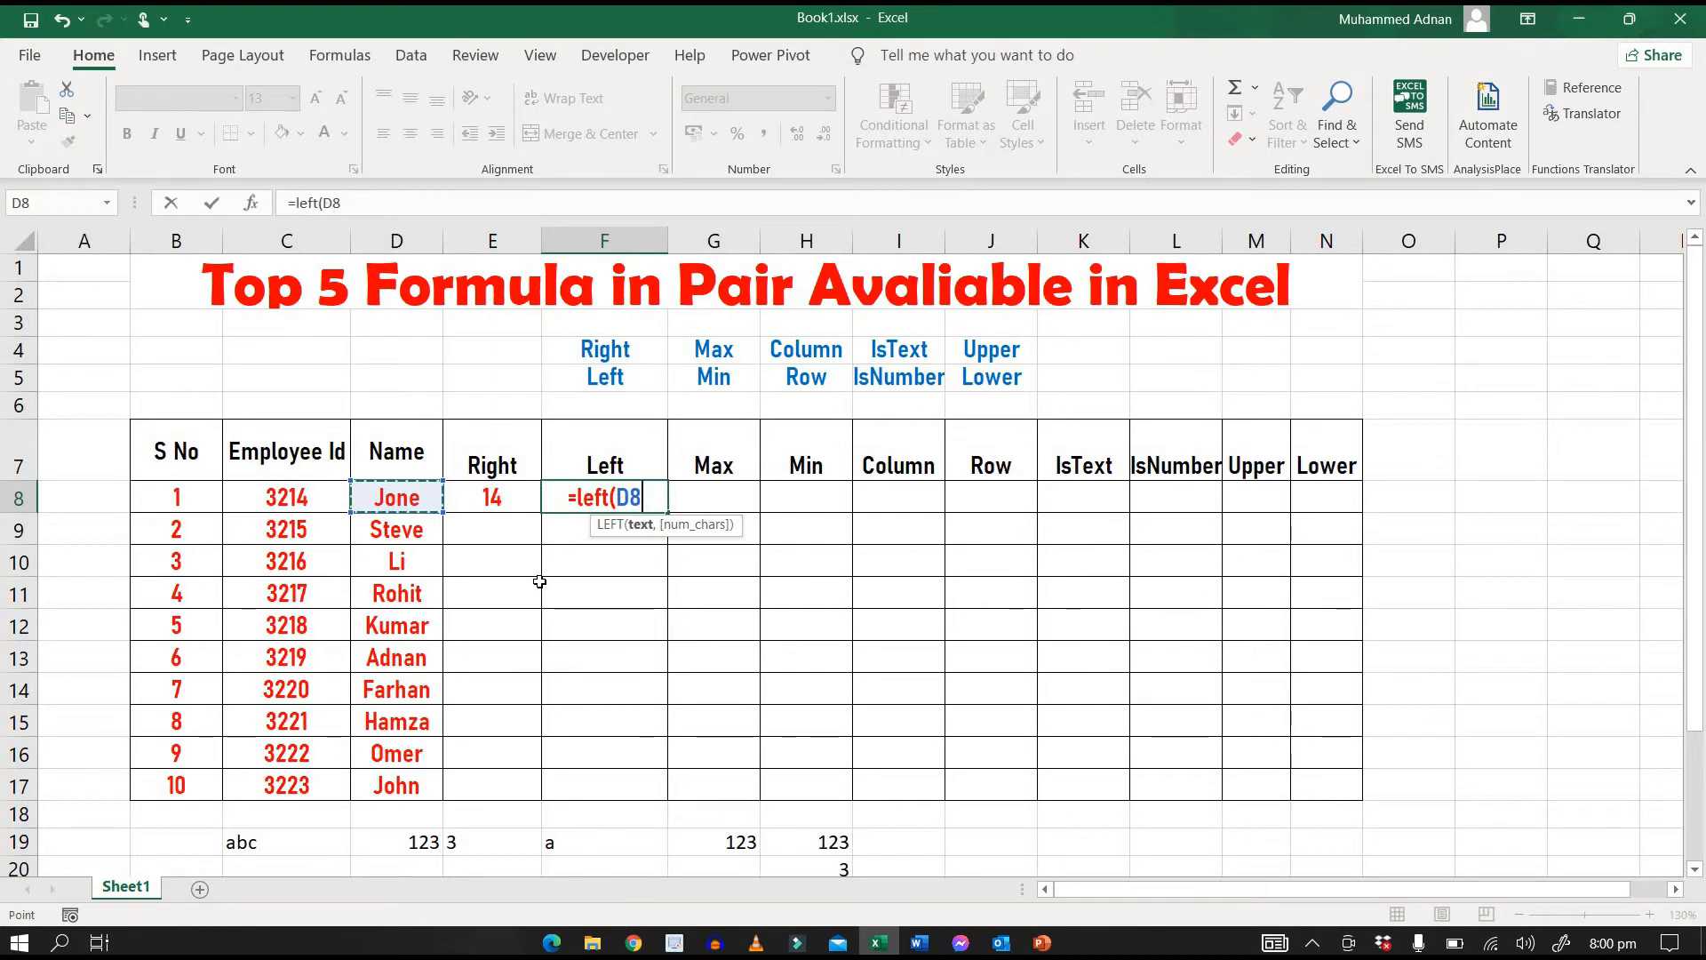
type(",")
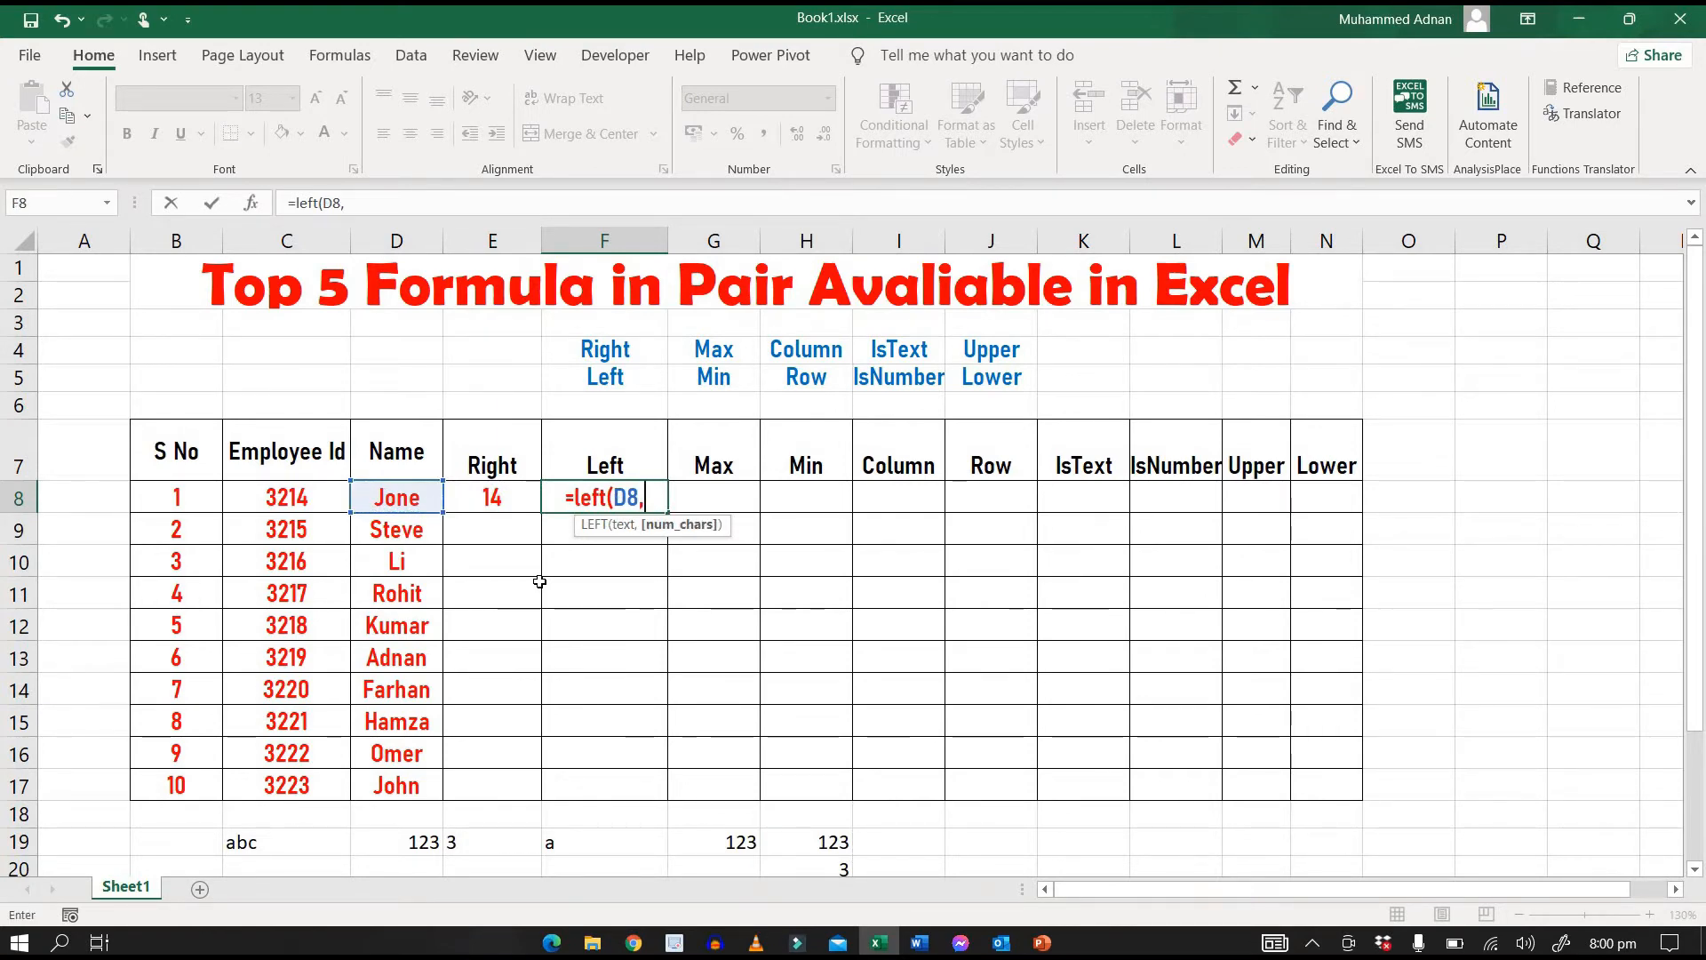
type("3")
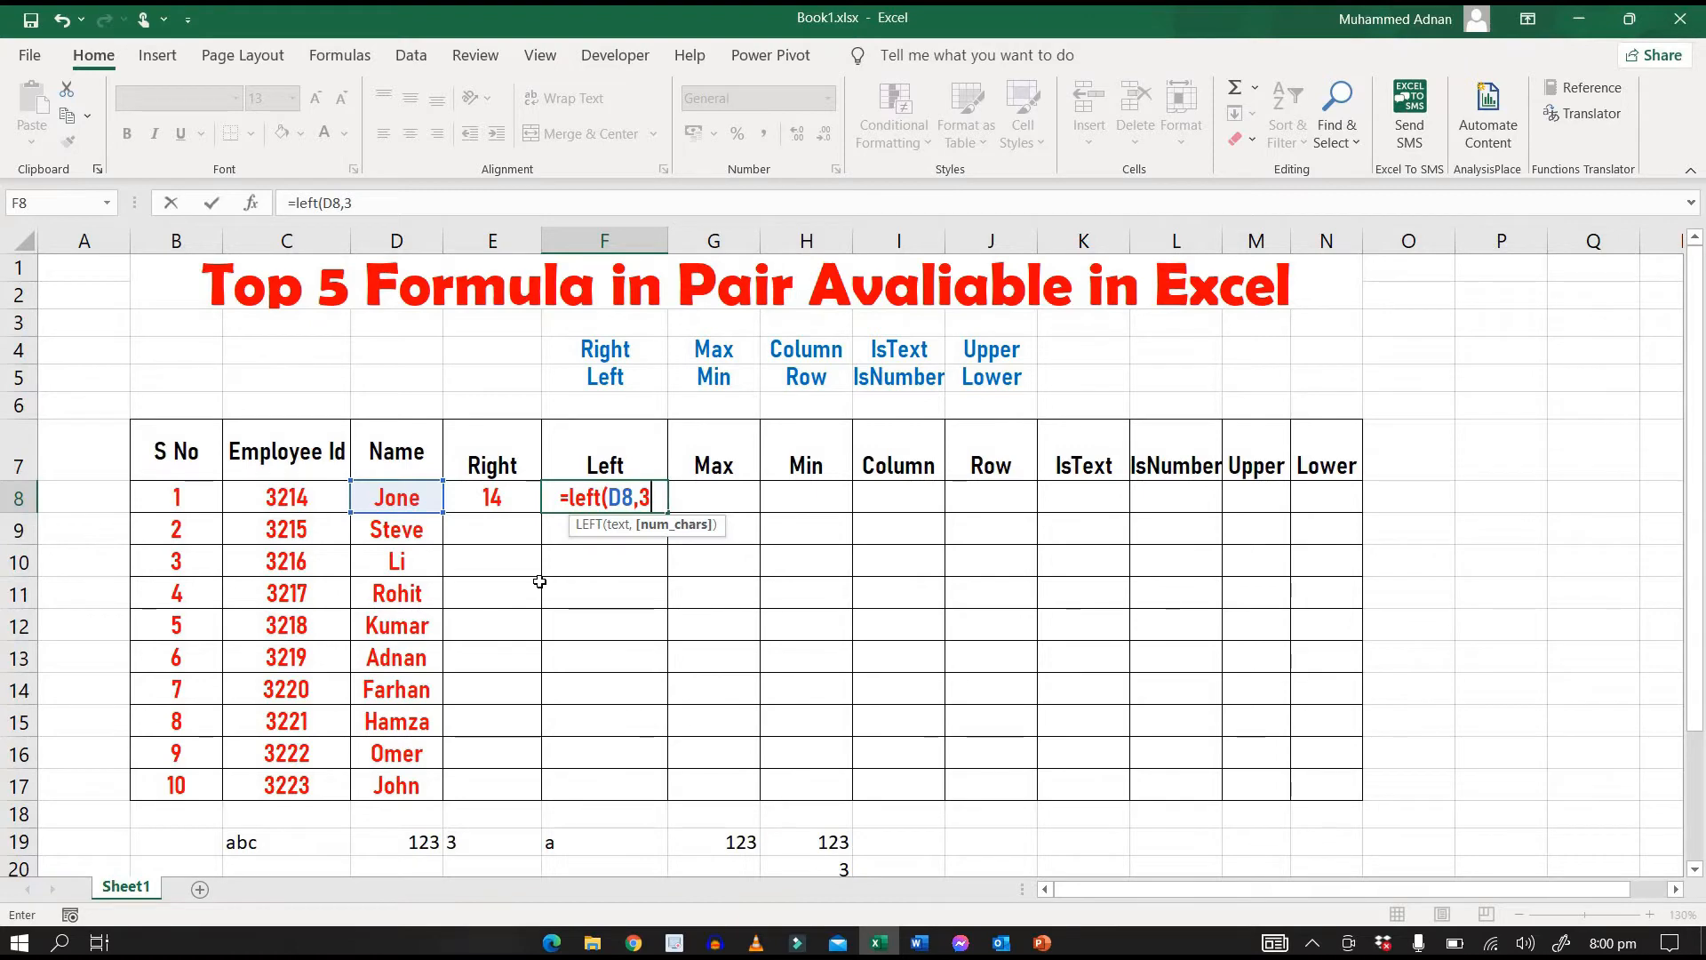
type(")")
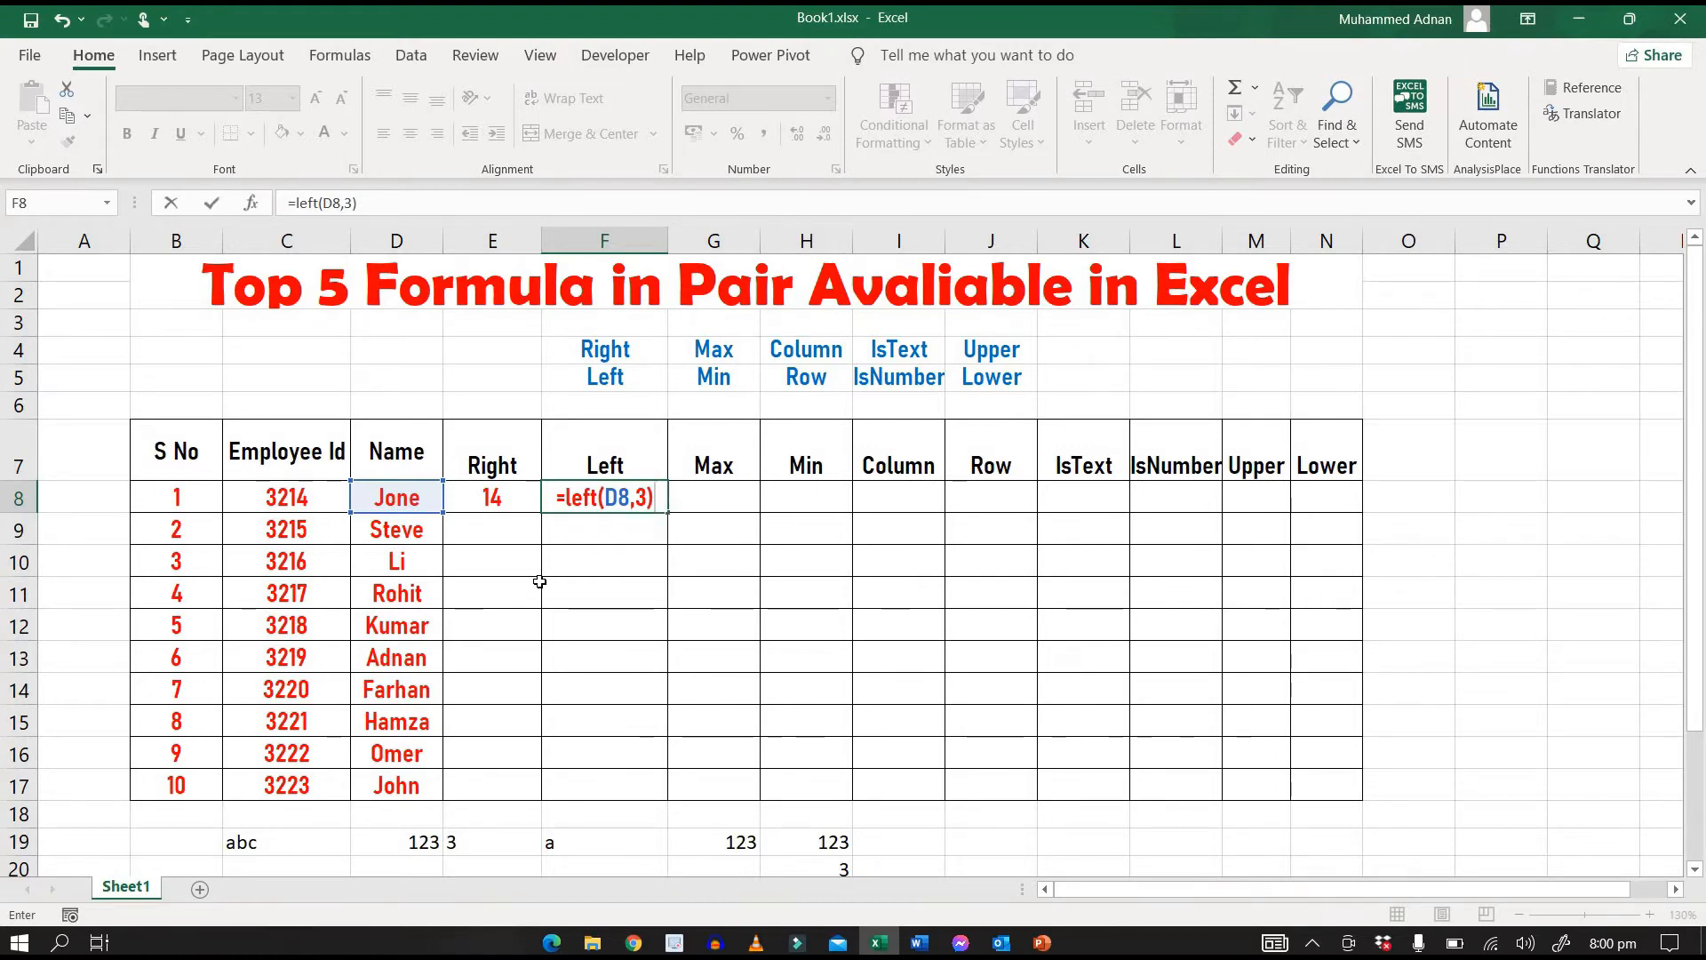
key("Return")
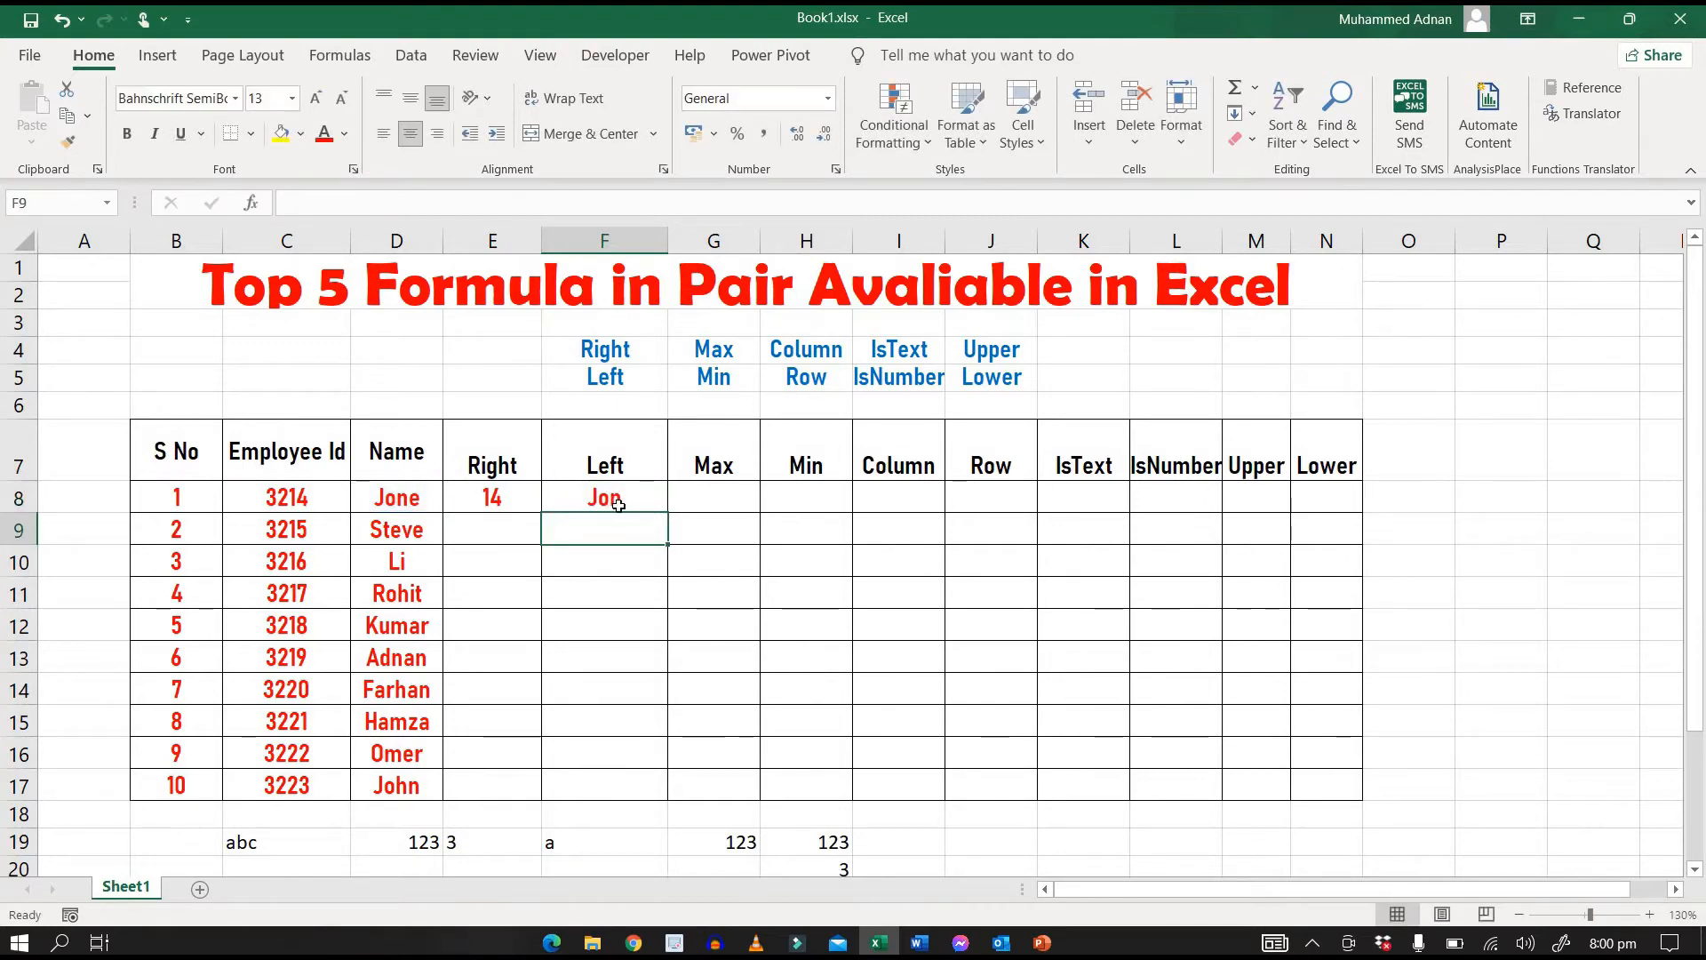
Start a MAX formula in G8 with the employee ID cell C8 as its first argument.
left_click(722, 502)
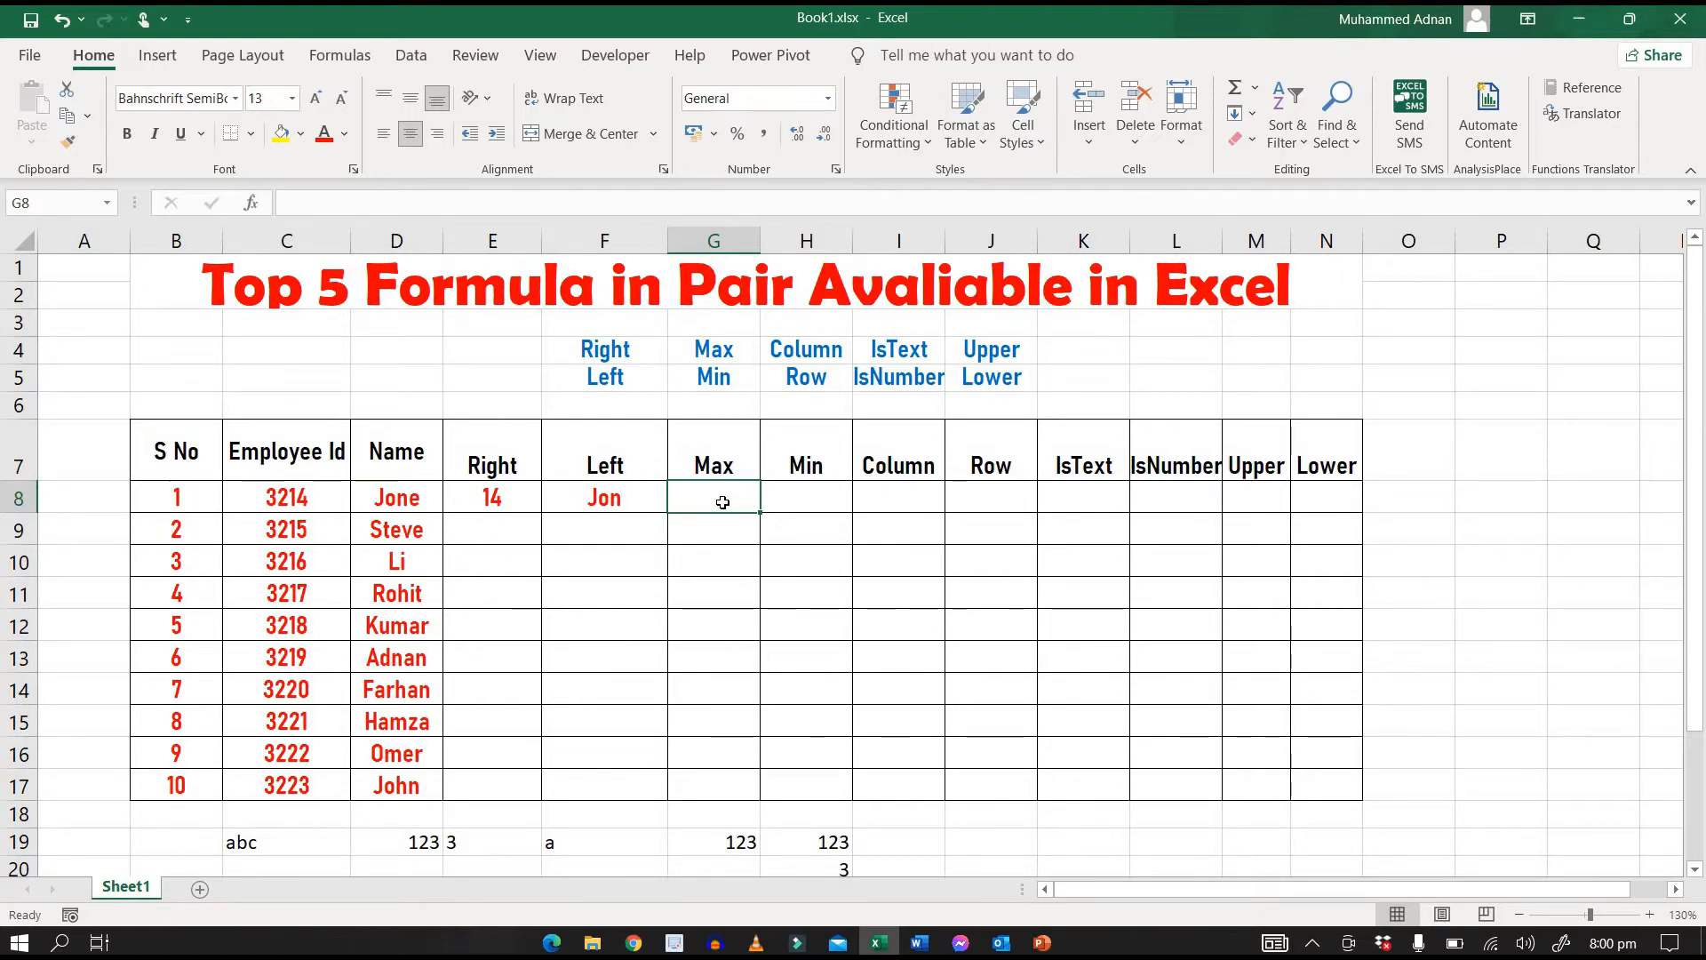
type("=")
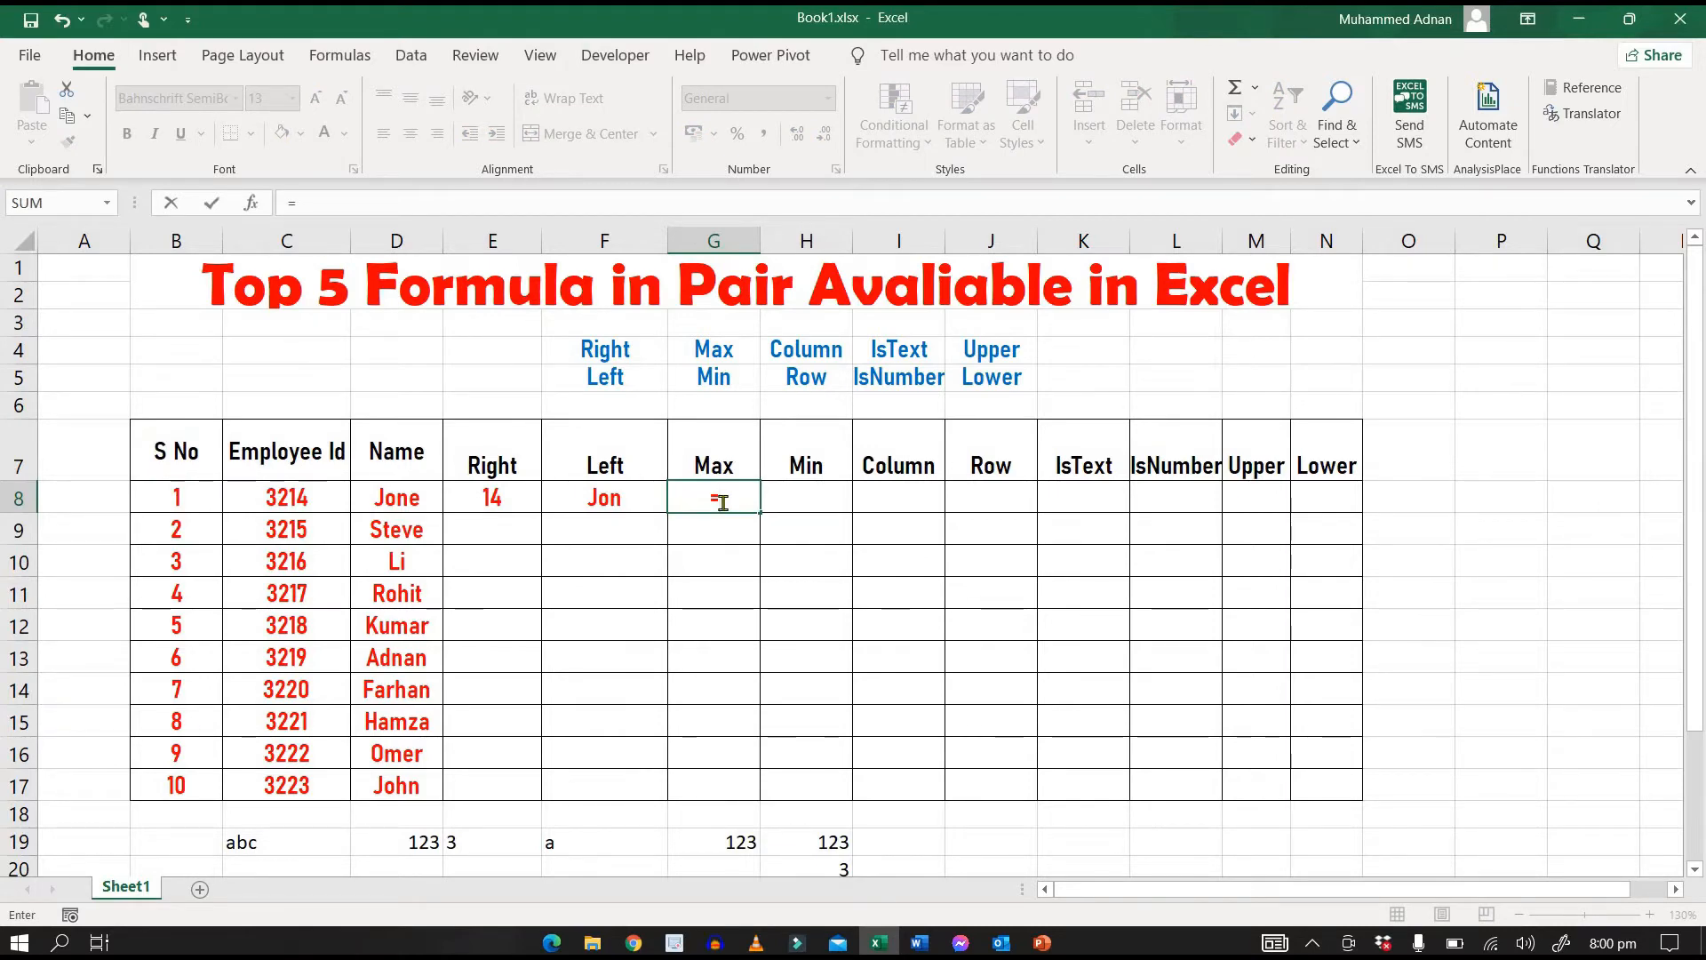
type("mx")
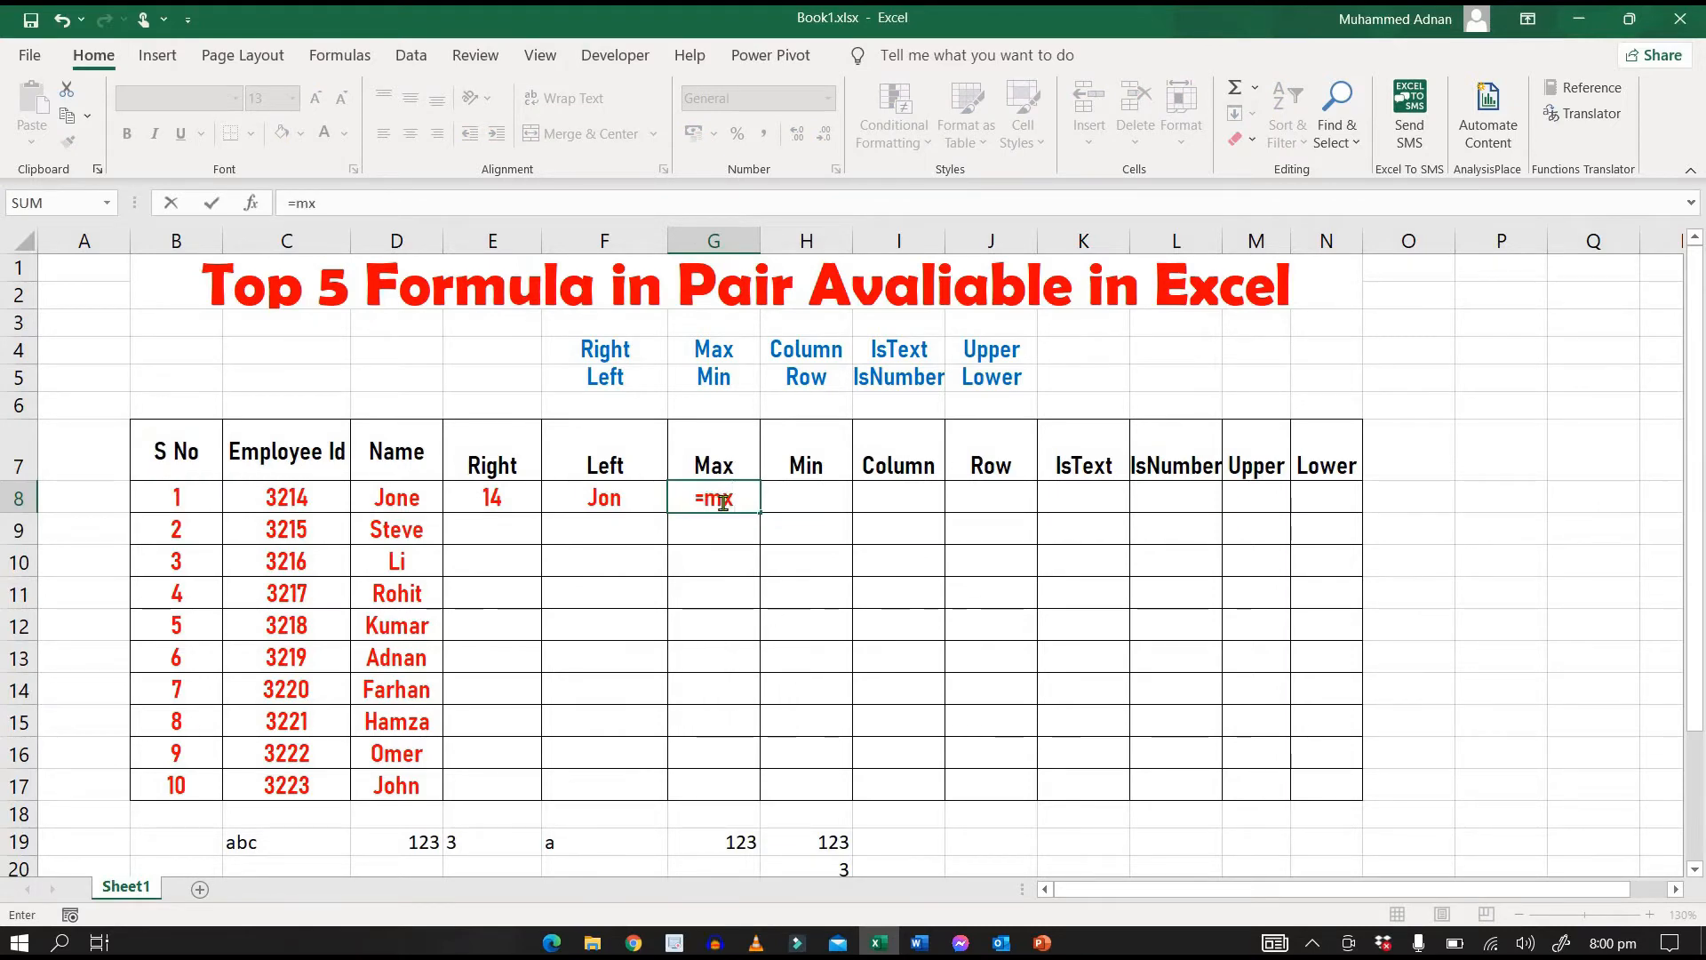
type("(")
key("BackSpace")
key("BackSpace")
type("ax")
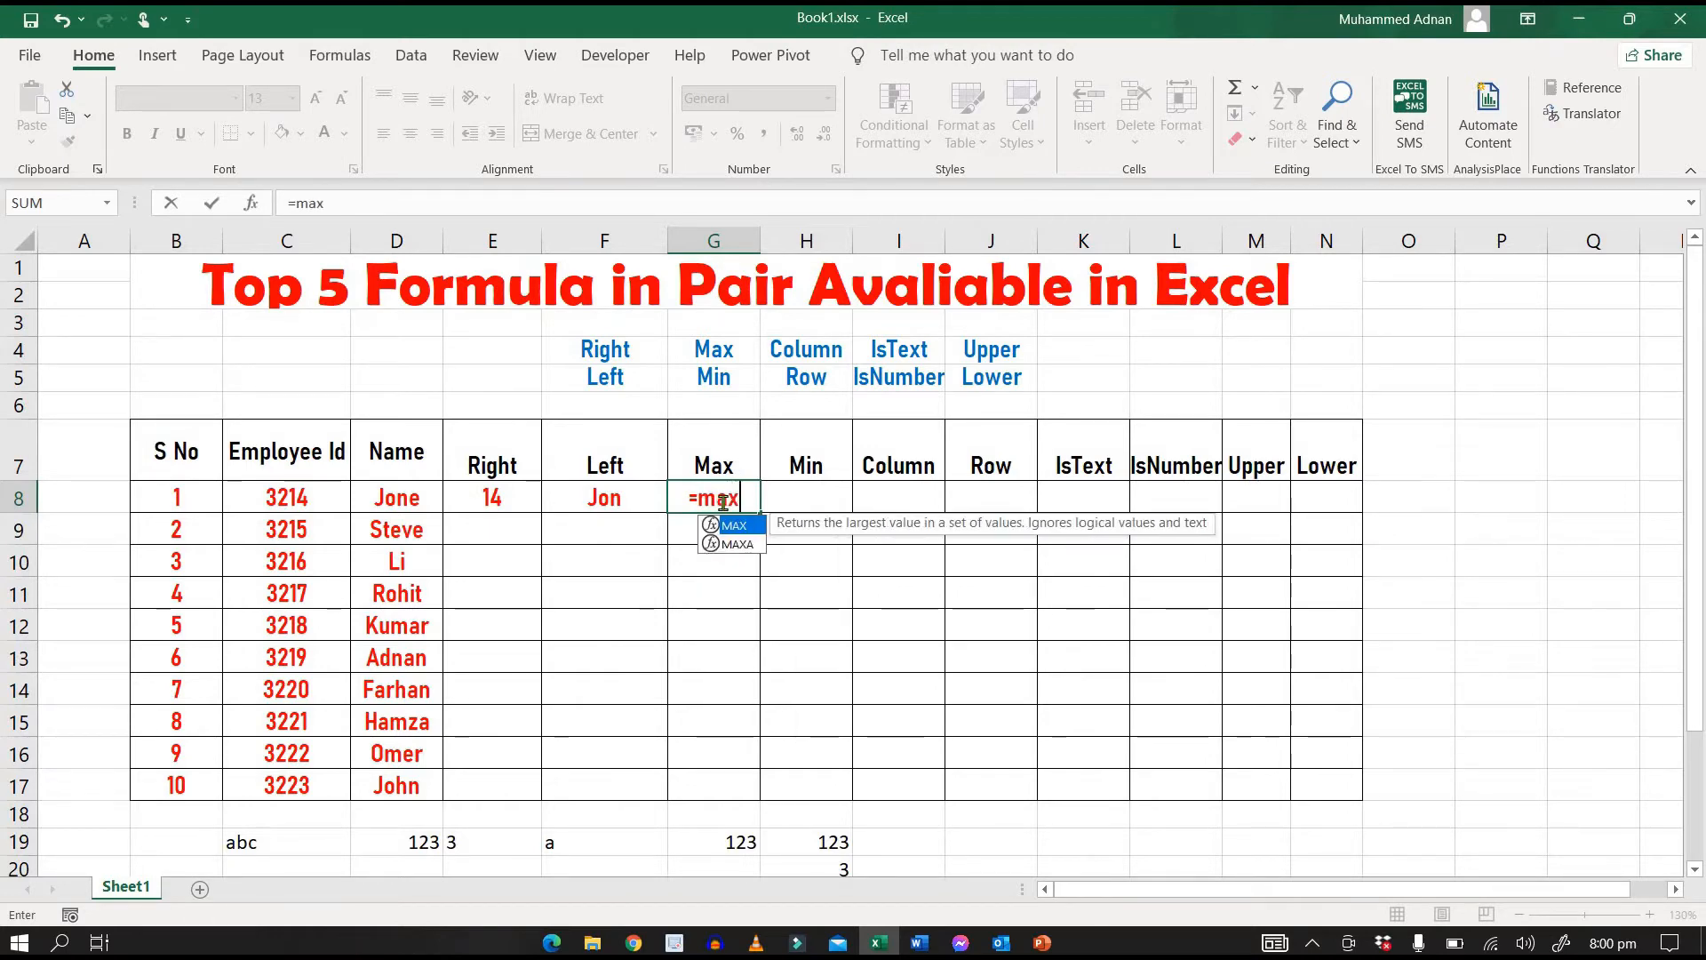
type("(")
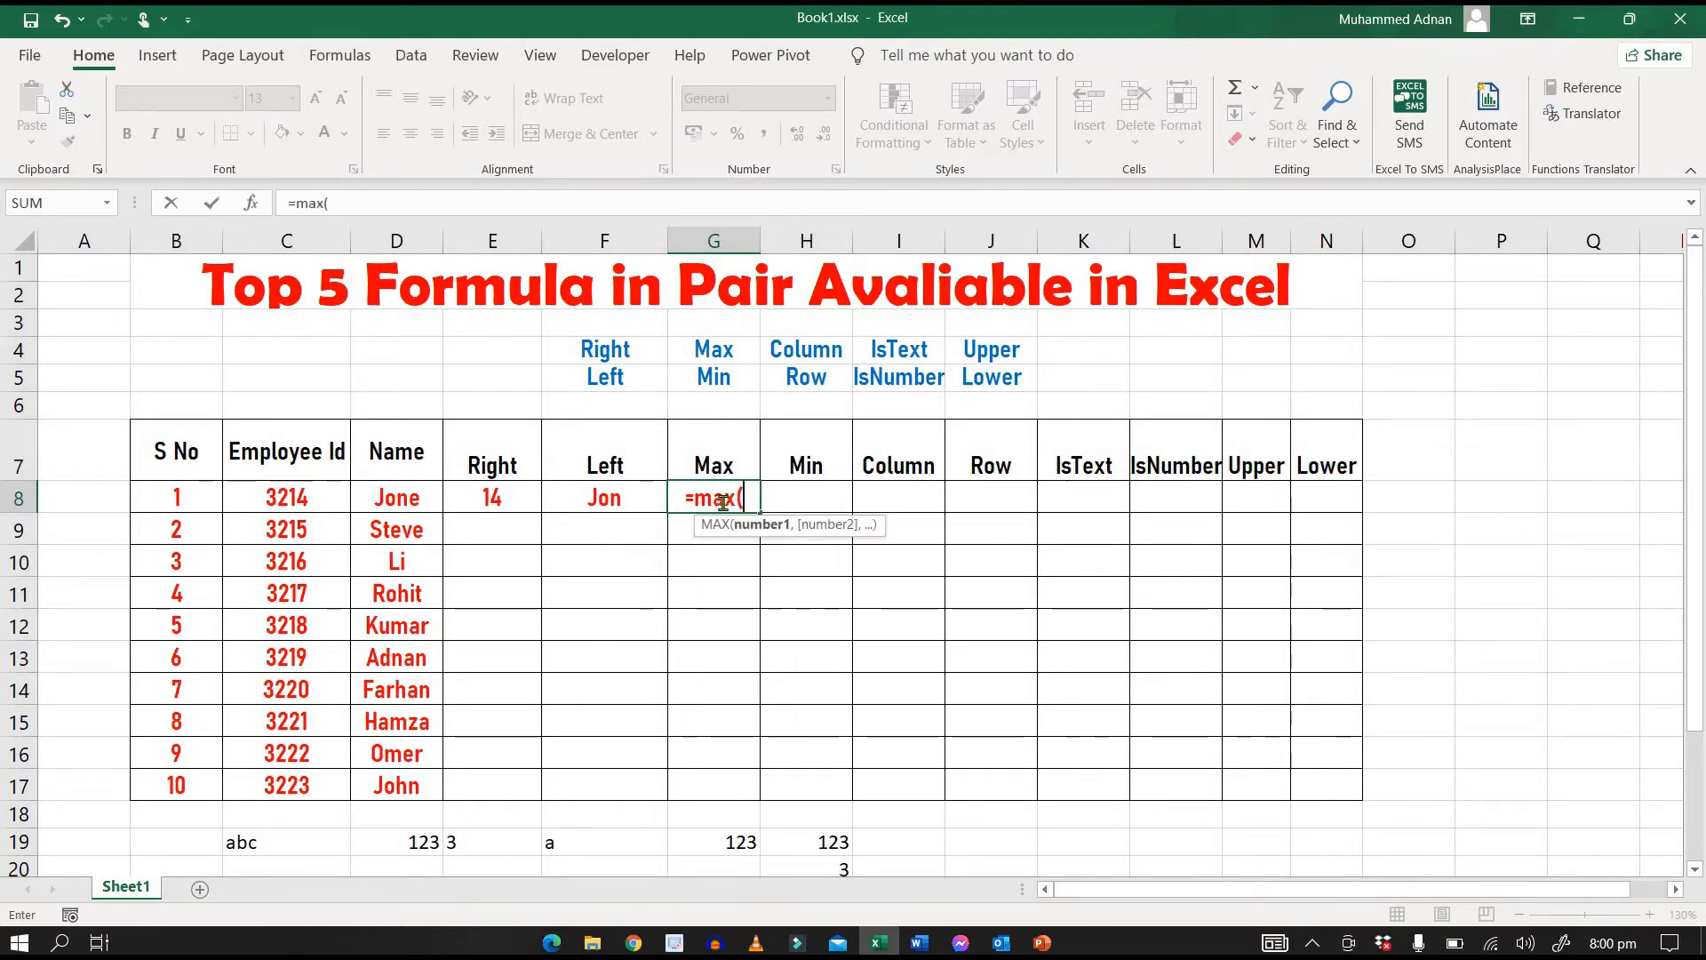
key("Left")
key("Left")
key("Left")
key("Left")
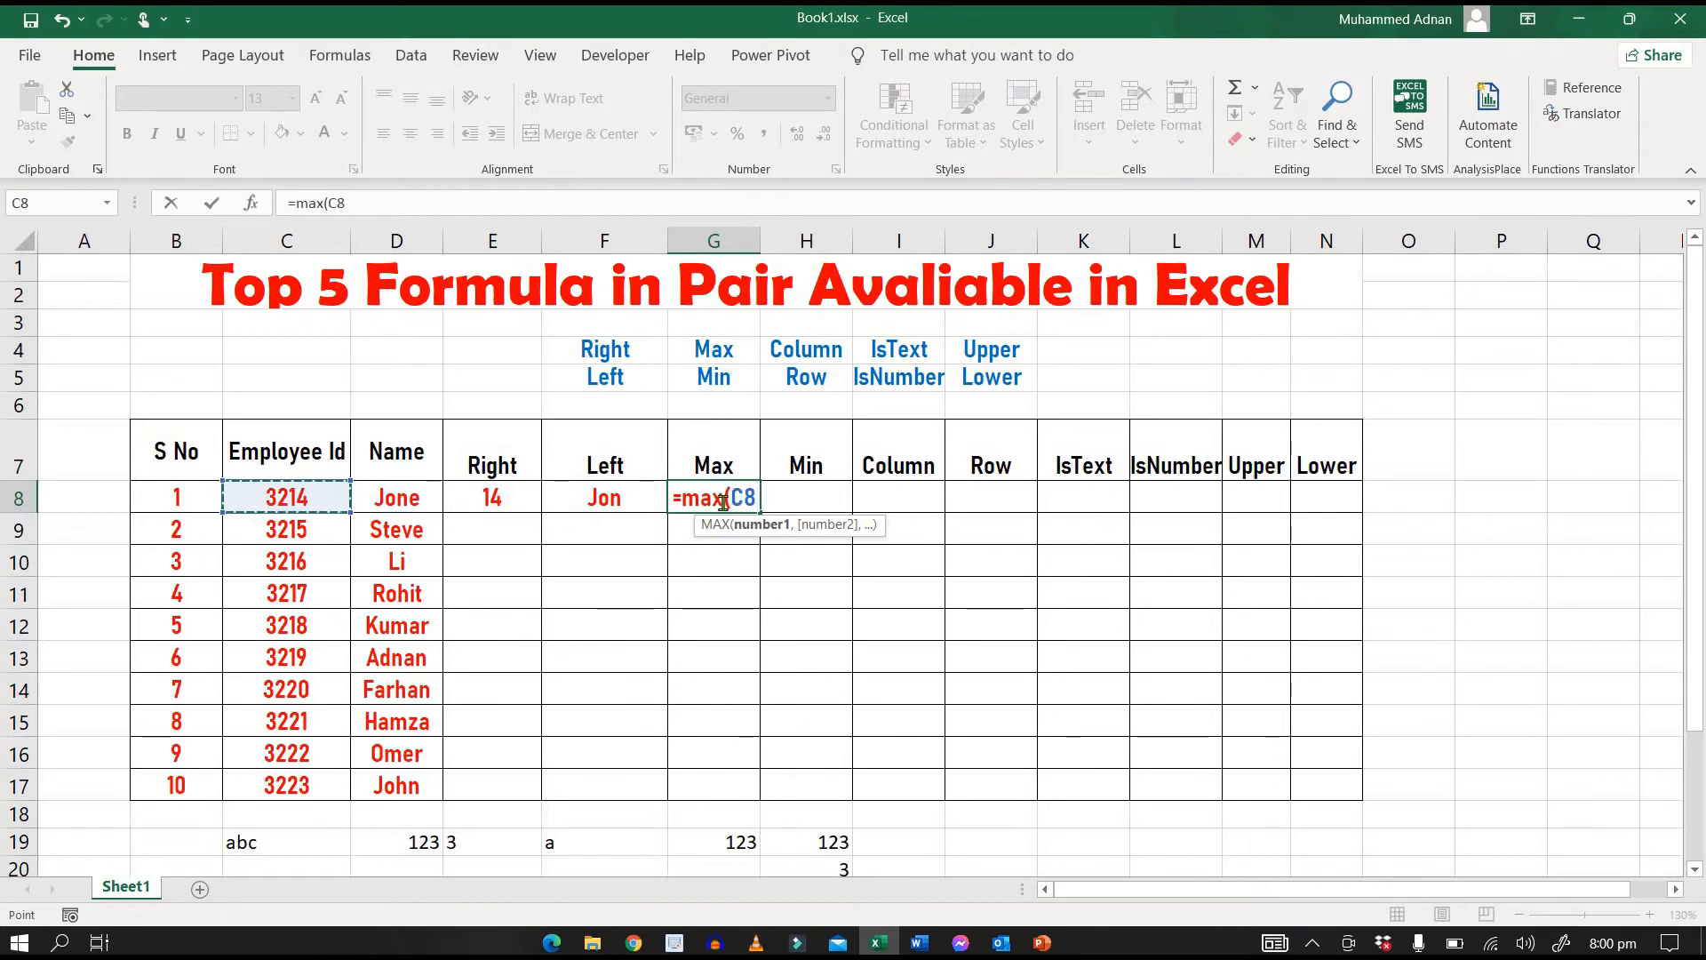
Add the employee ID cells C9 and C10 as the second and third arguments of the MAX formula.
type(",")
key("Down")
key("Left")
key("Left")
key("Left")
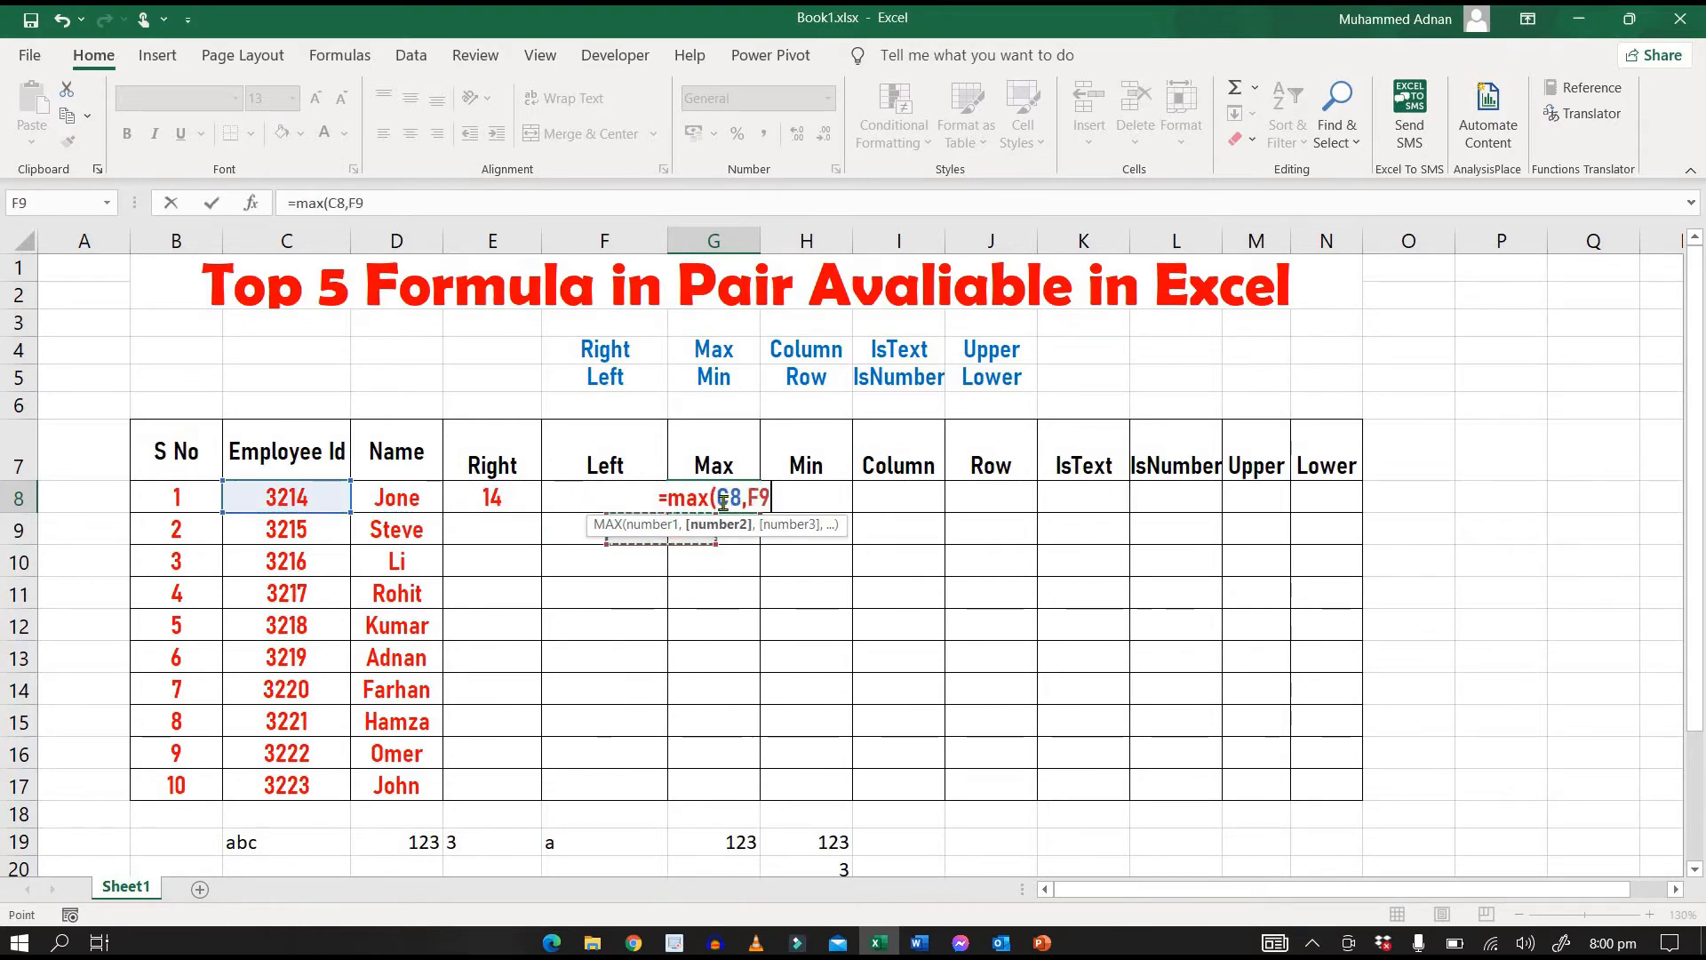
key("Left")
type(",")
key("Down")
key("Left")
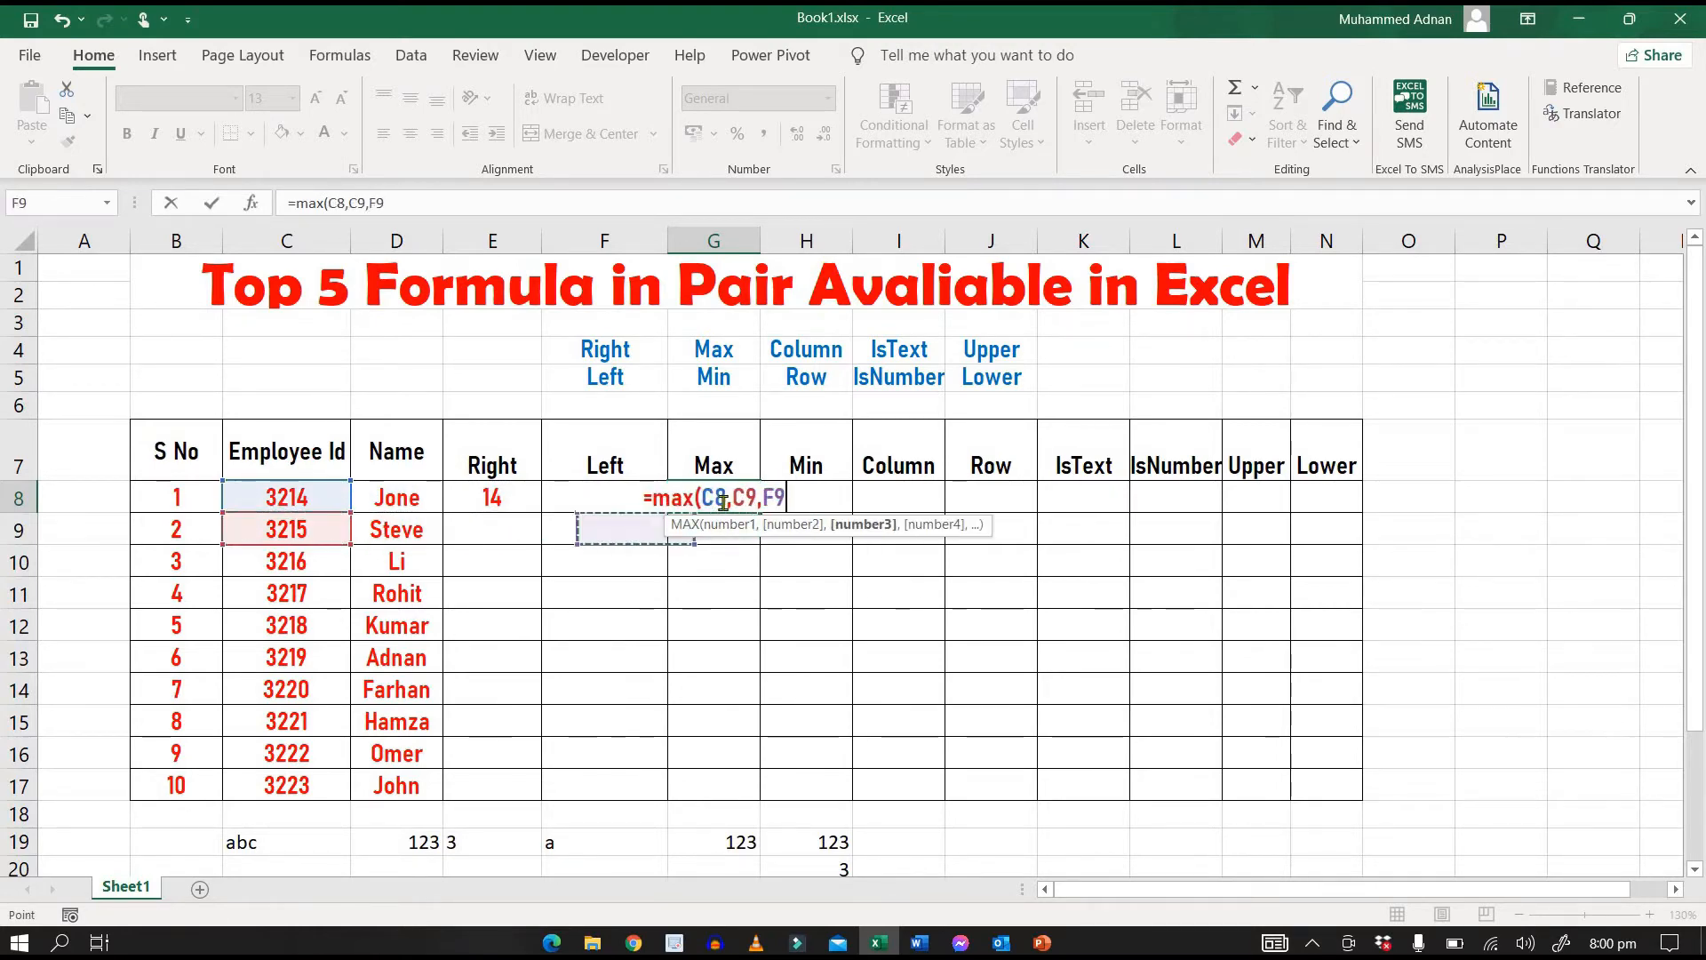
key("Left")
key("Left")
key("Left")
key("Down")
Add C11 and C12 as the last arguments and complete the formula in G8 as =MAX(C8,C9,C10,C11,C12).
type(",")
key("Down")
key("Down")
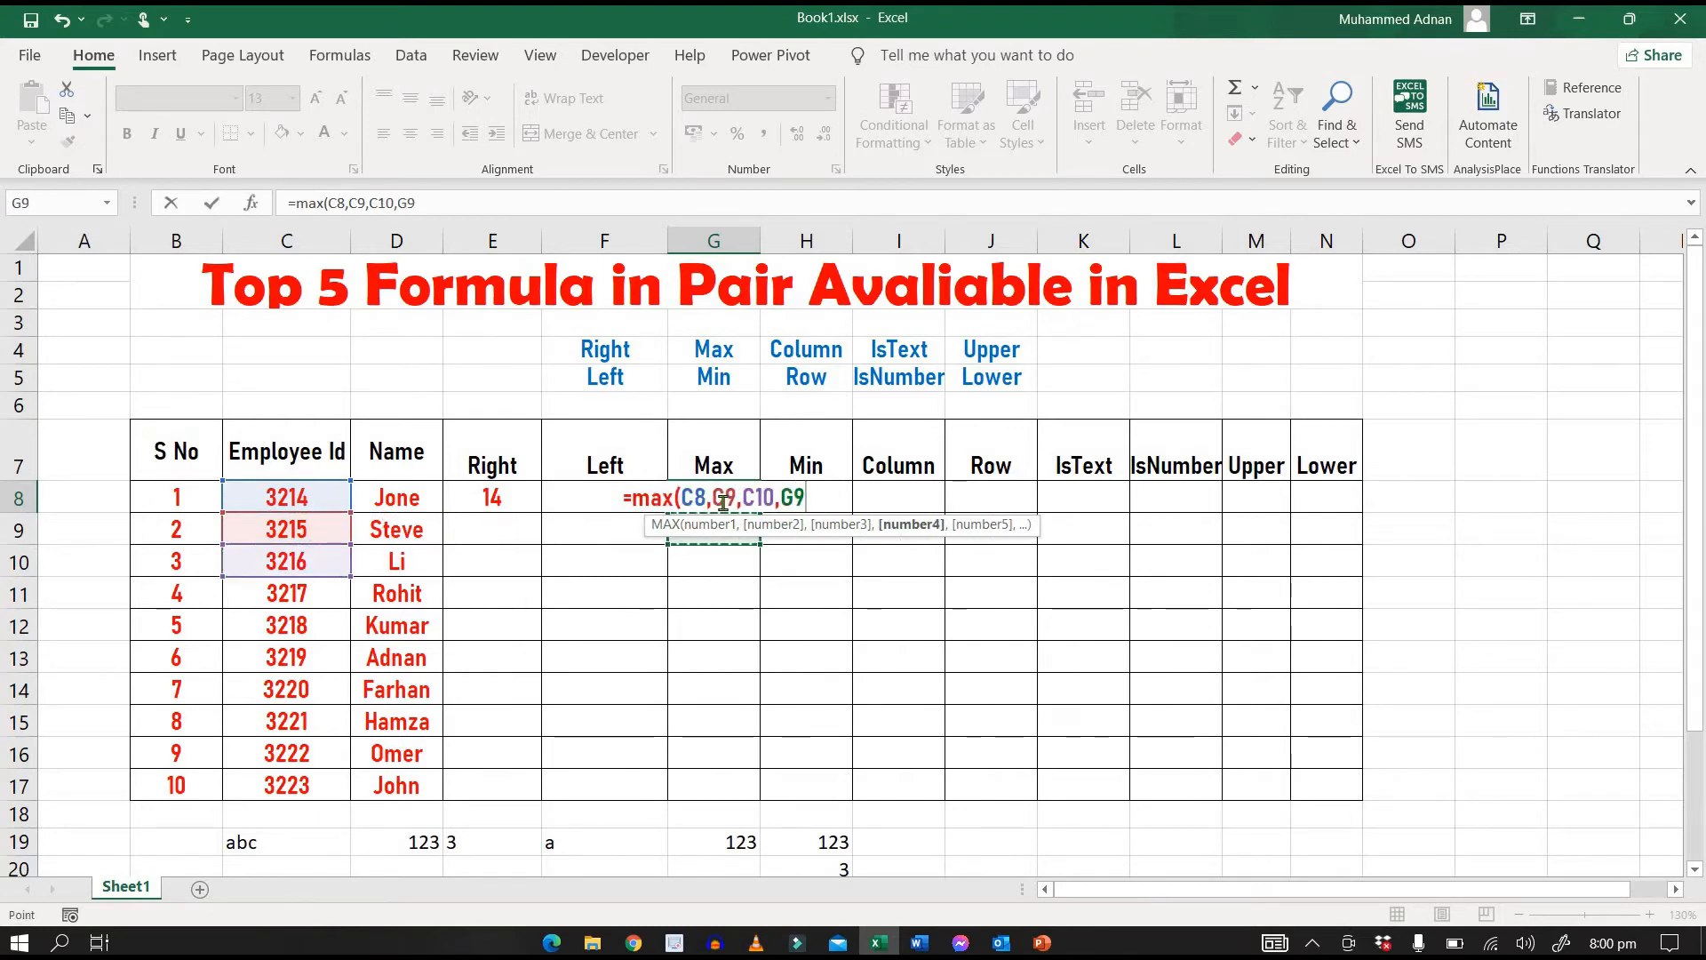
key("Left")
key("Left")
key("Left")
key("Left")
key("Down")
type(",")
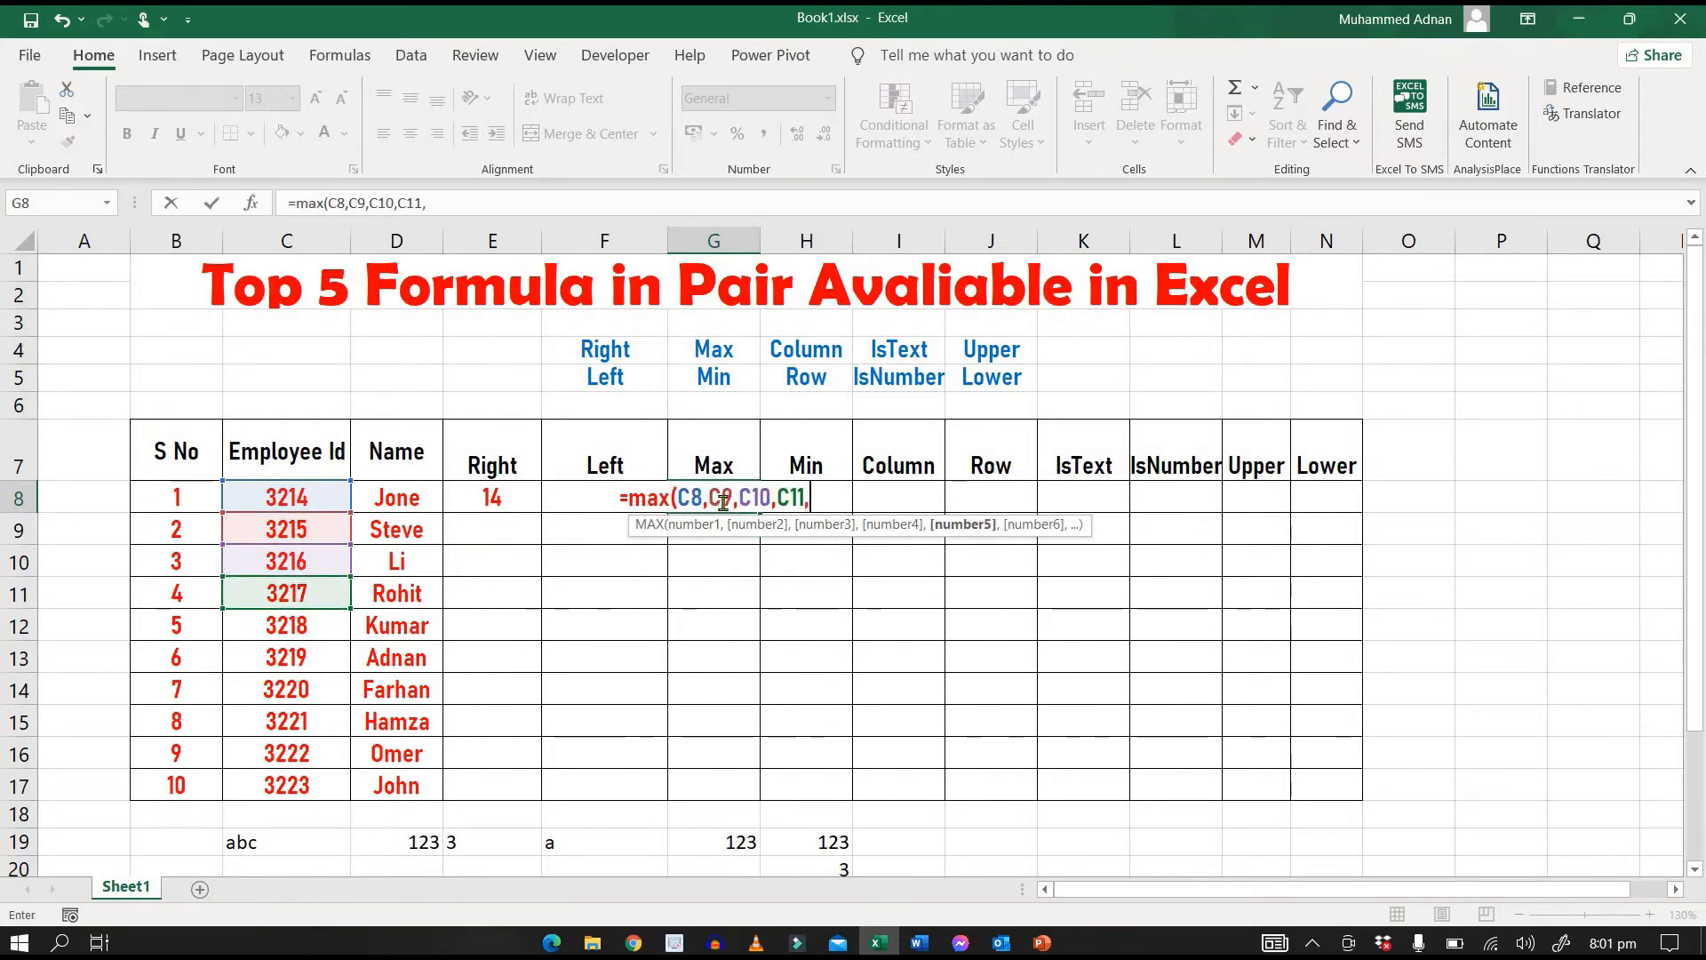
key("Down")
key("Down")
key("Down")
key("Down")
key("Left")
key("Left")
key("Left")
key("Left")
type(",")
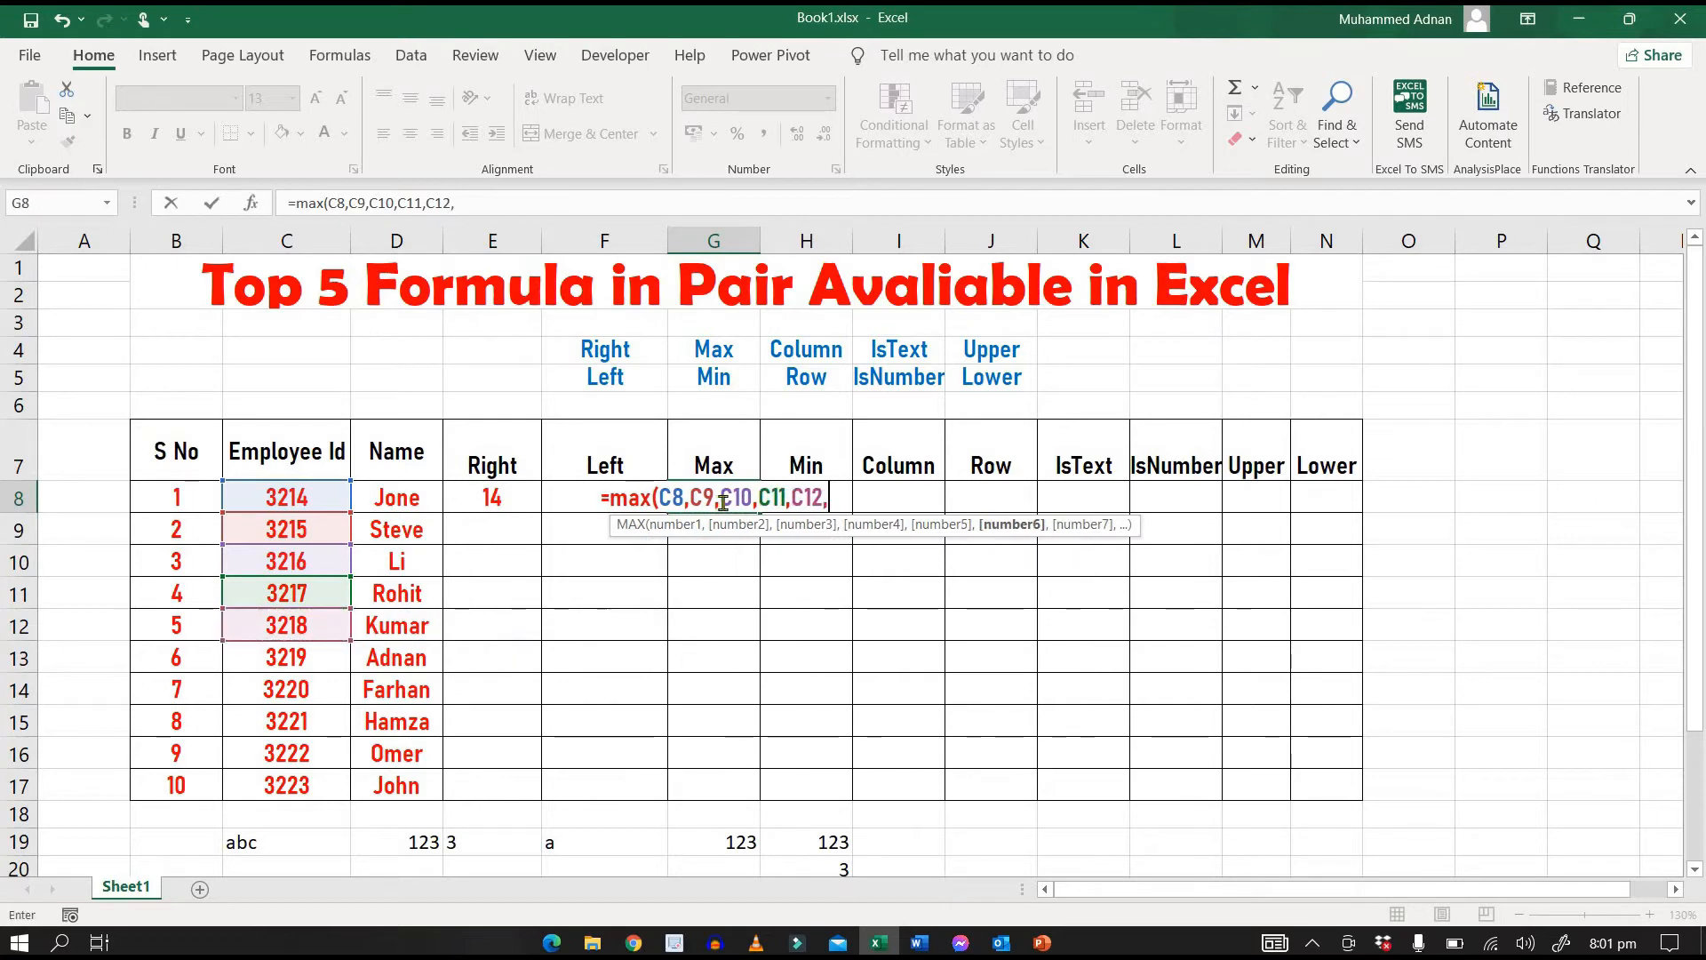
key("BackSpace")
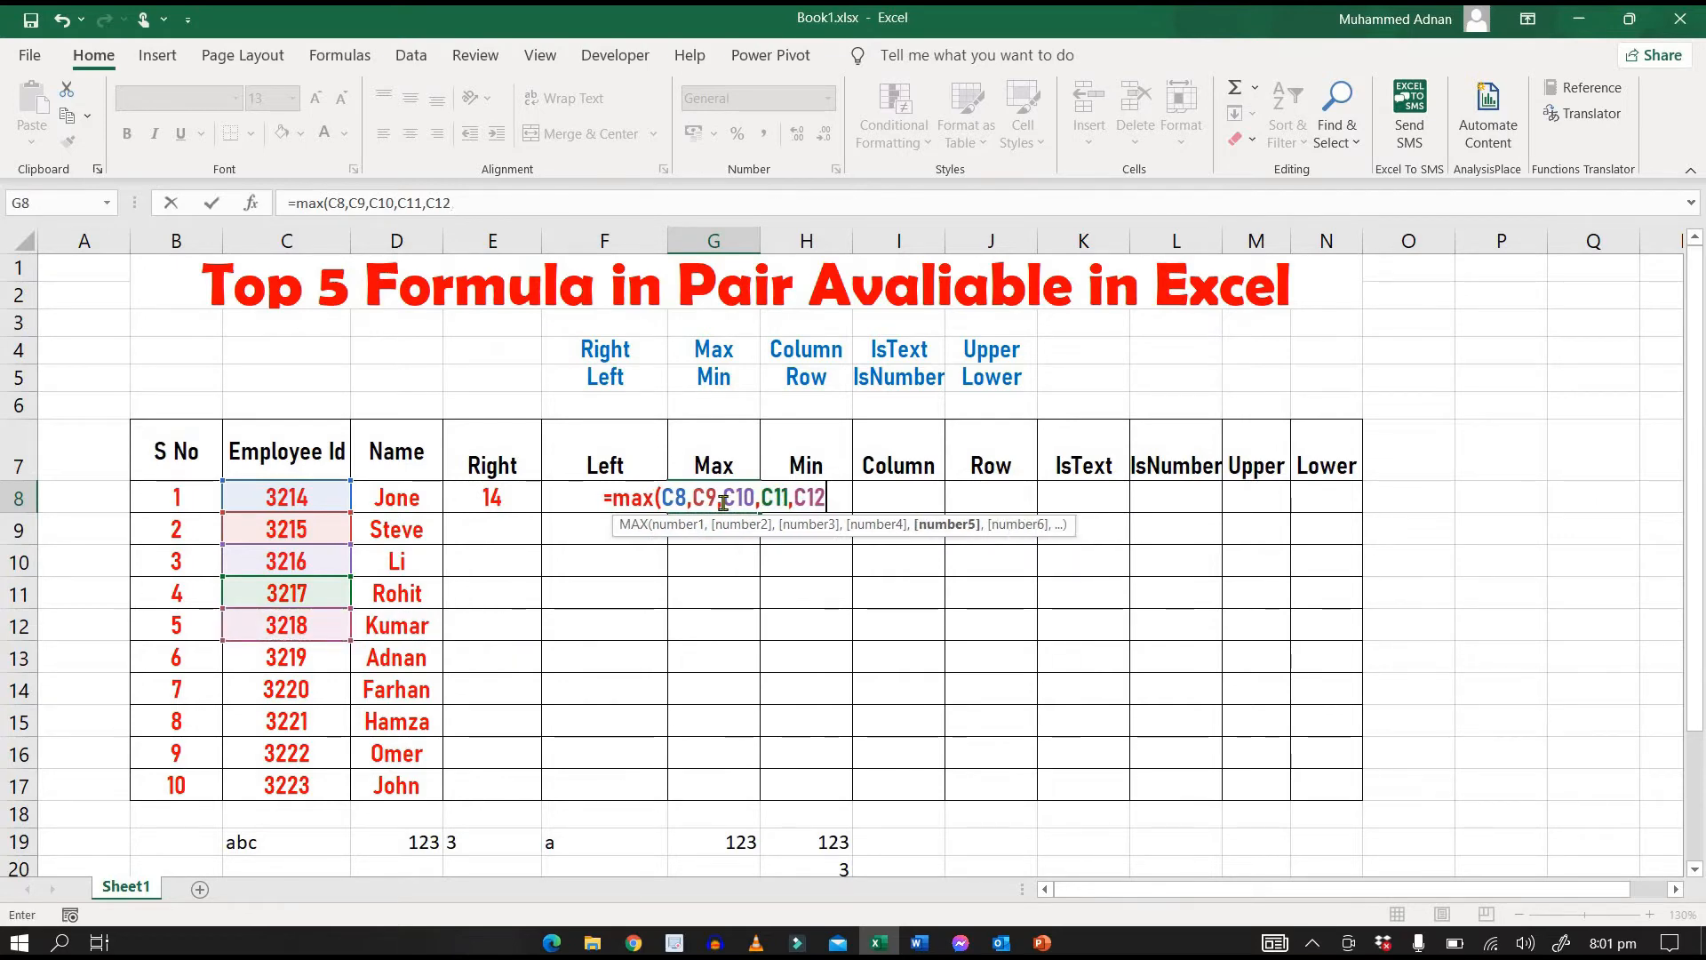
type(")")
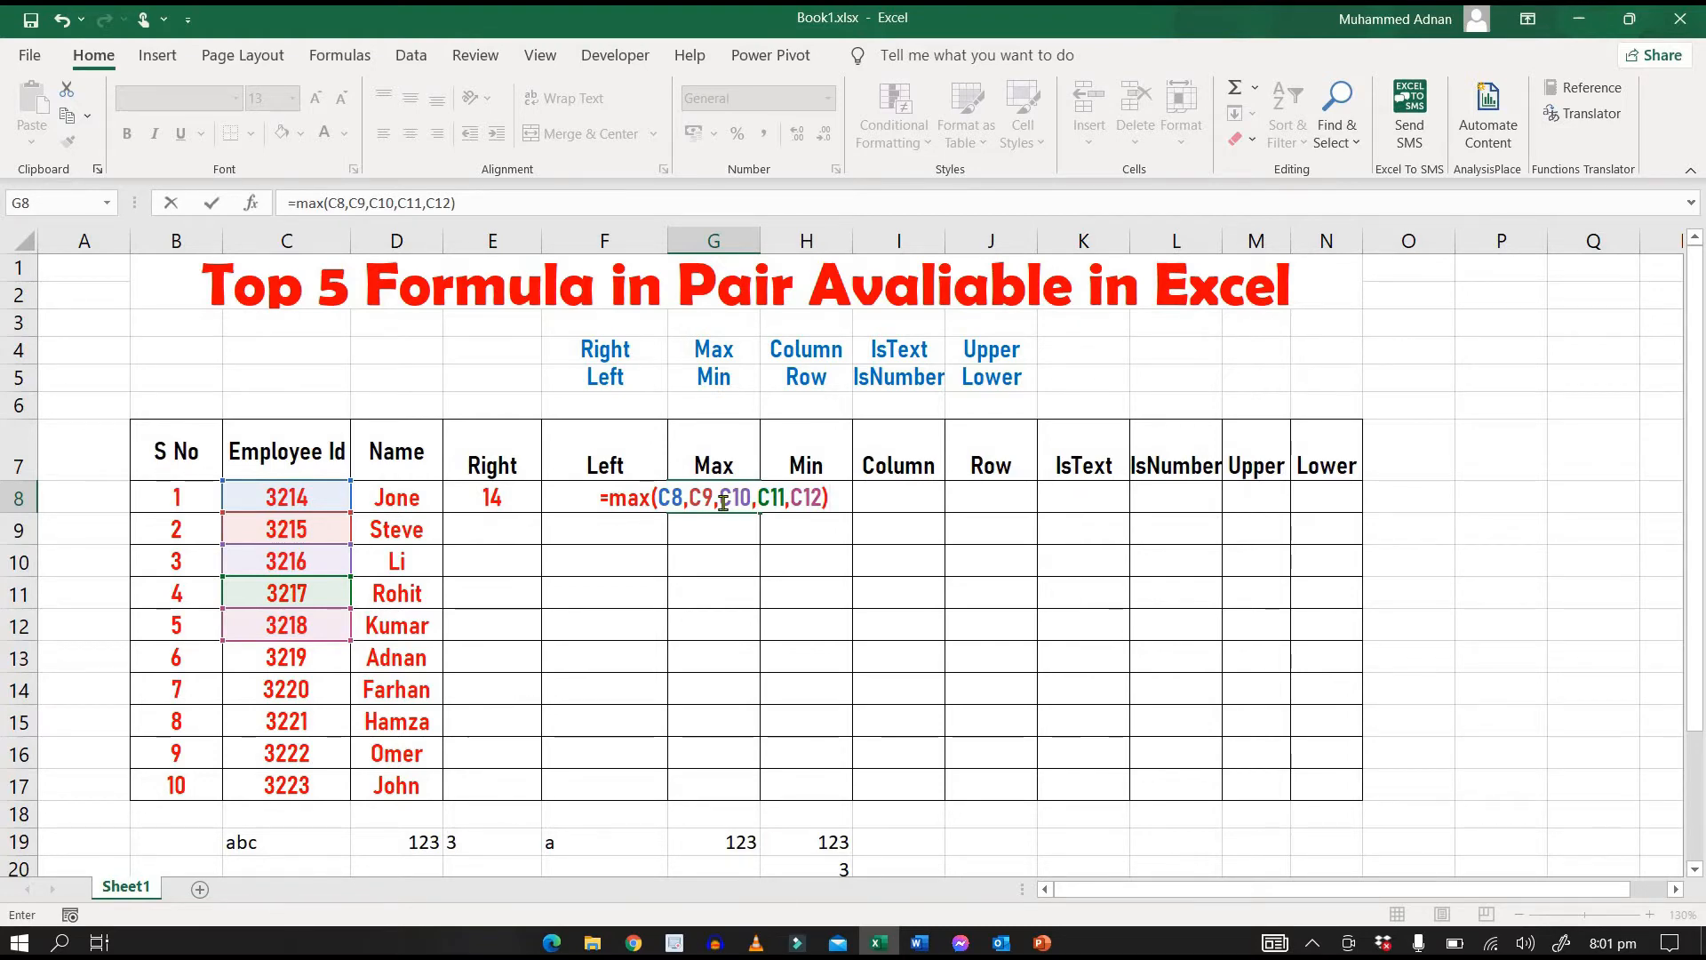
key("Return")
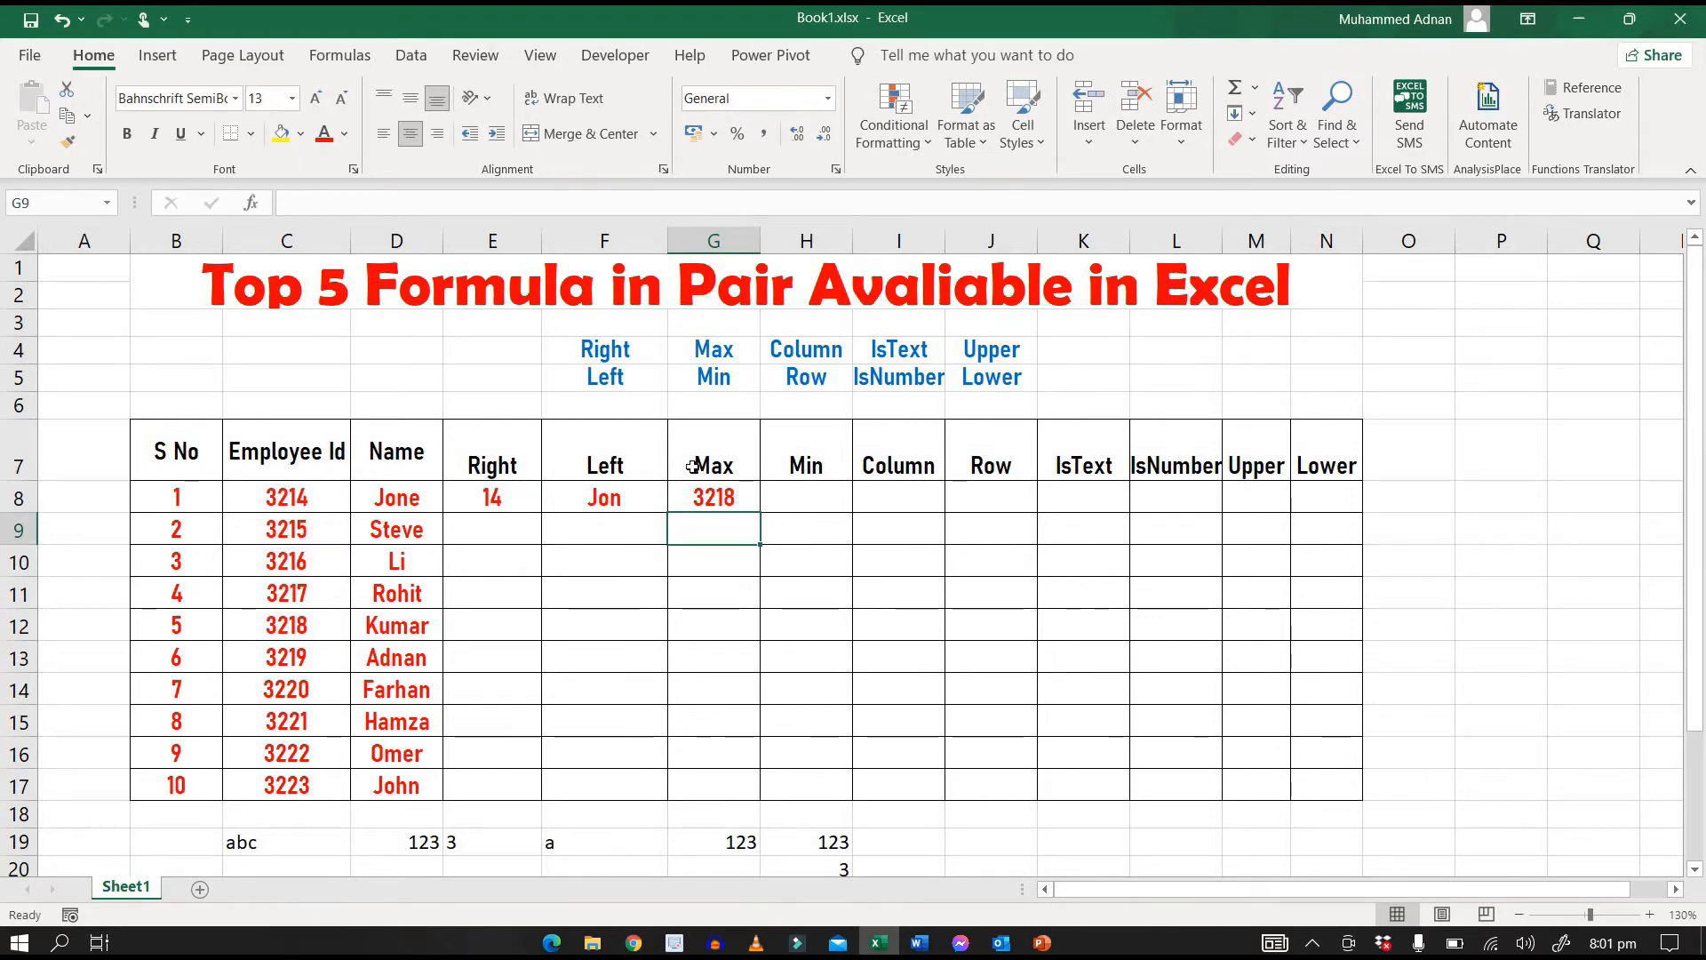
Copy the full text of the MAX formula in G8, keeping the cell as it is.
key("Up")
left_click(276, 203)
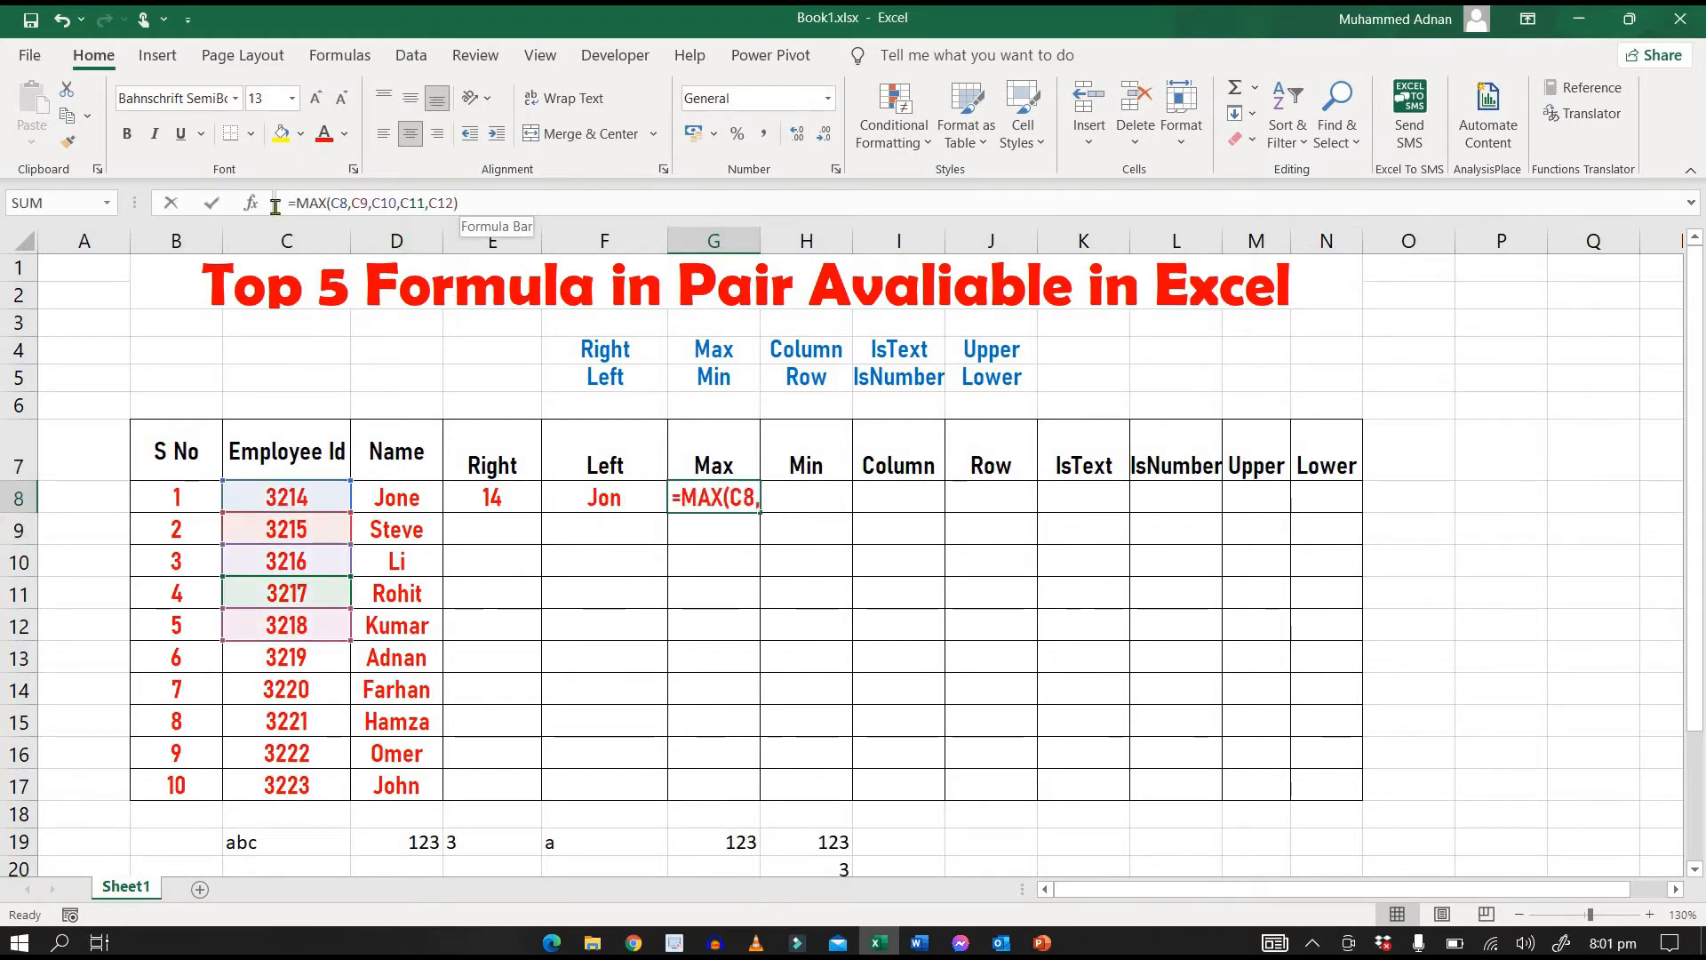
left_click_drag(275, 204, 462, 203)
key("ctrl+c")
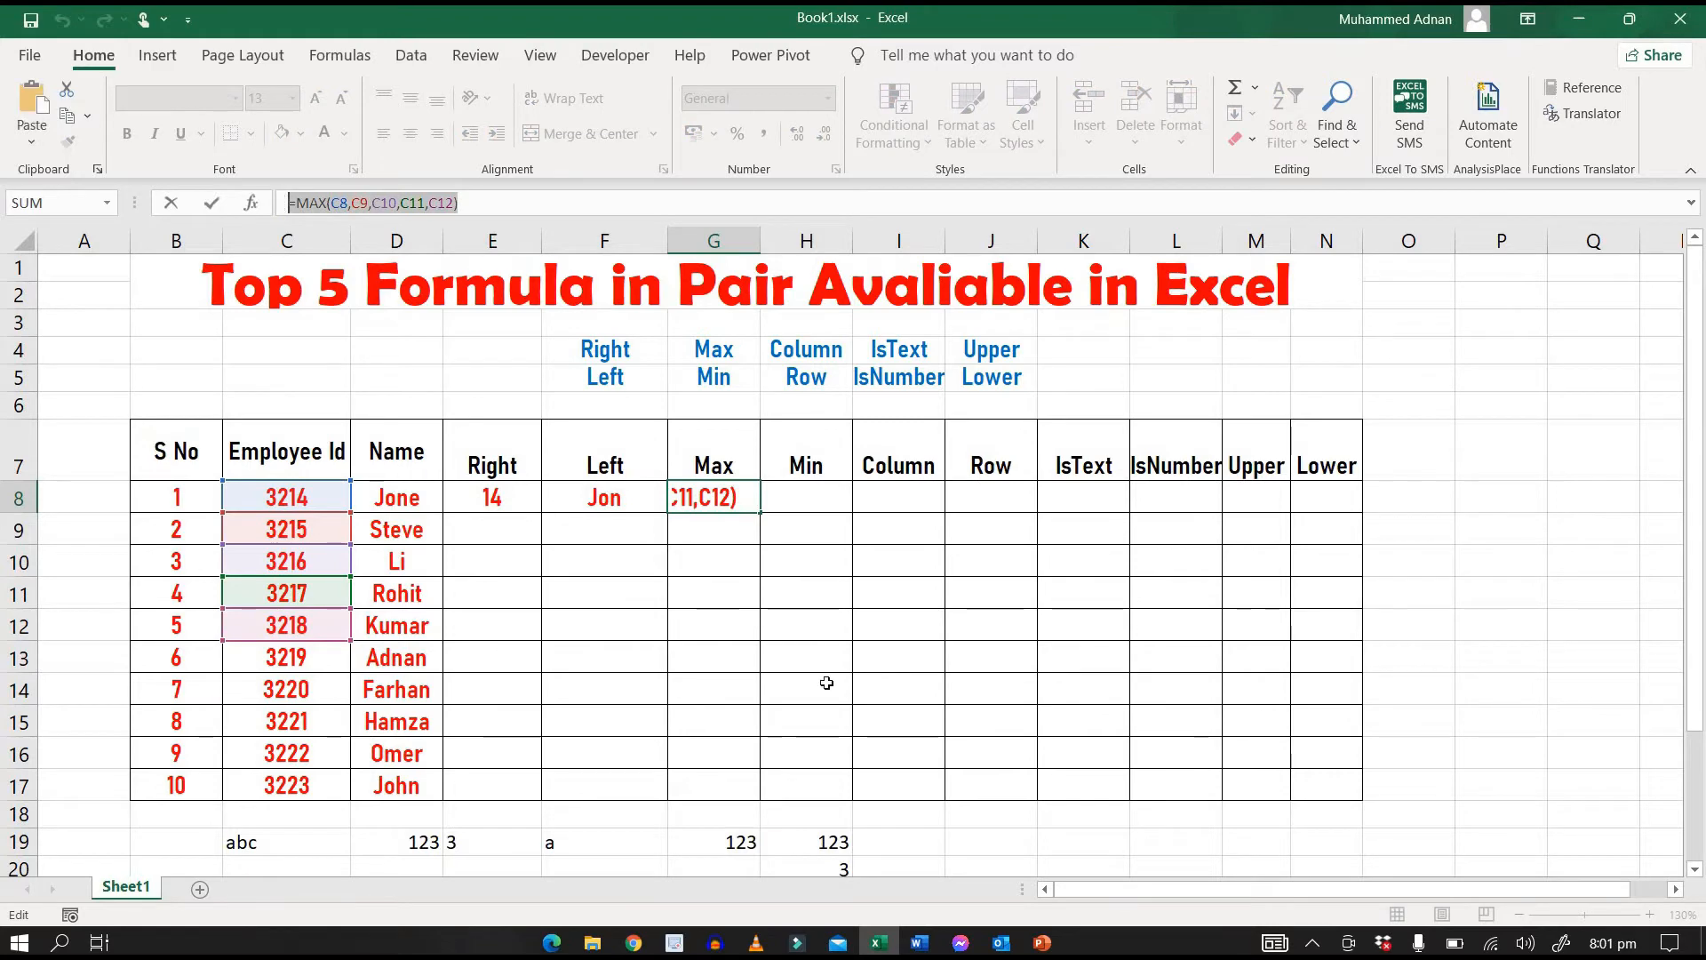
key("Return")
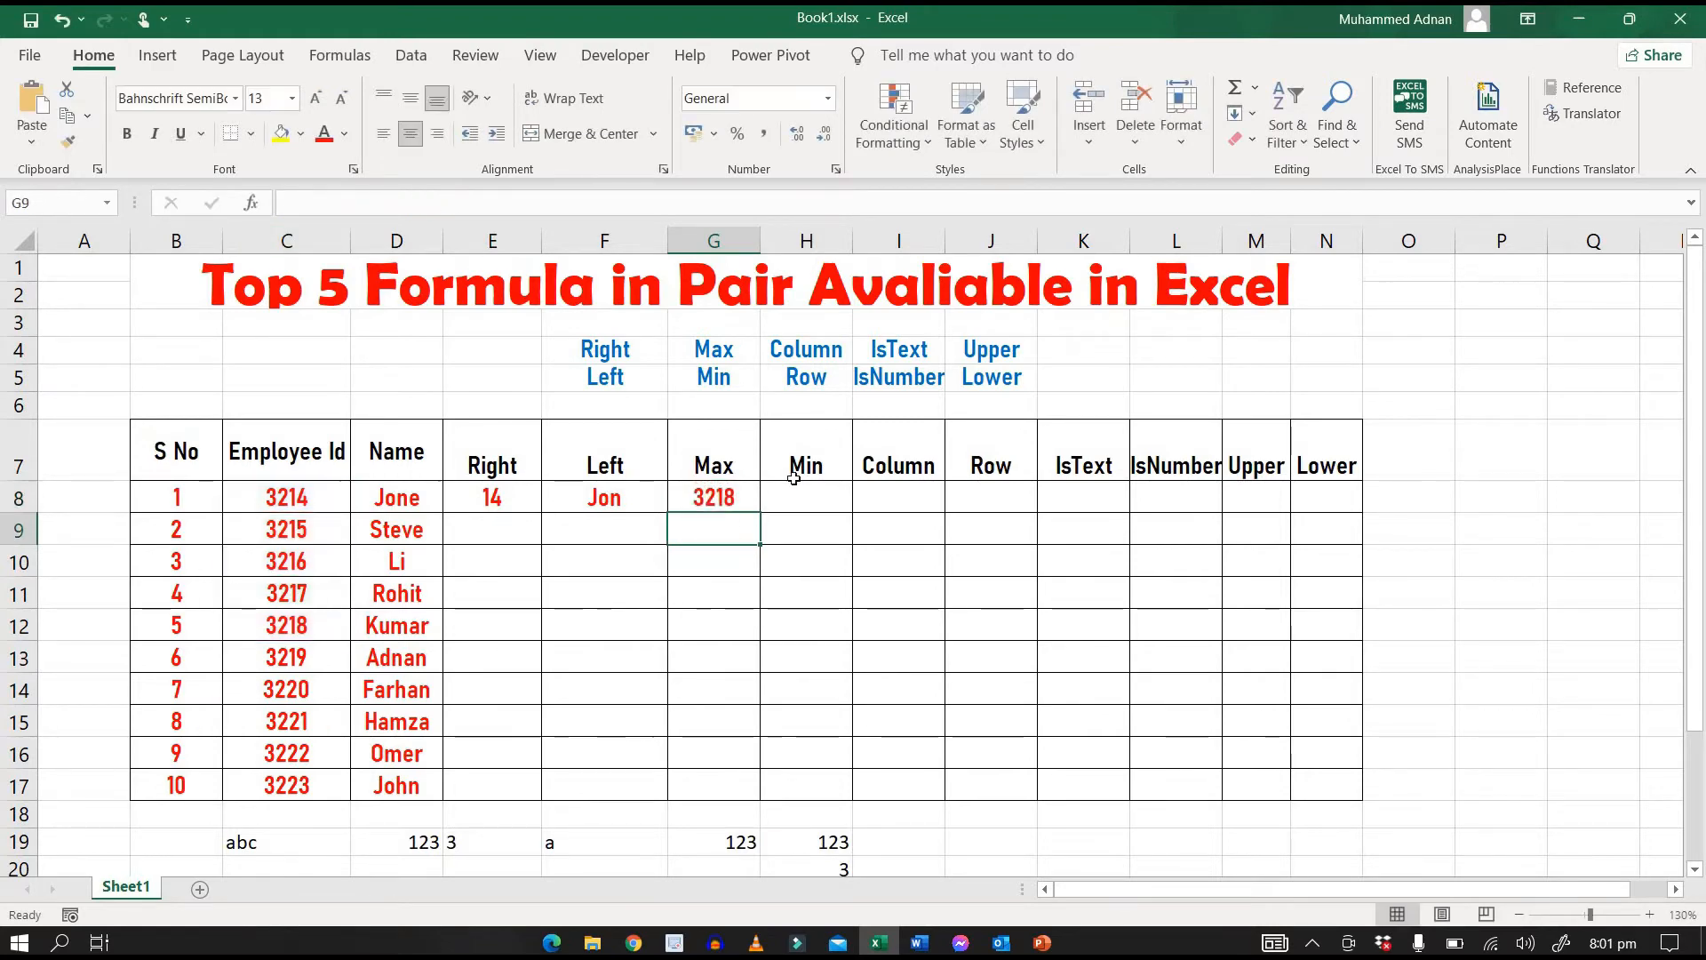
Paste the copied MAX formula text into the Min cell H8 for the first employee.
left_click(793, 495)
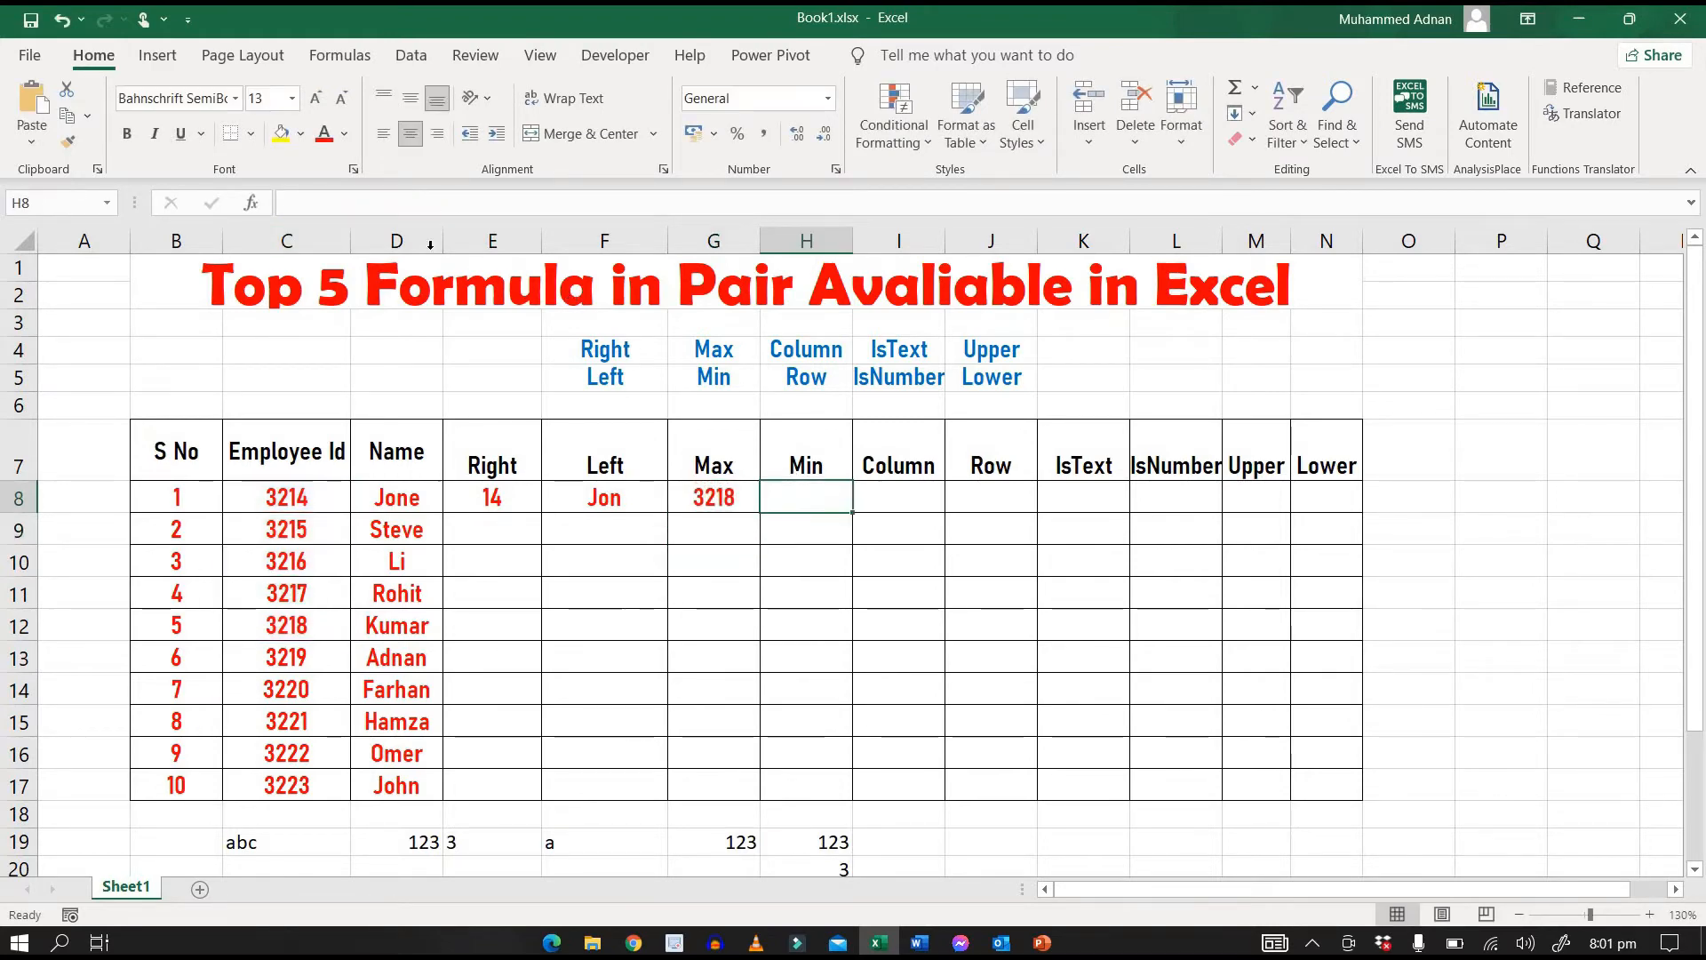
left_click(410, 205)
key("ctrl+v")
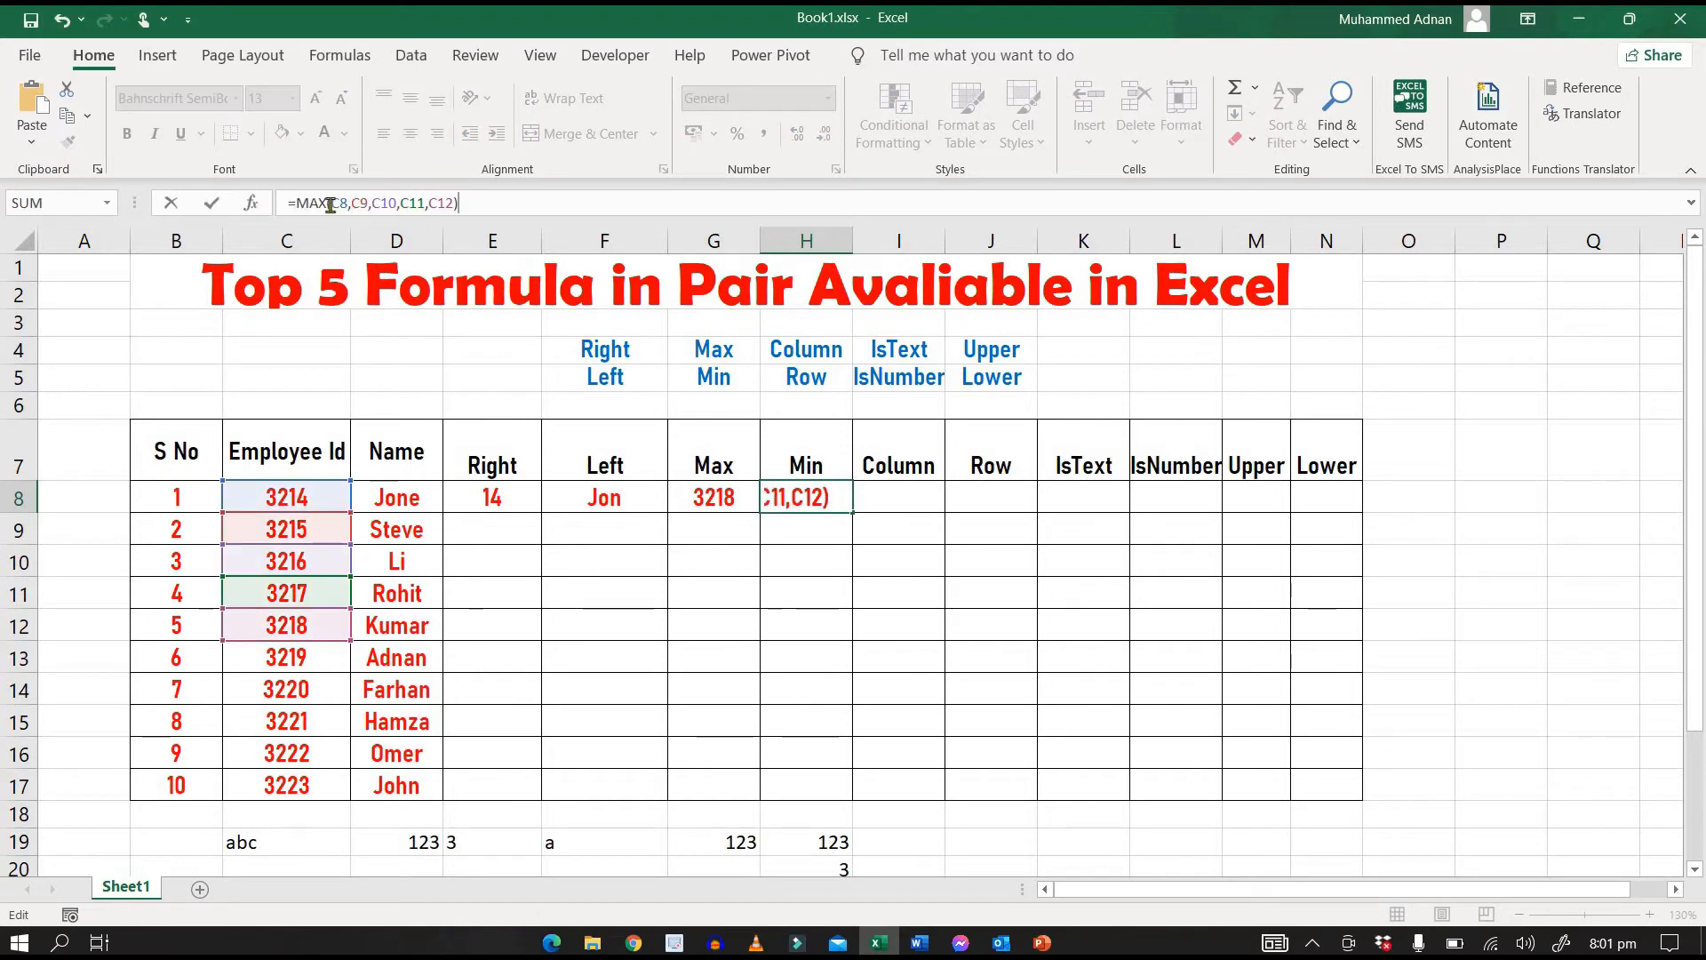
Change the function name in H8 from MAX to MIN, completing the formula as =MIN(C8,C9,C10,C11,C12).
left_click(329, 205)
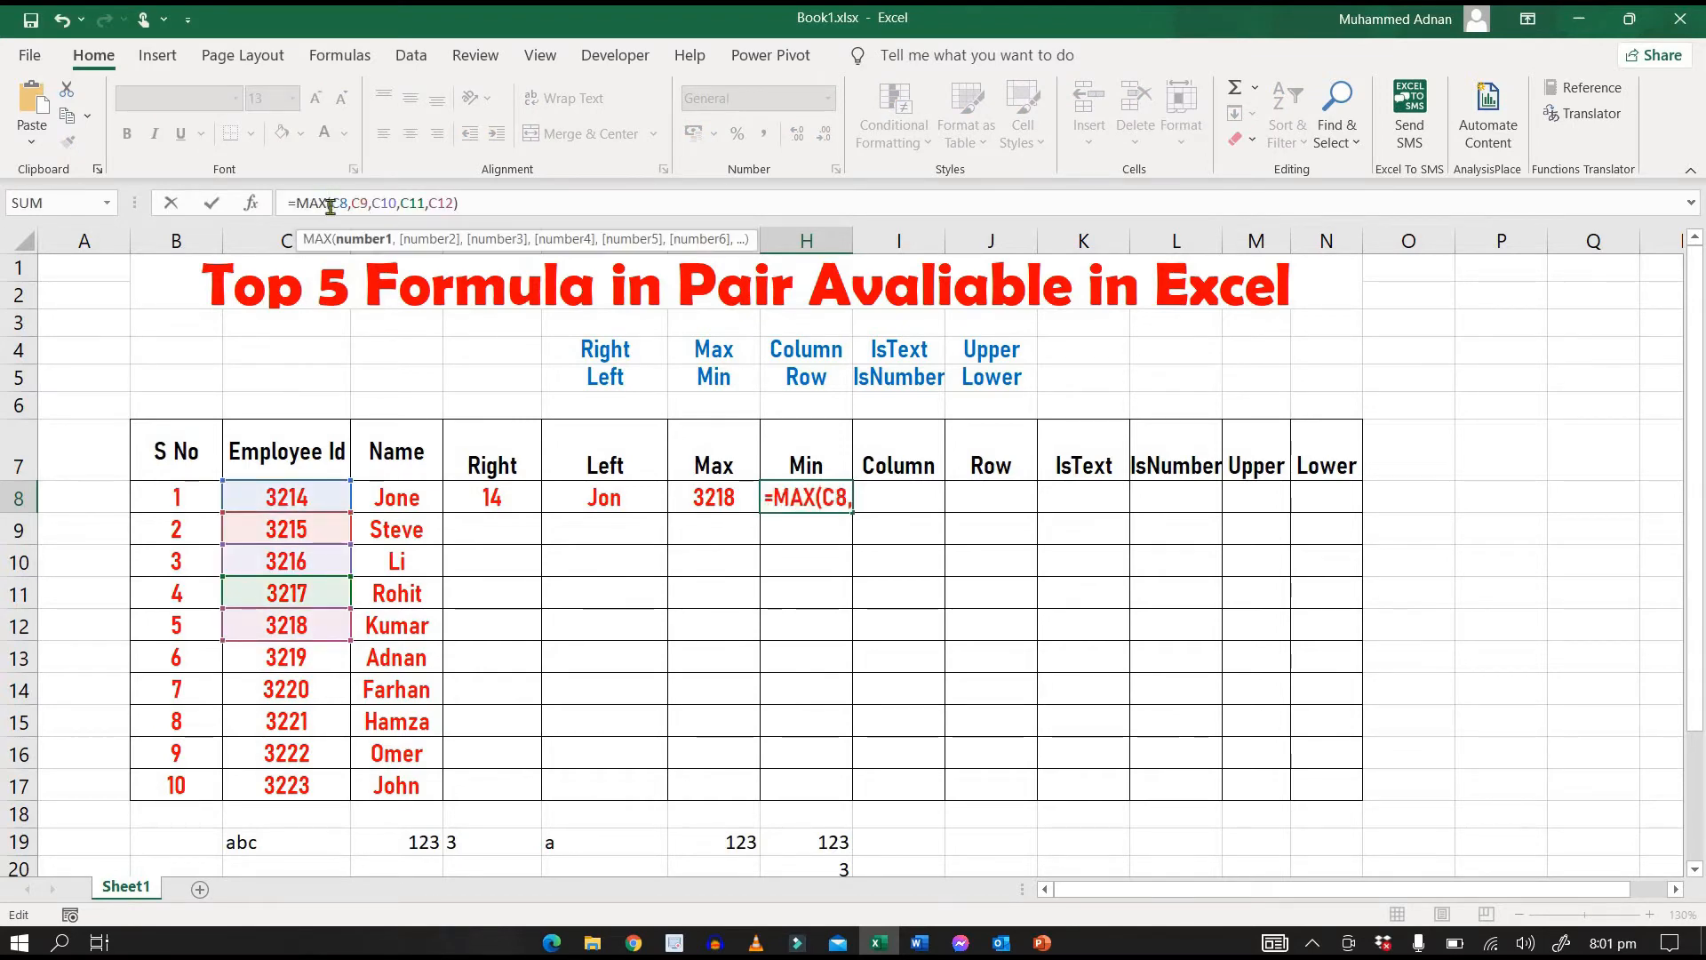
key("Left")
key("BackSpace")
key("BackSpace")
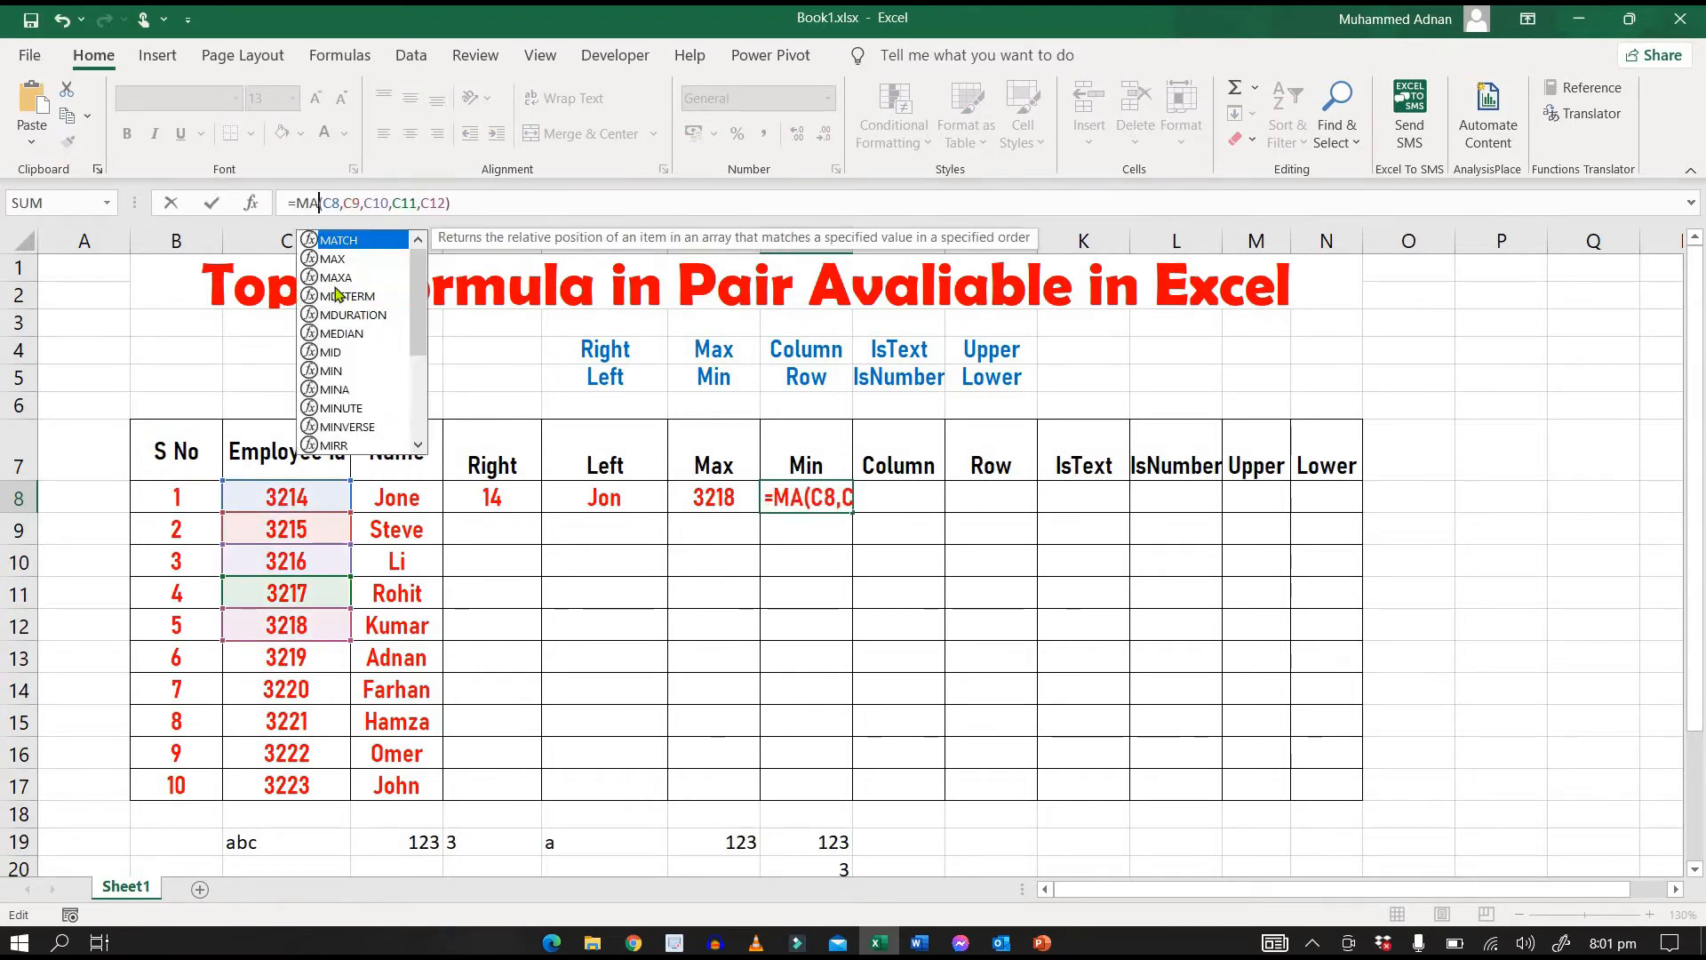
type("in")
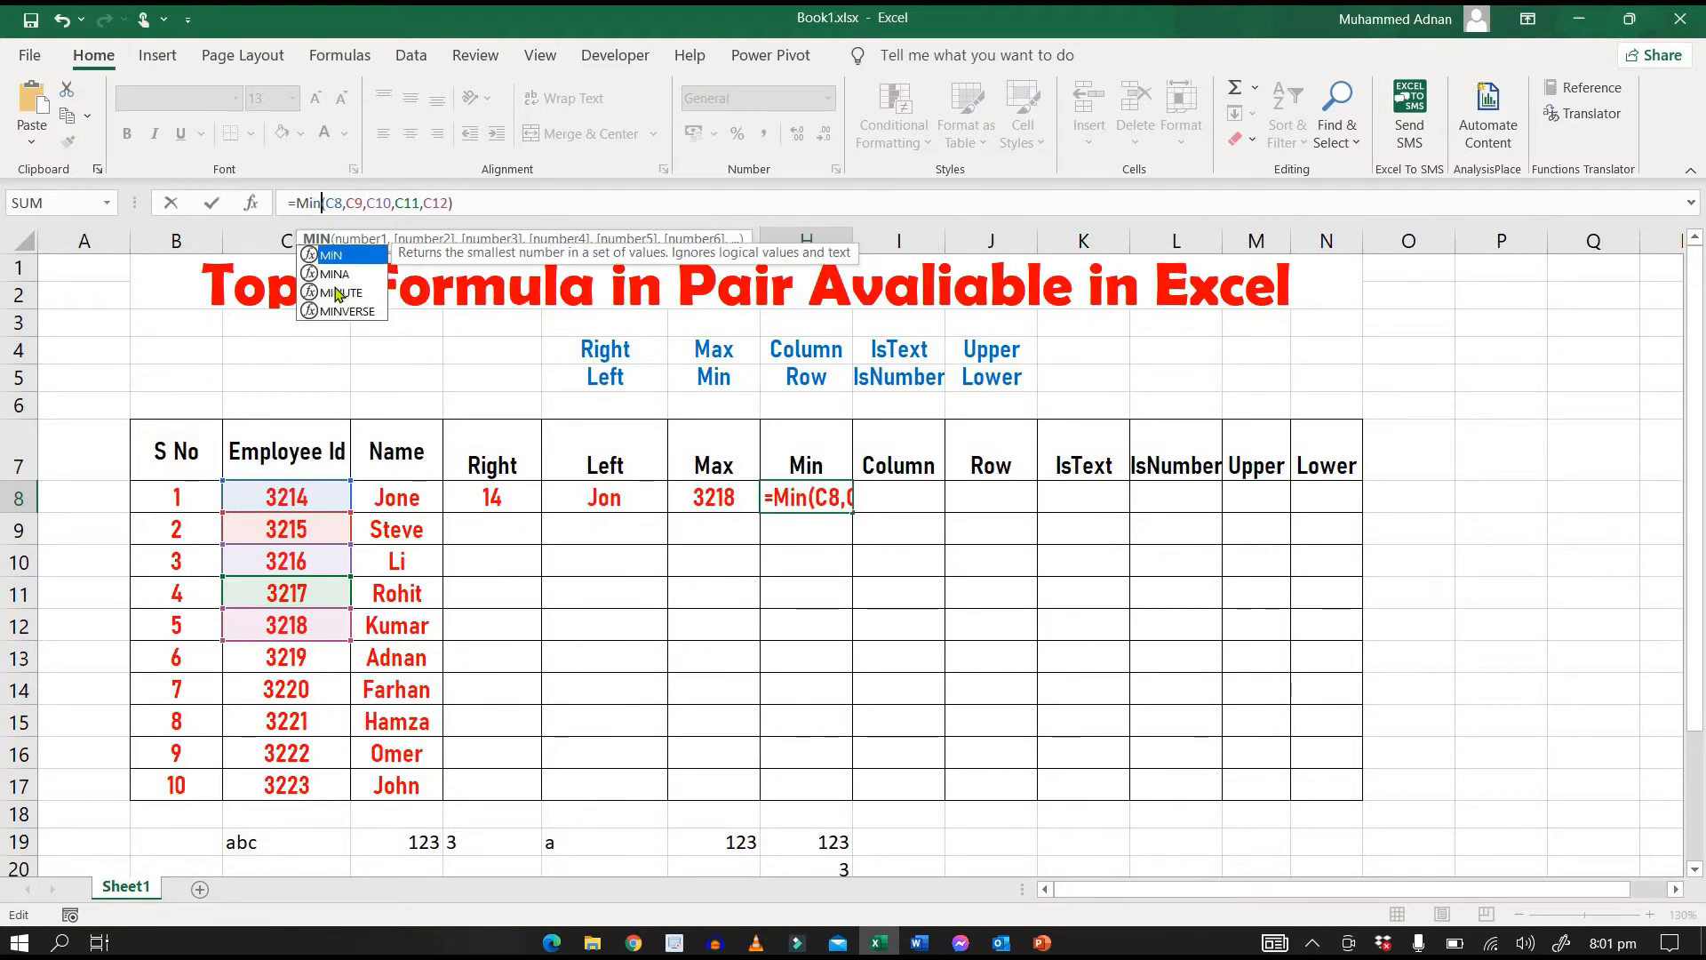
key("Return")
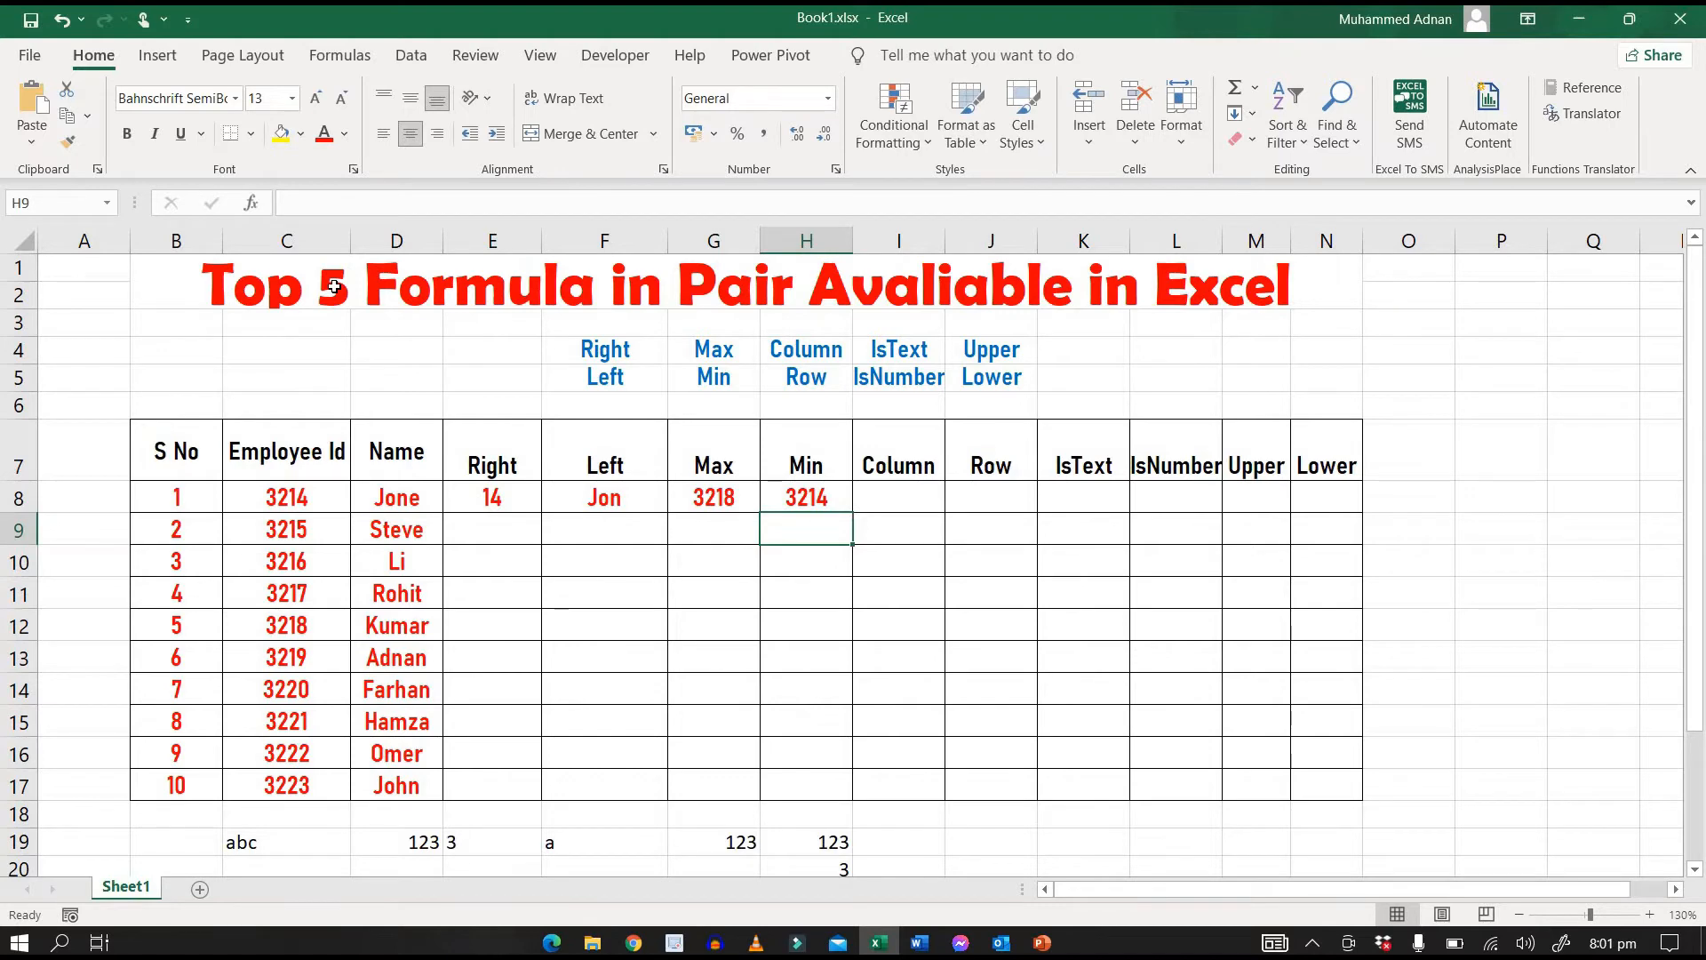
key("Up")
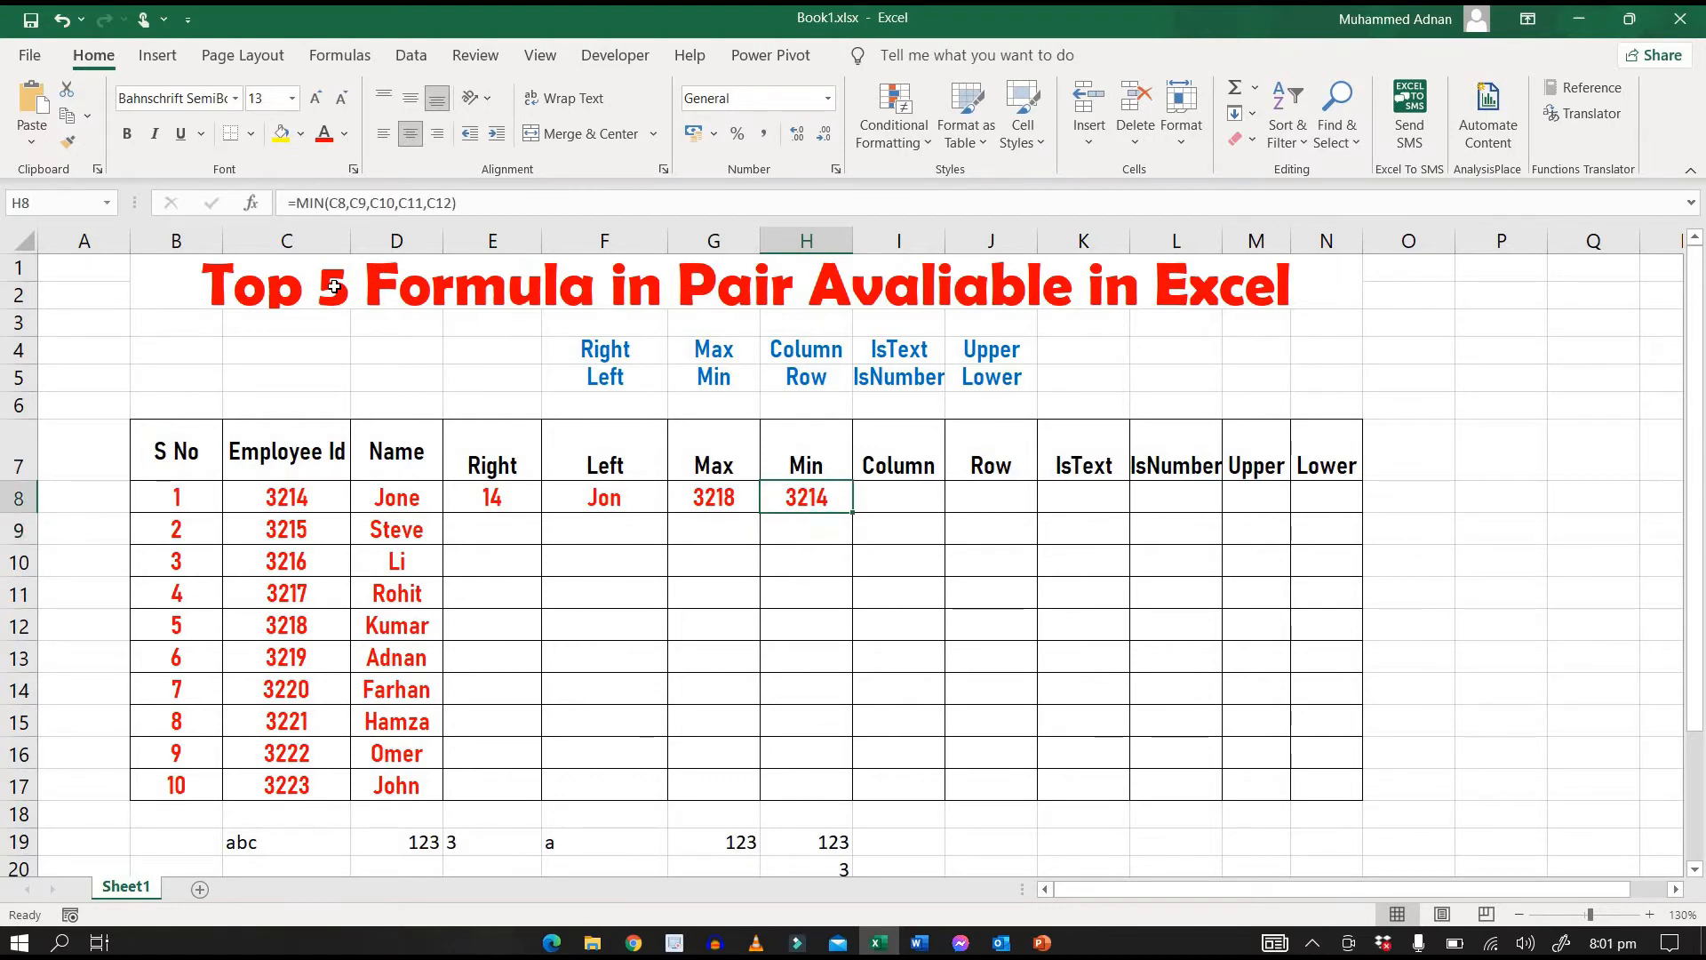
Enter the formula =COLUMN(D8) in the Column cell I8, referencing the first employee's name cell.
key("Right")
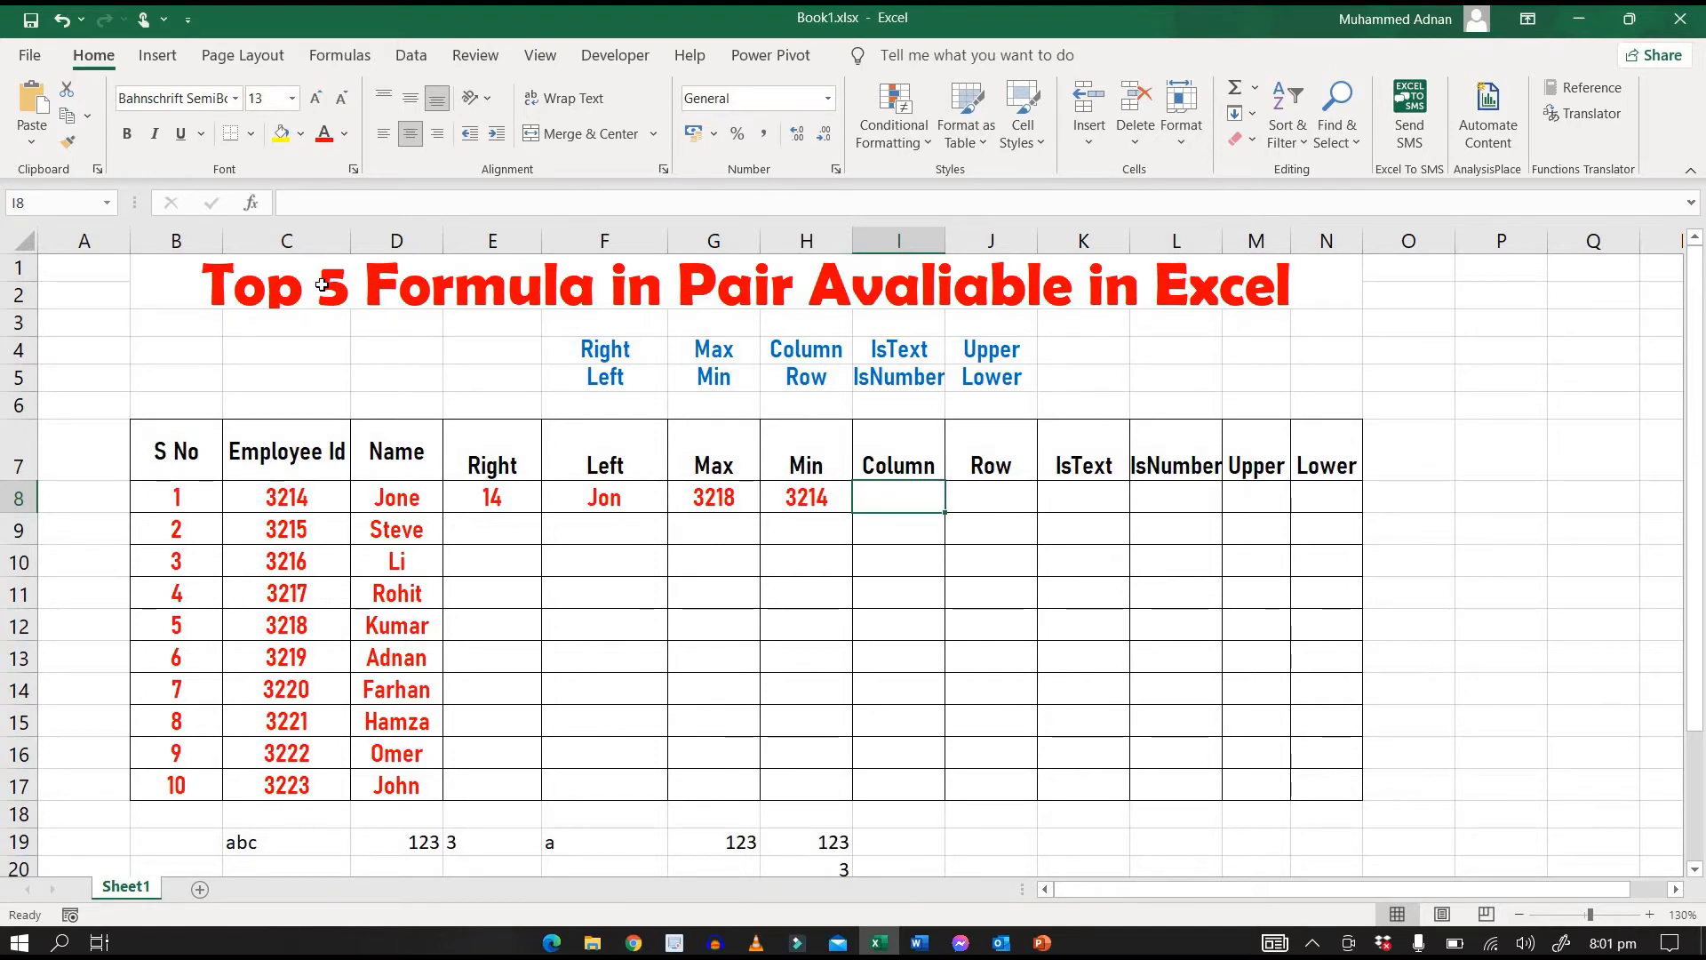
type("=")
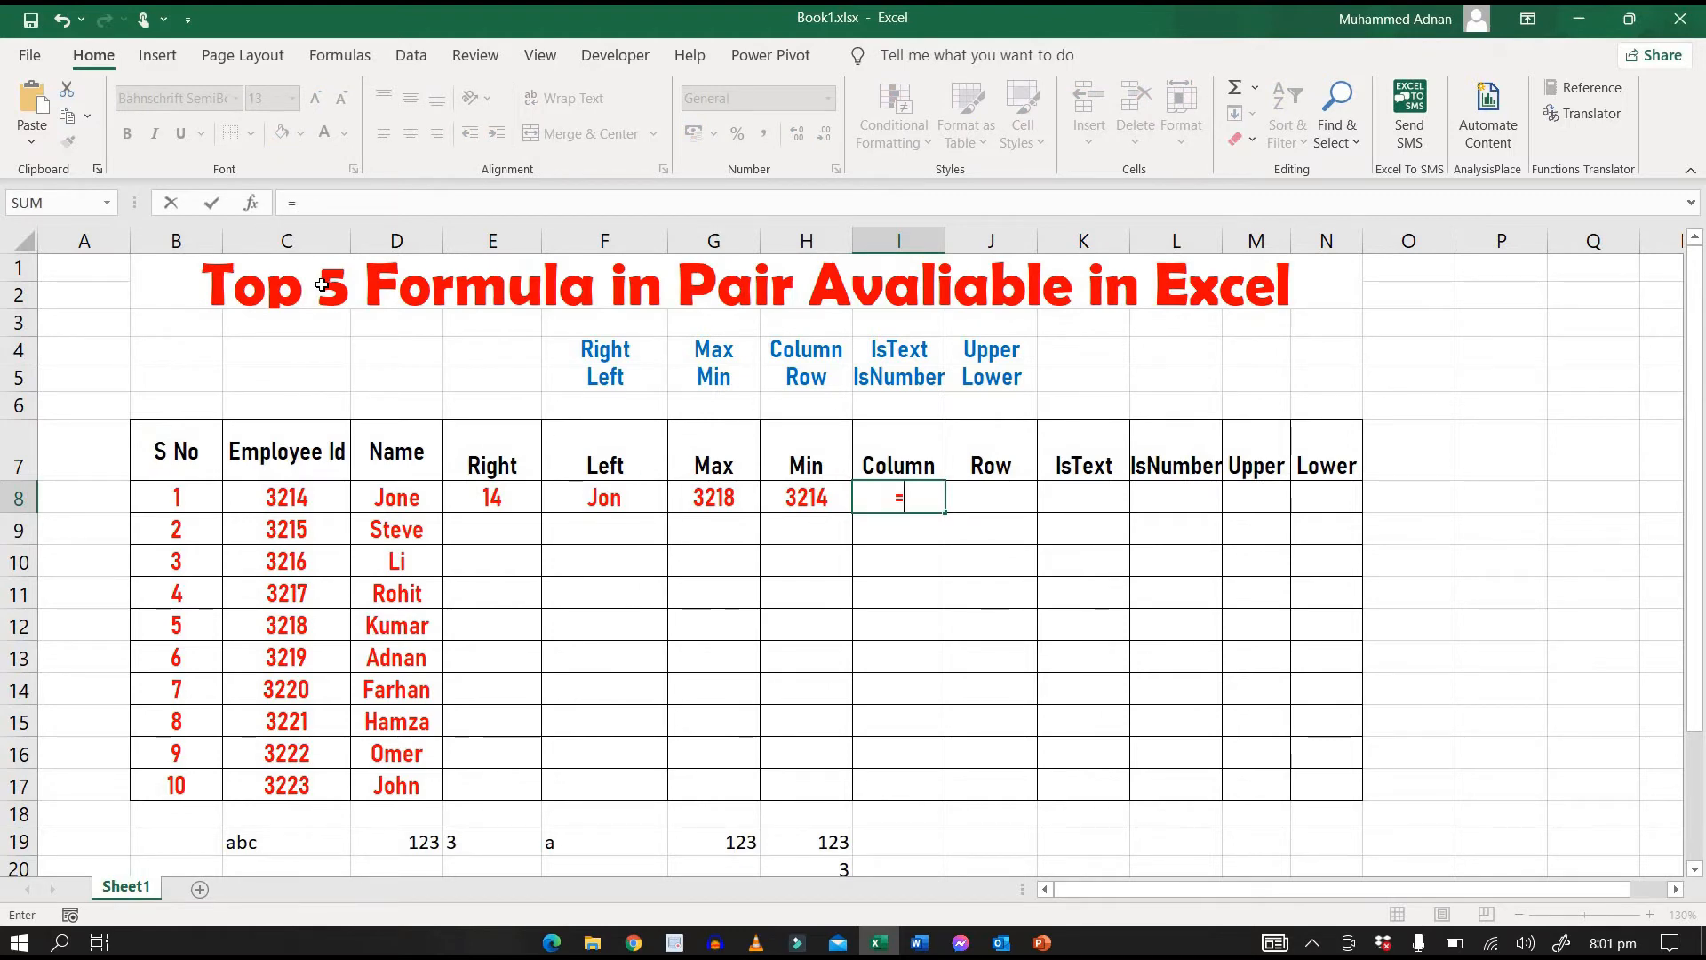
type("col")
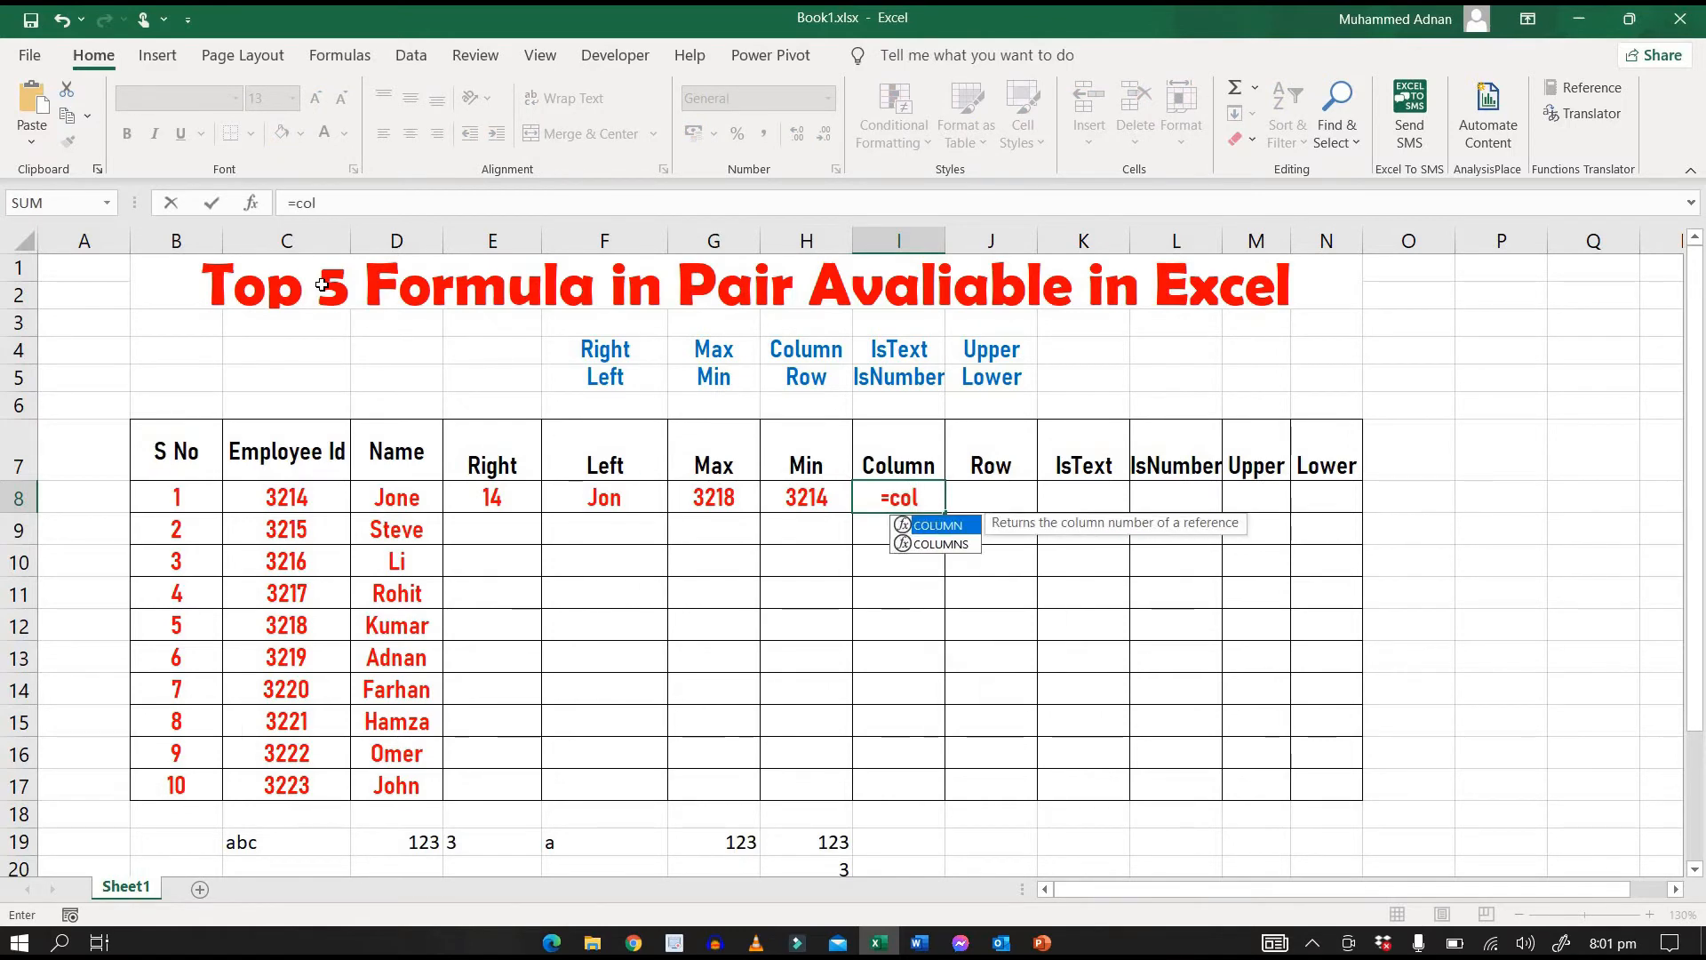
type("umn")
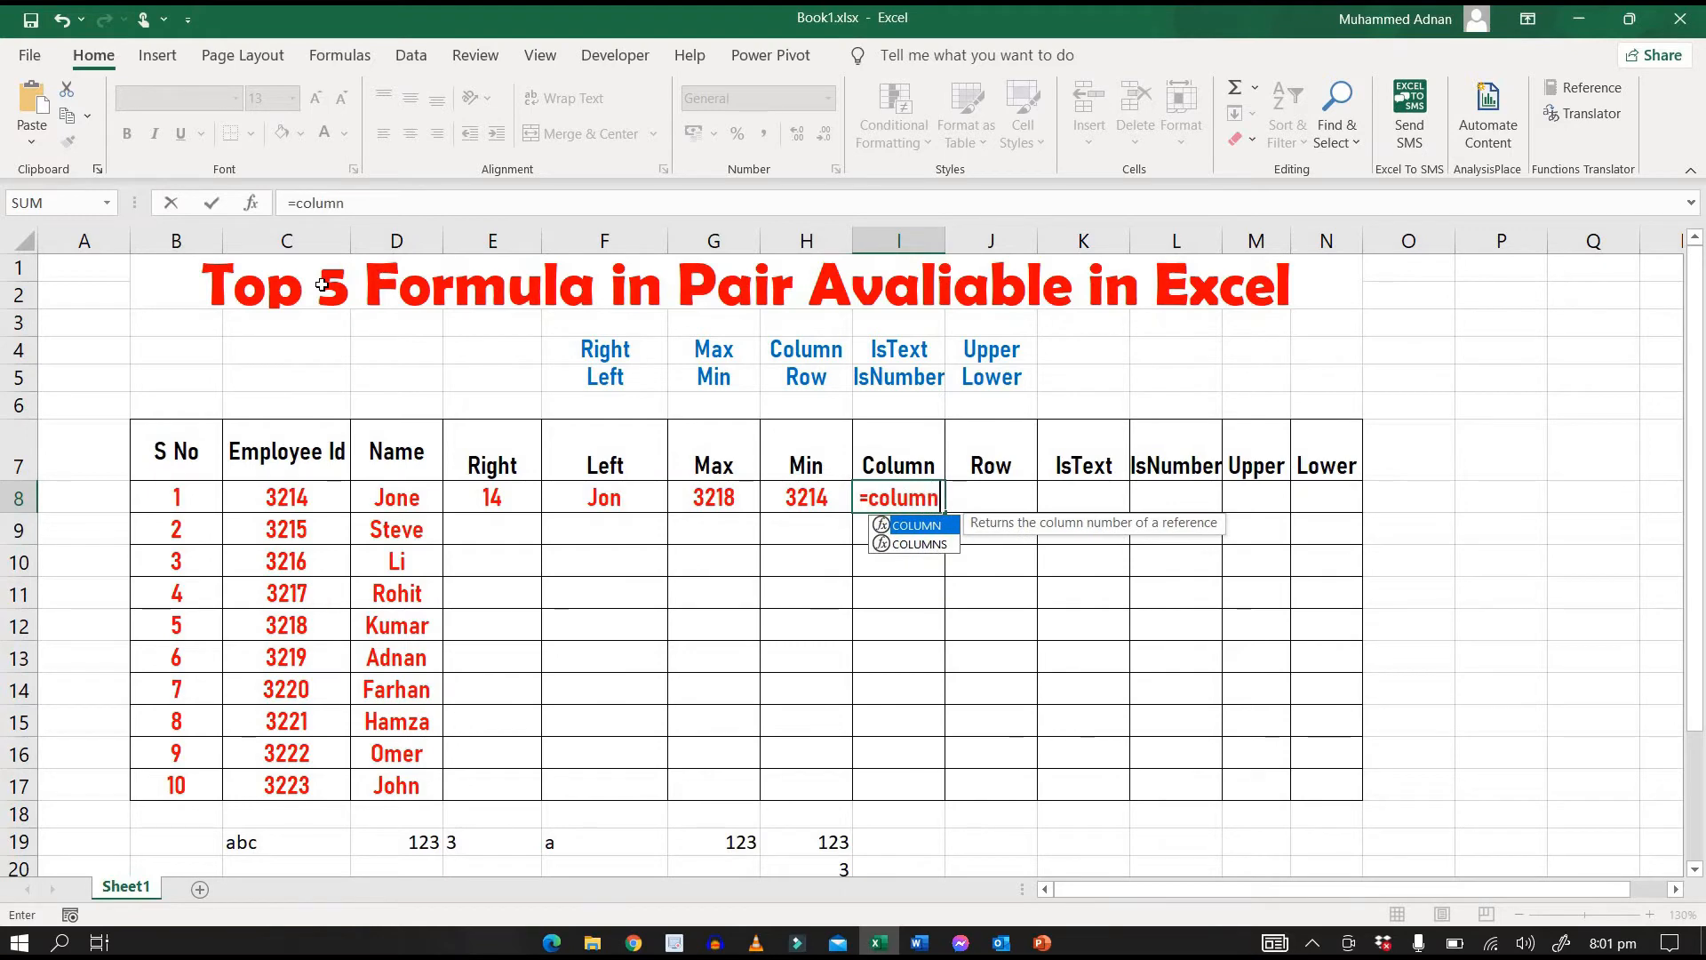
type("(")
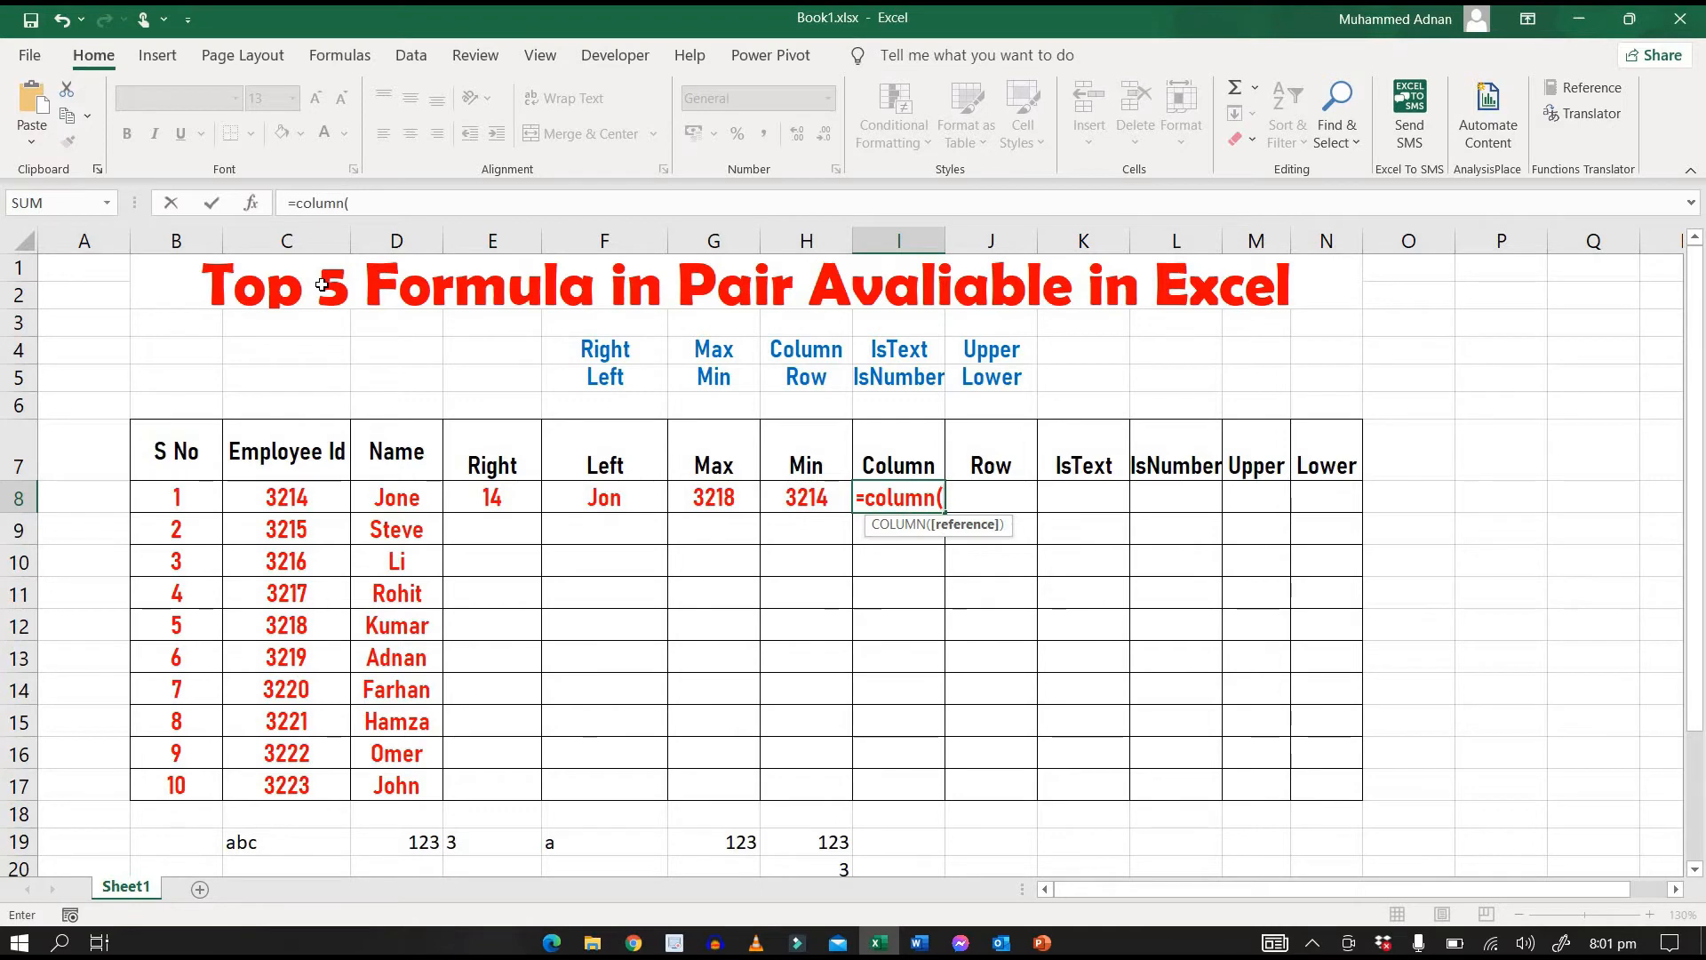
key("Left")
key("Left")
key("Left")
key("Left")
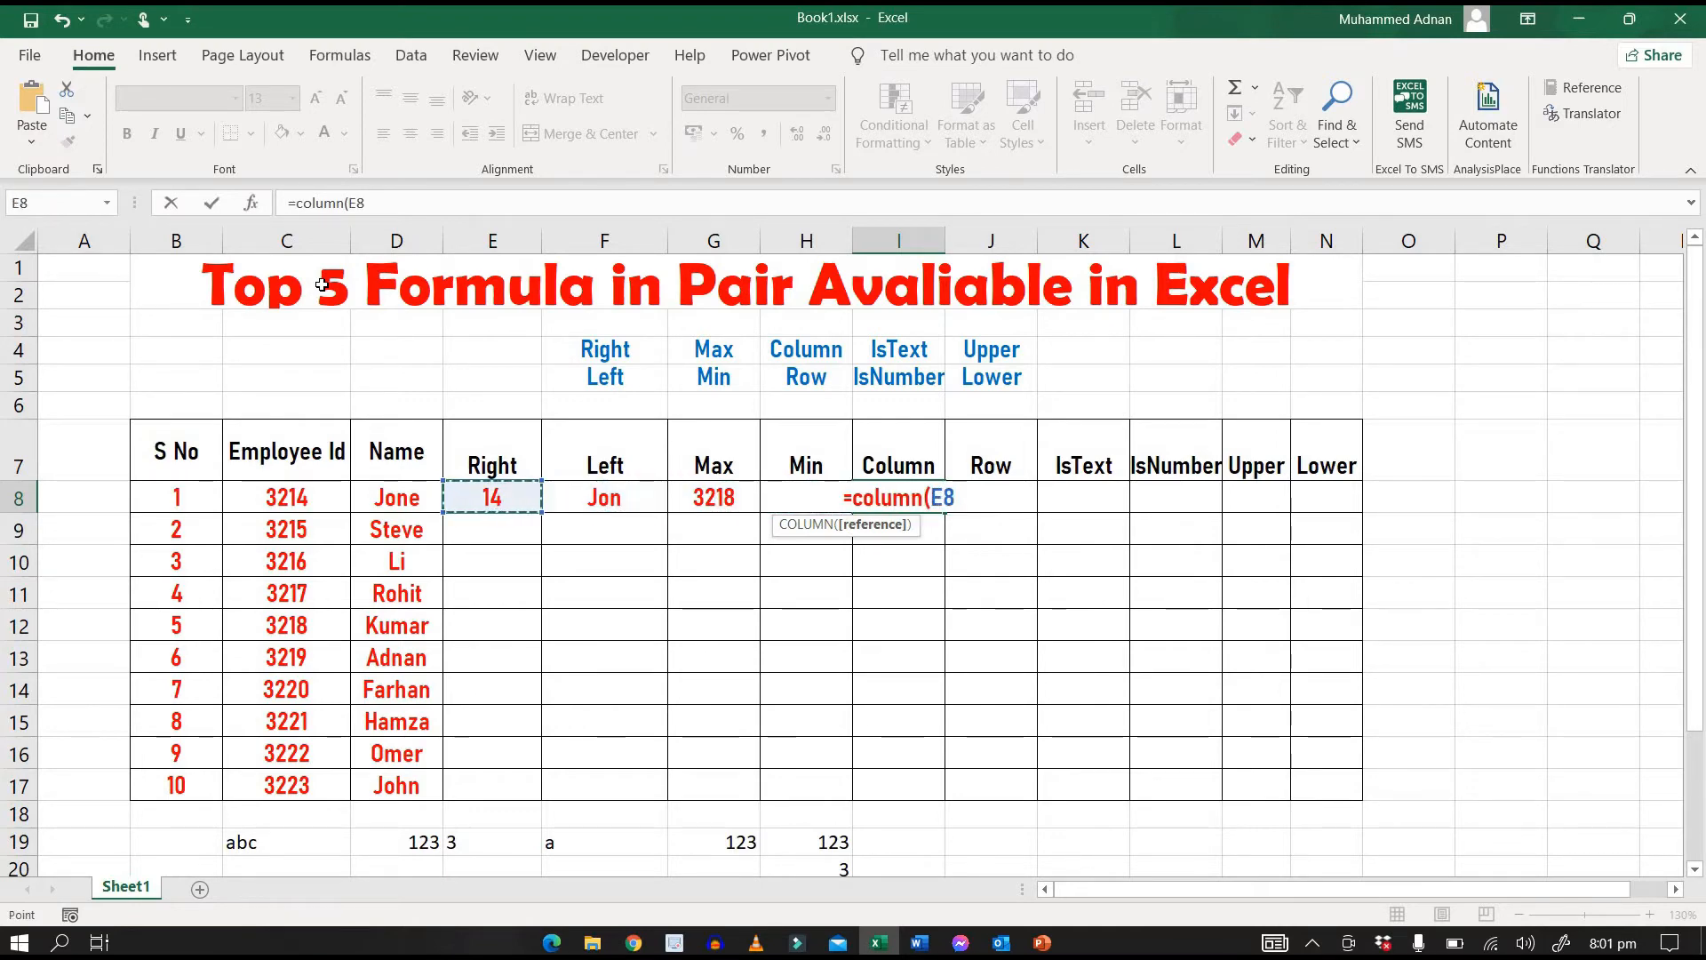
key("Left")
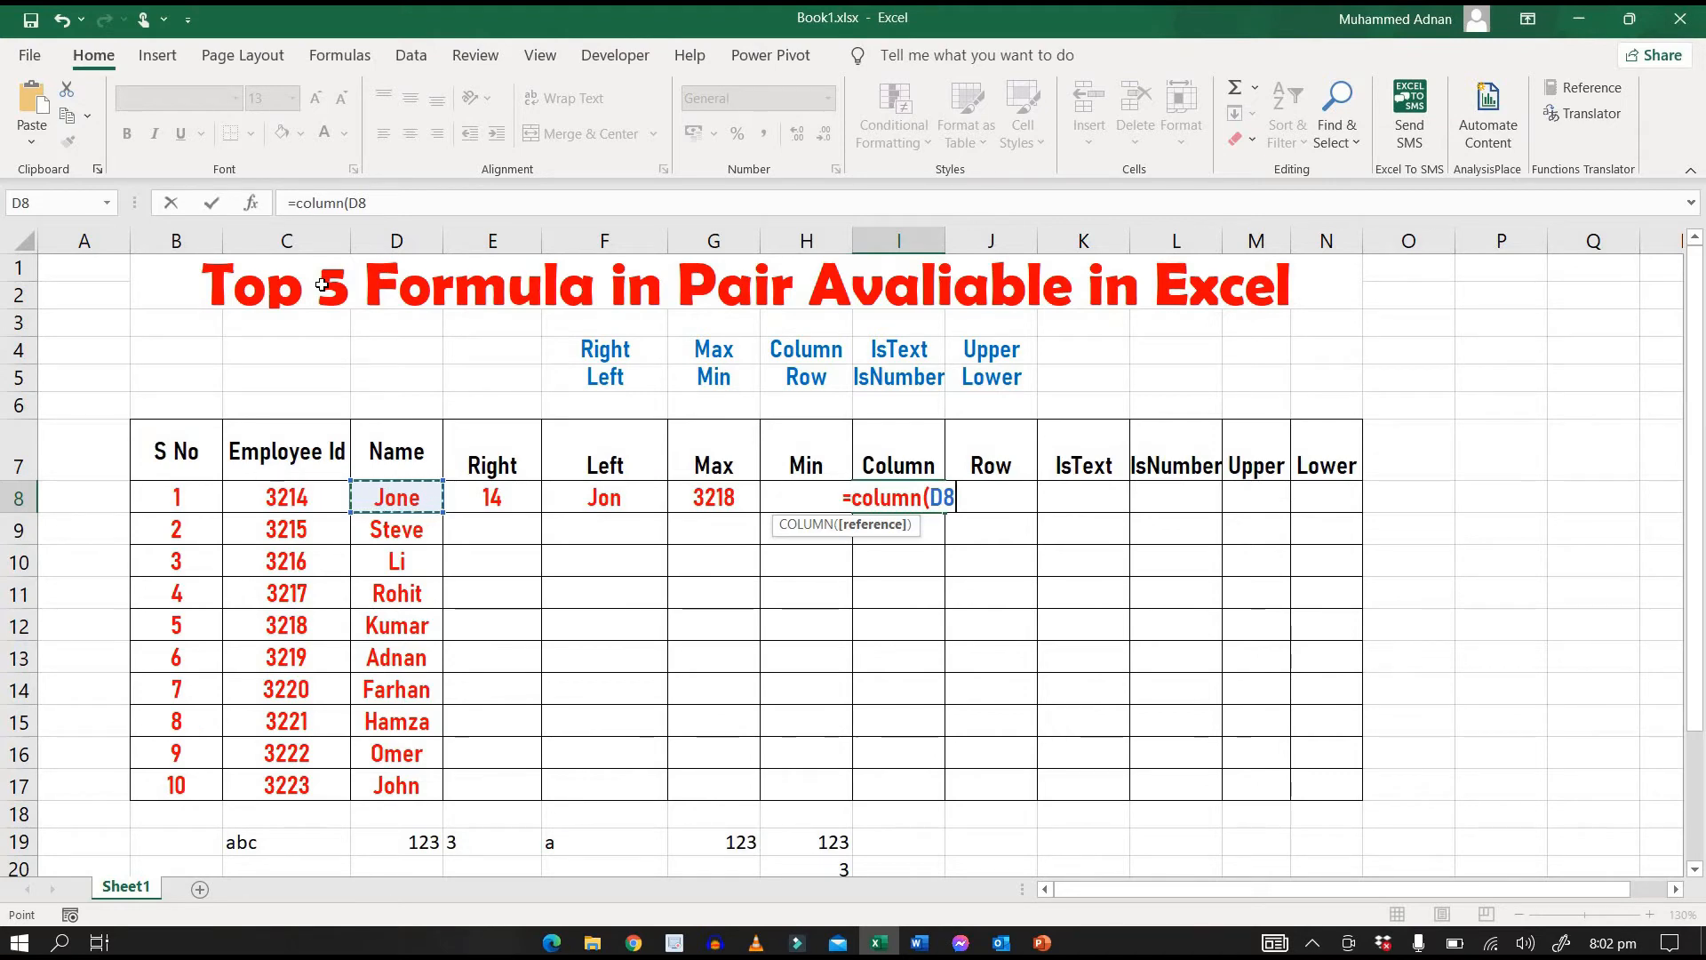
type(")")
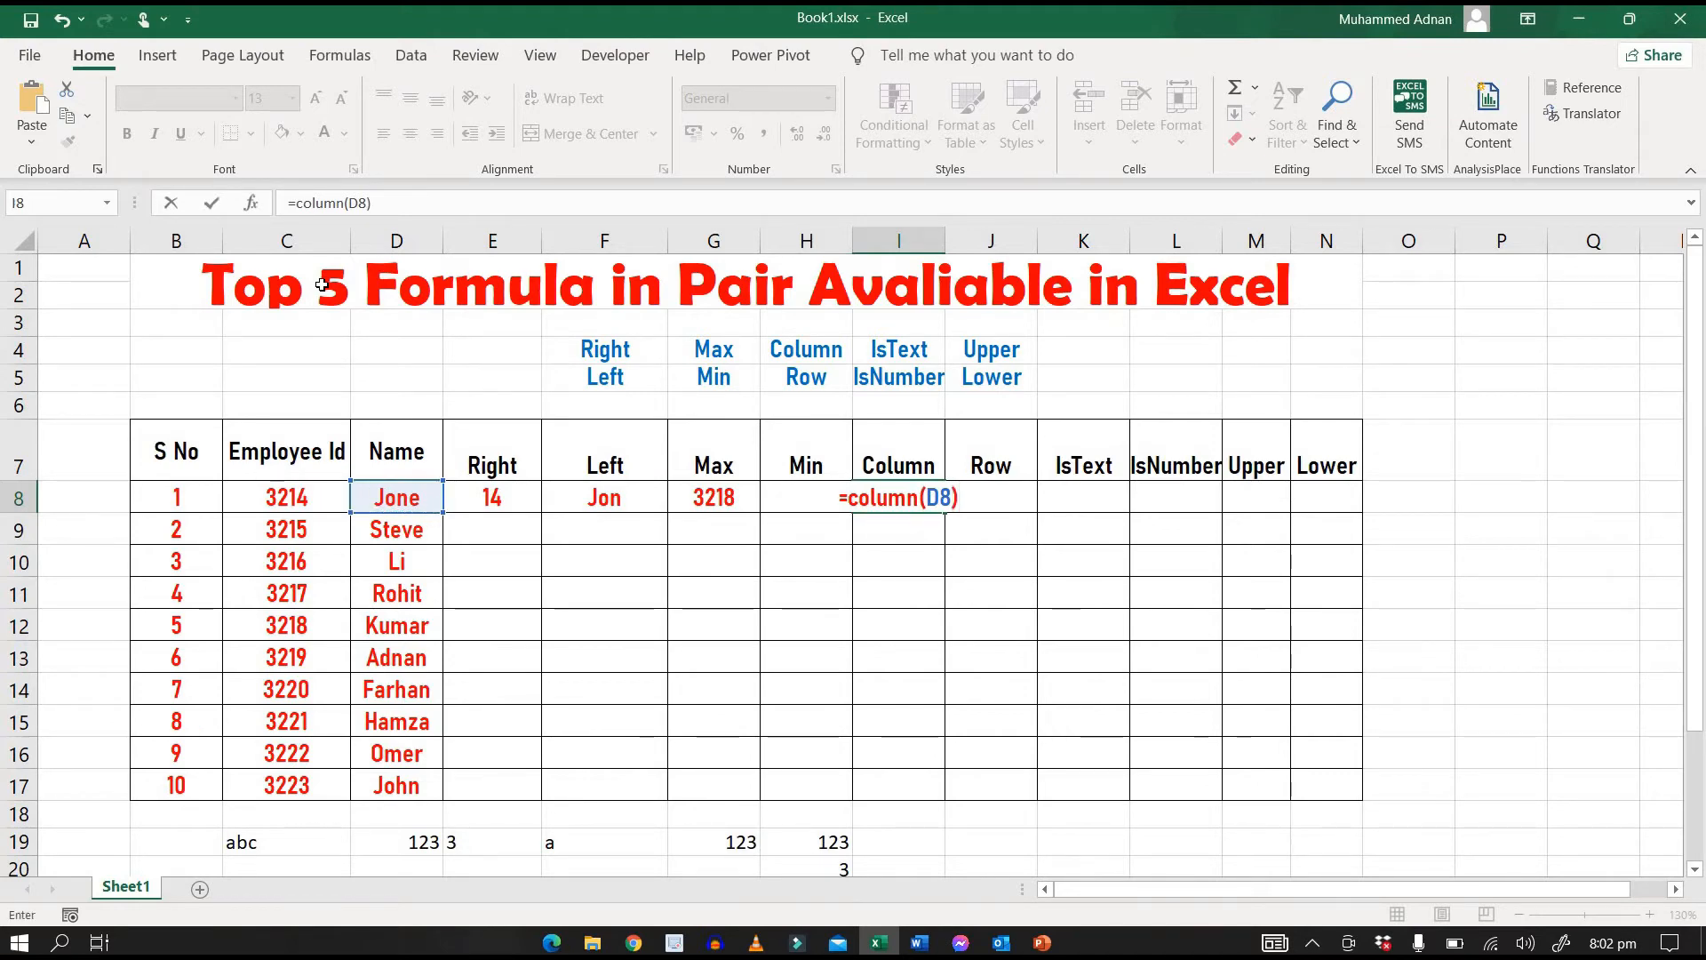
key("ctrl+Return")
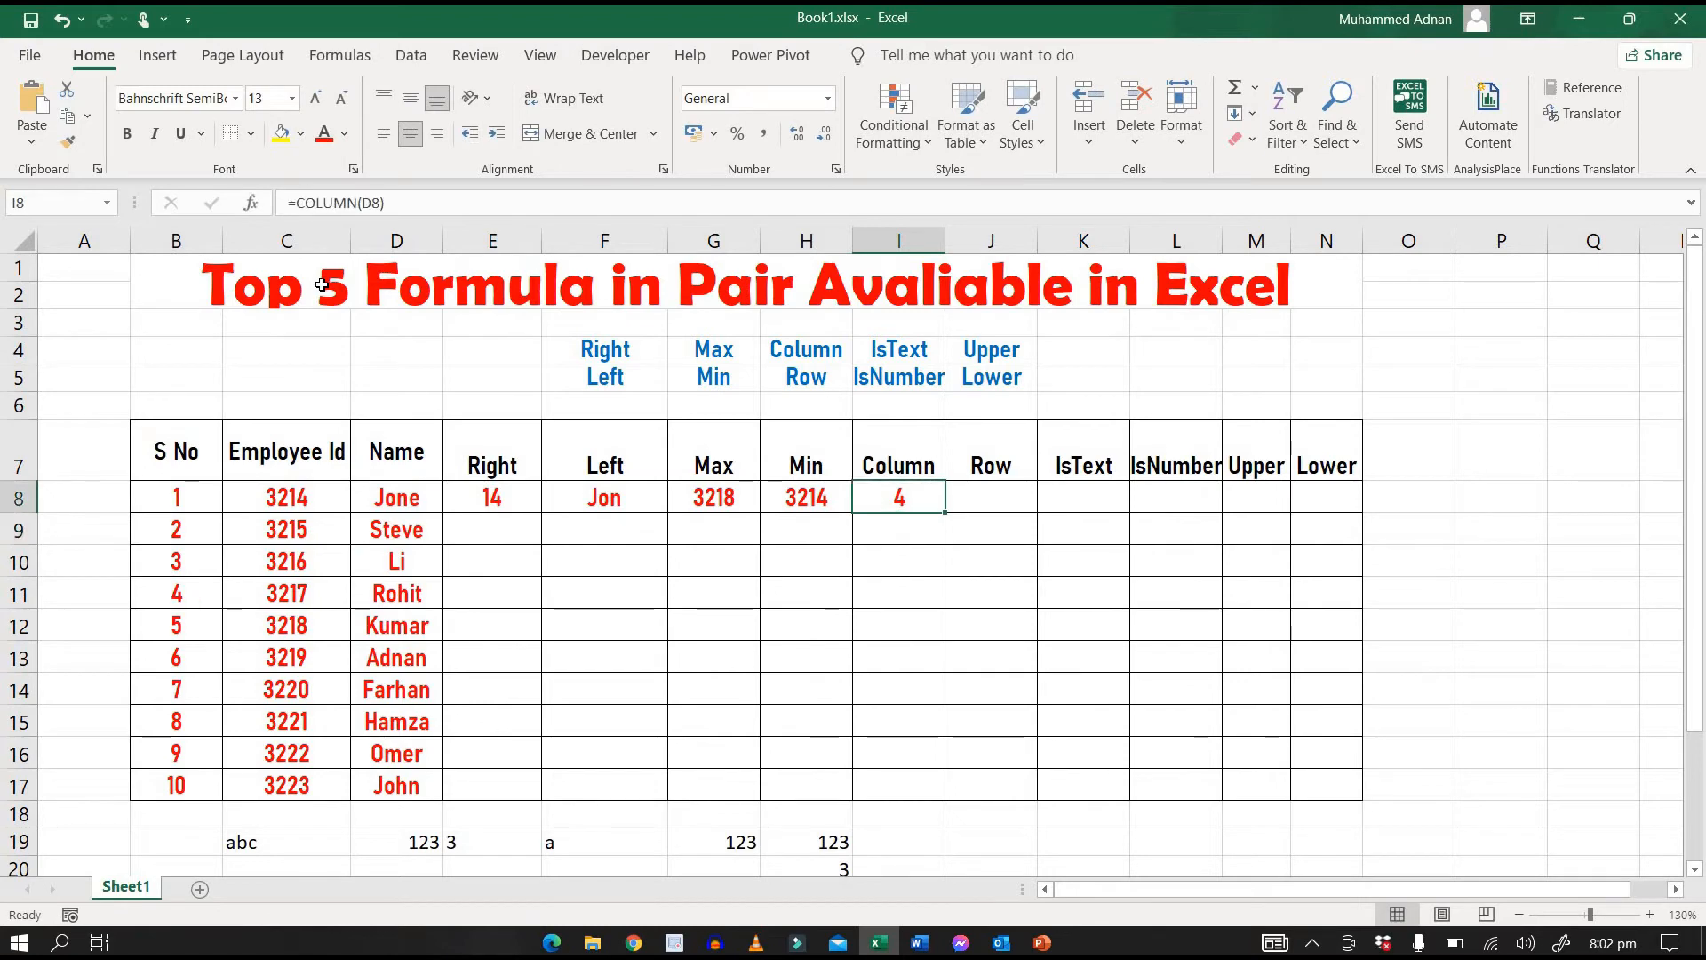
Enter the formula =ROW(D8) in the Row cell J8, referencing the first employee's name cell.
key("Right")
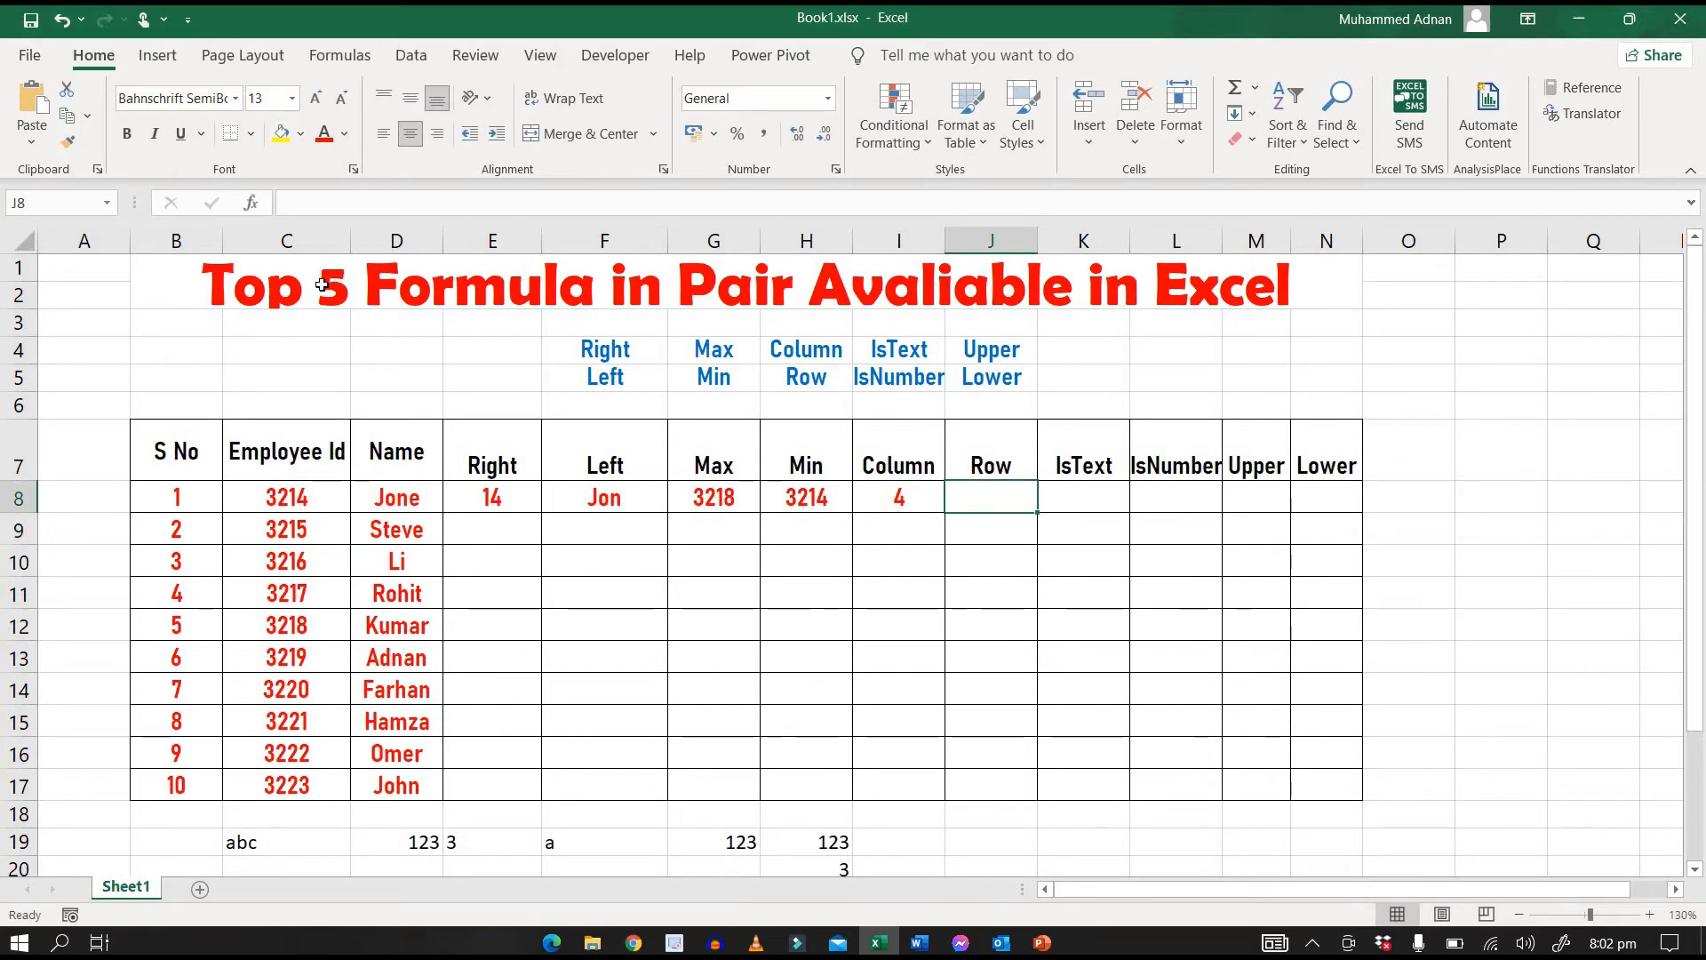
type("=")
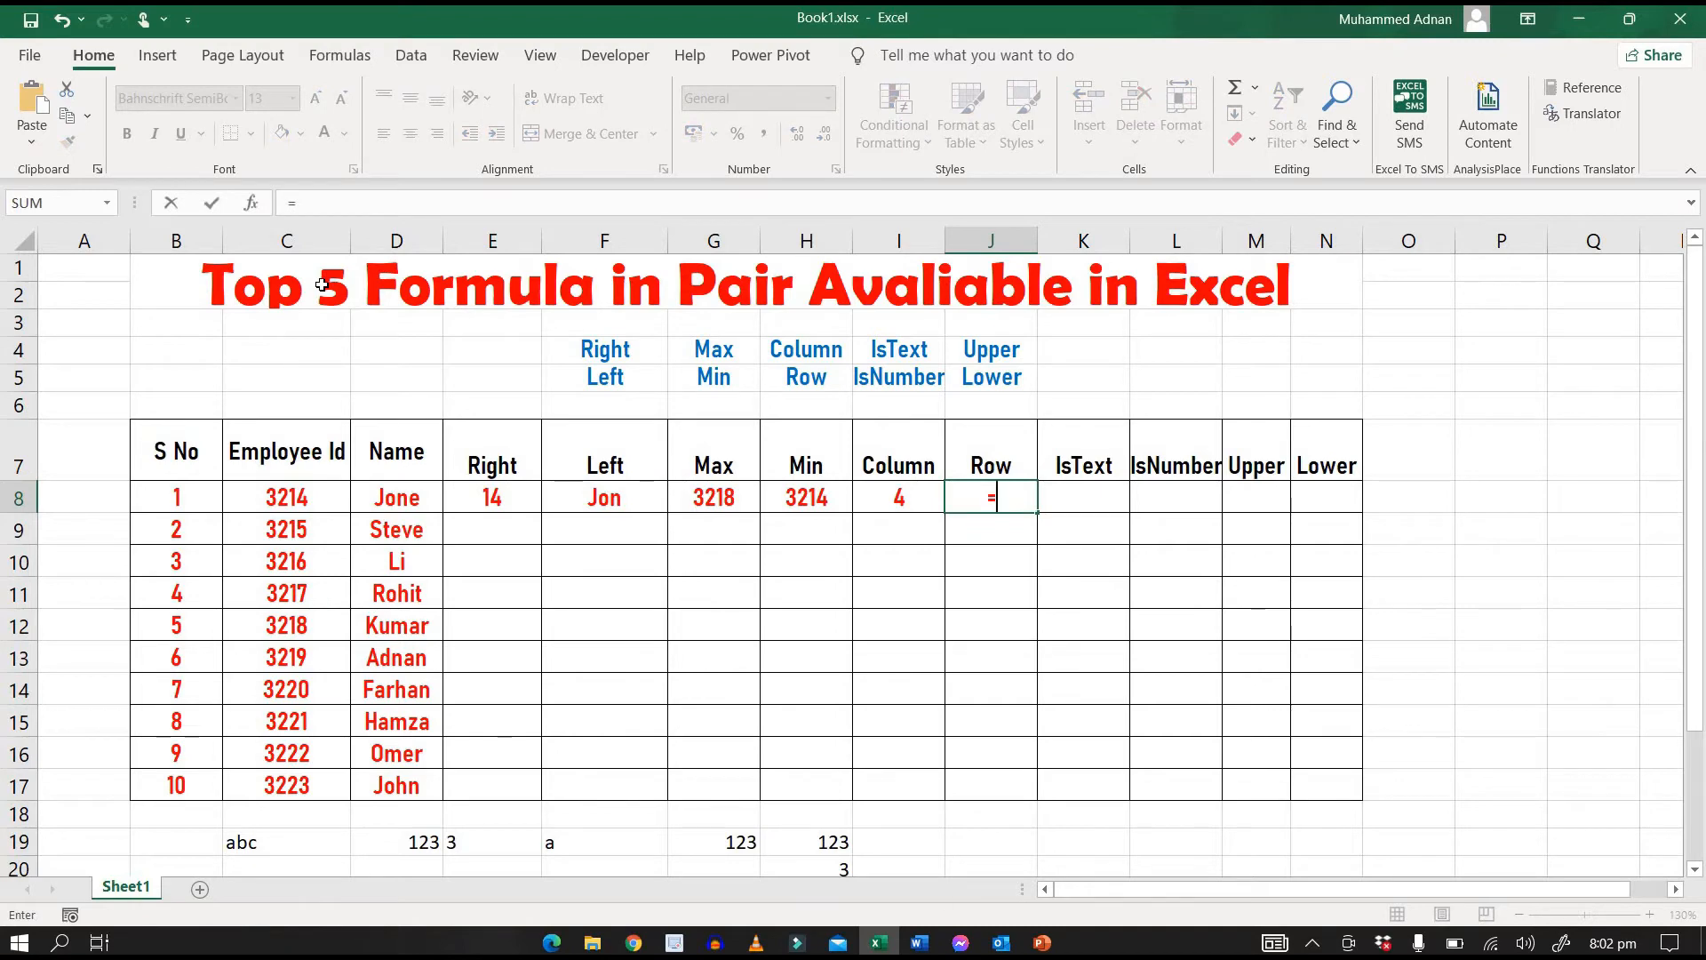
type("row(")
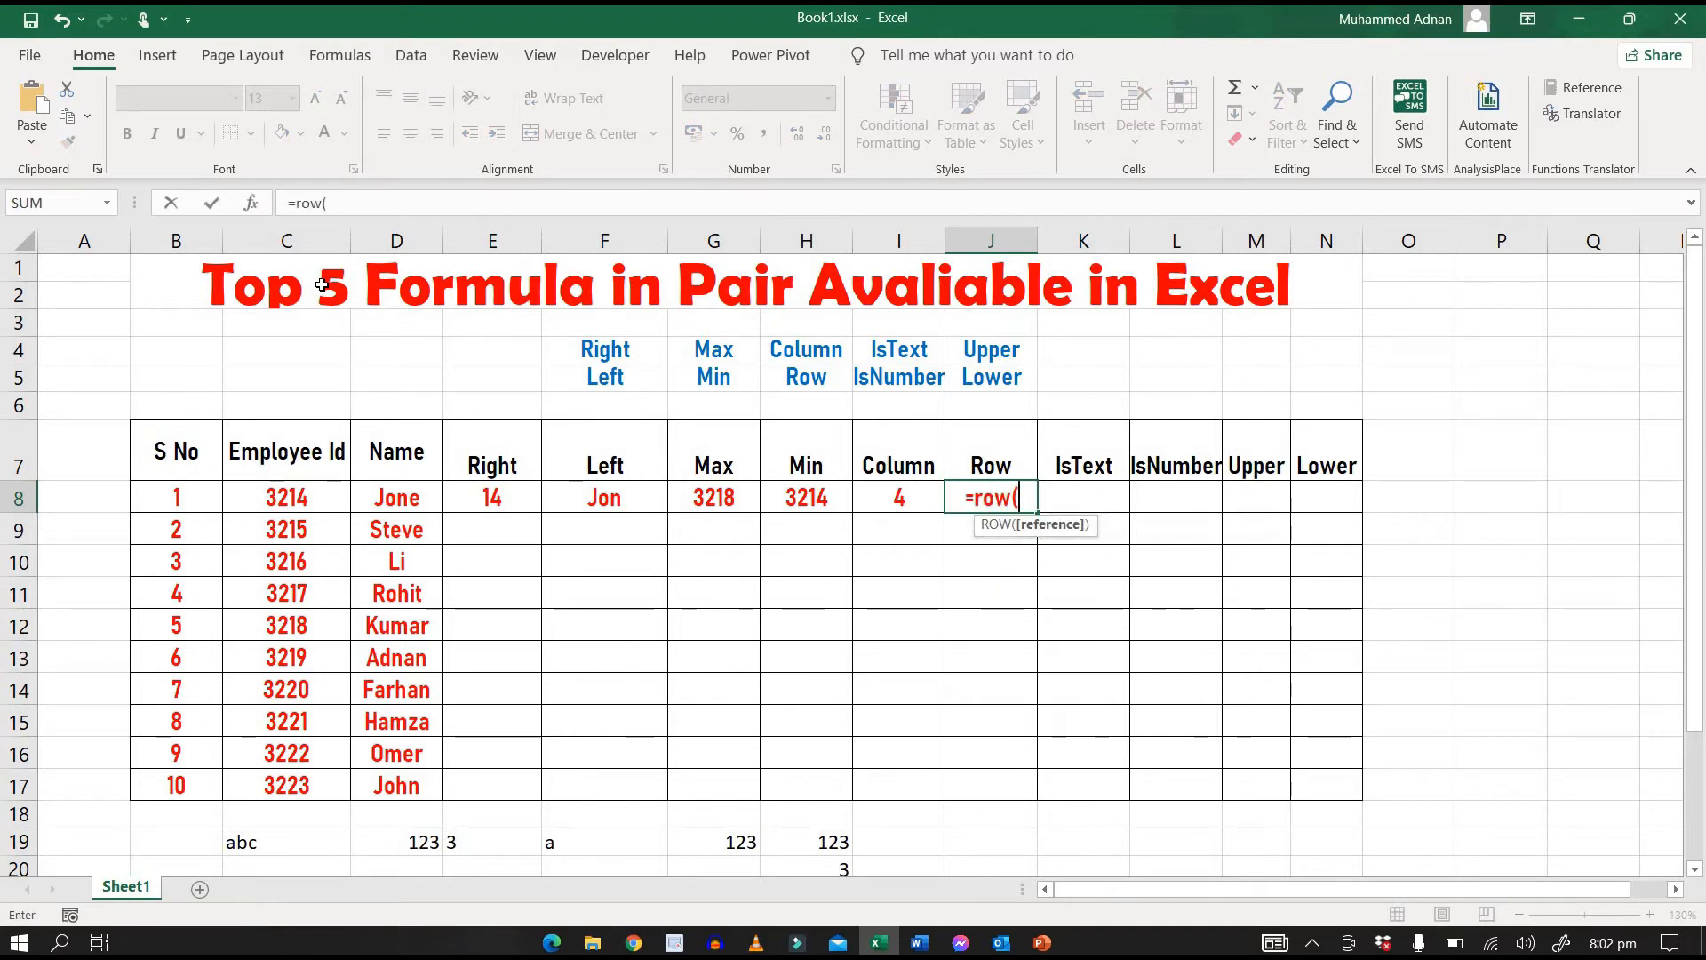
key("Left")
key("Left")
key("Left")
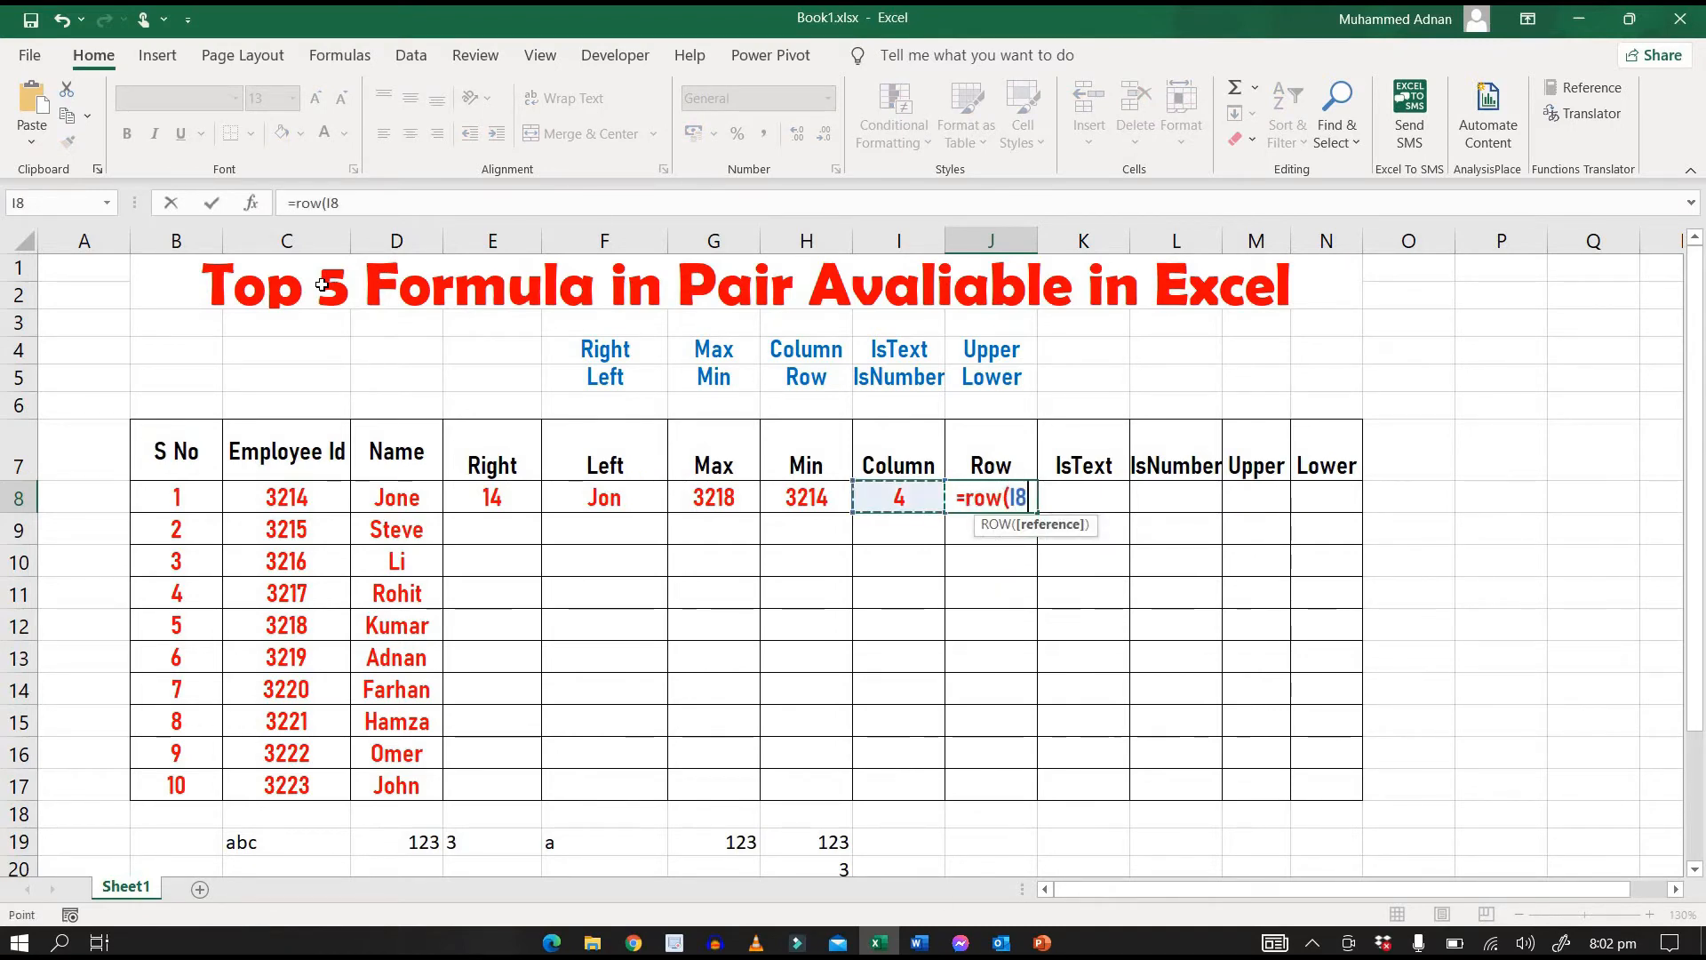
key("Left")
key("Left")
key("Left")
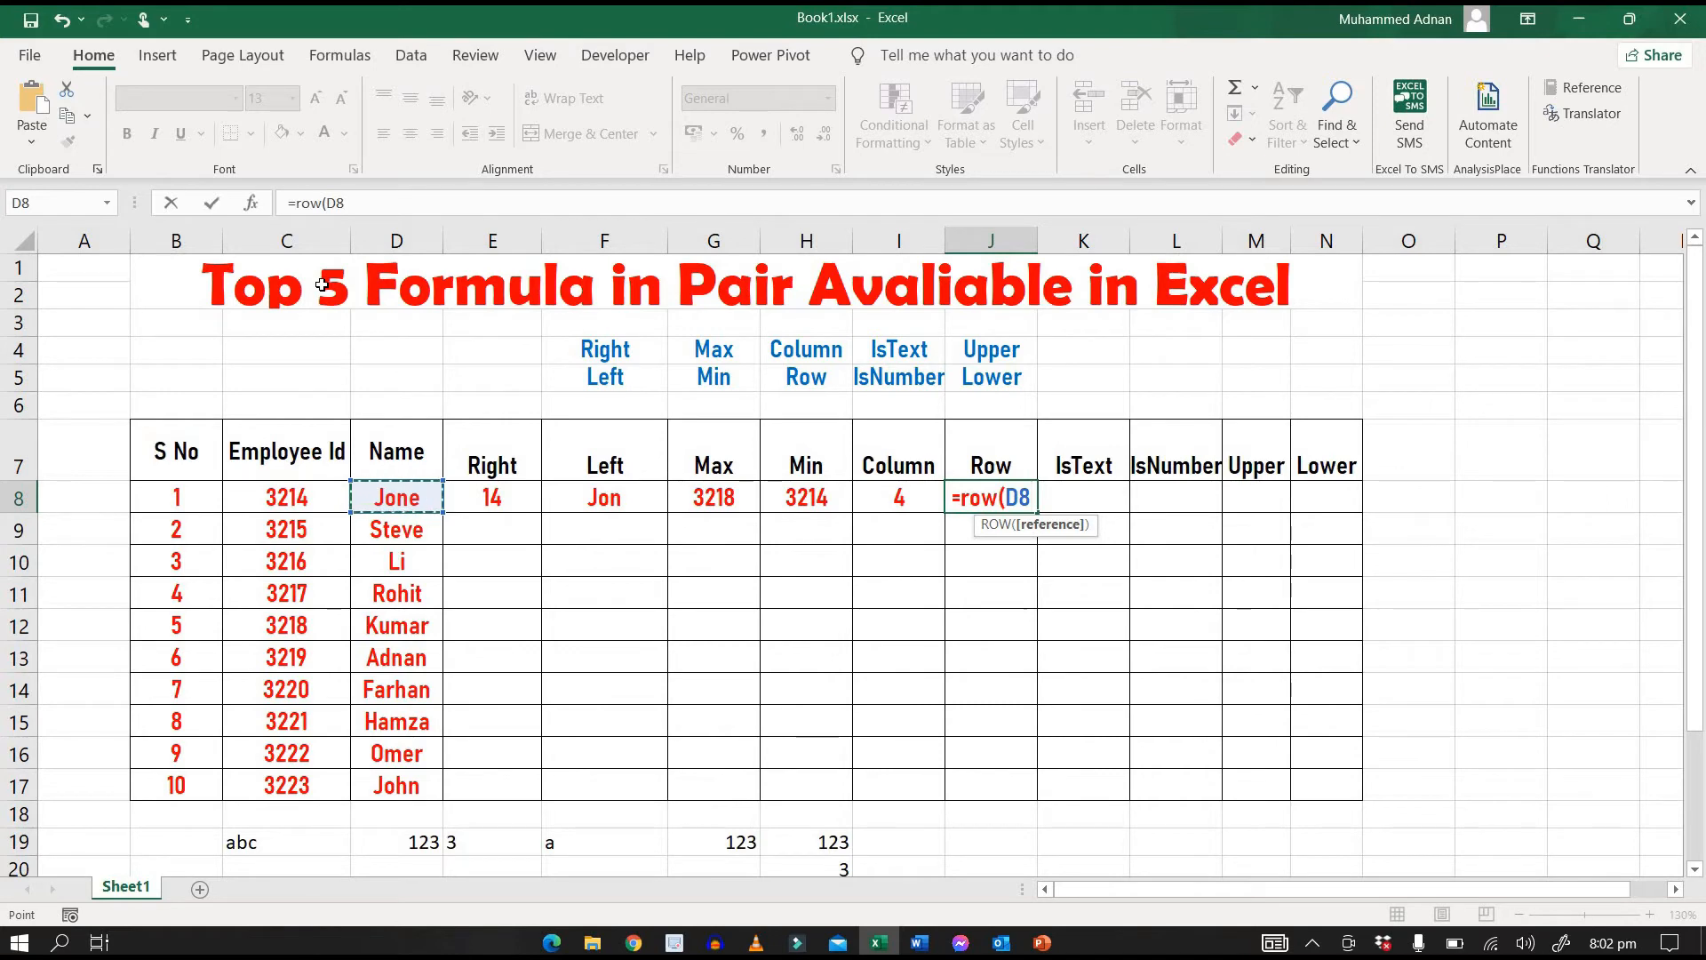
type(")")
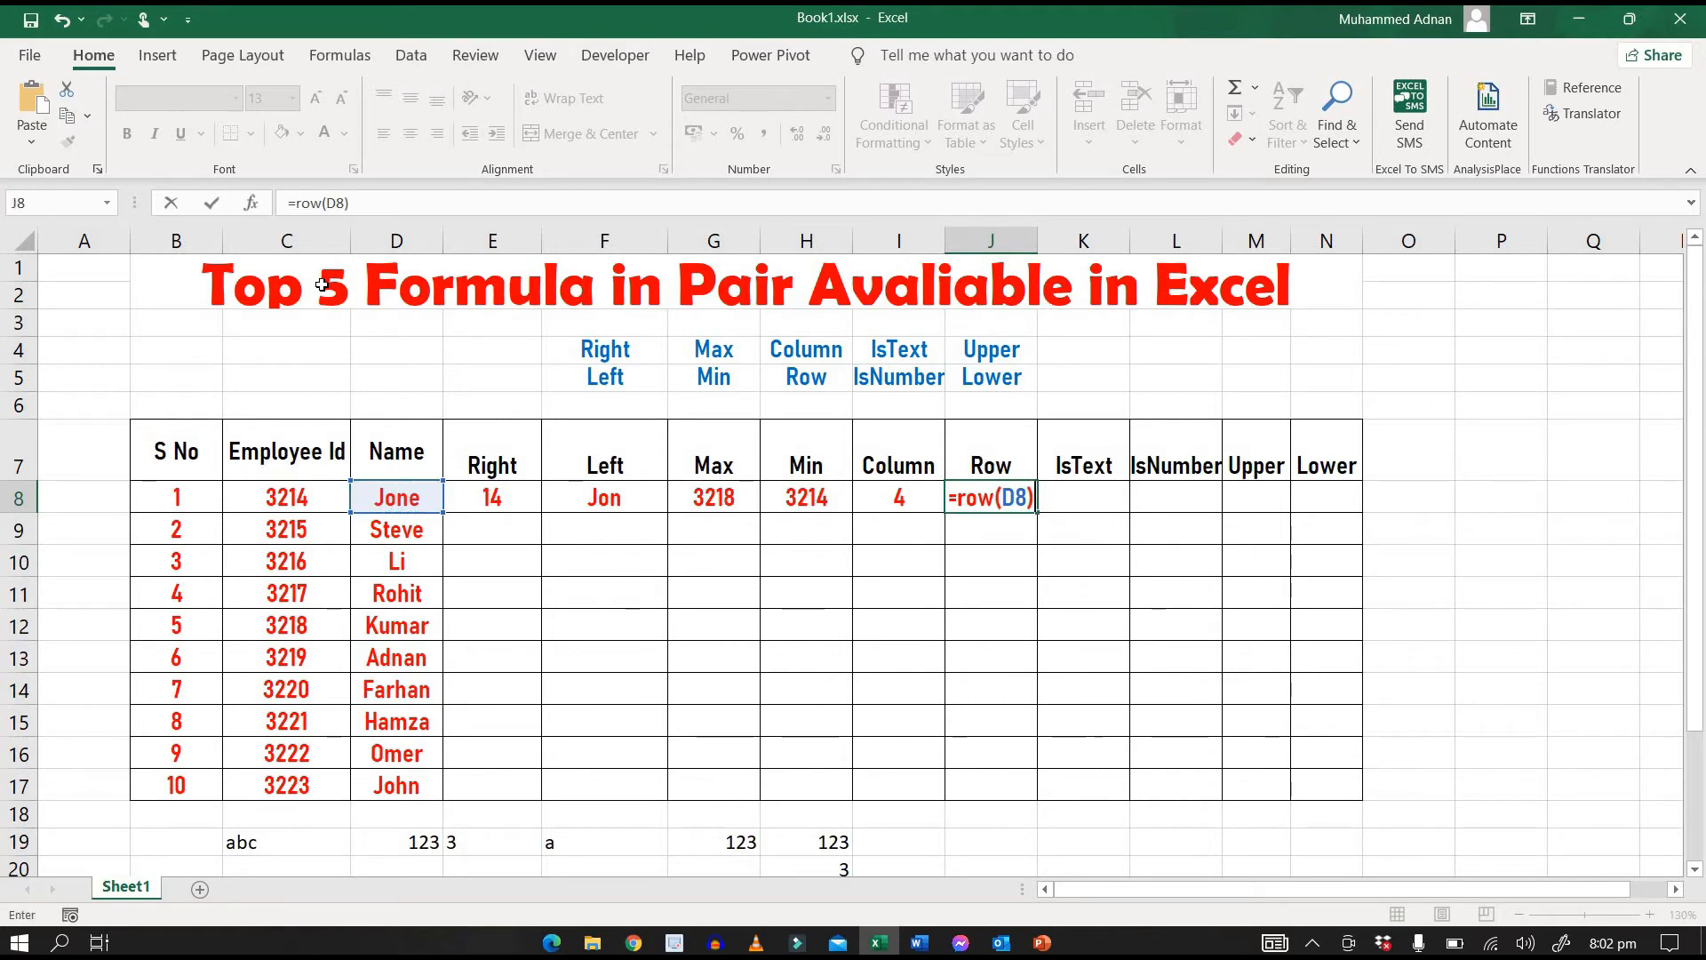
key("Return")
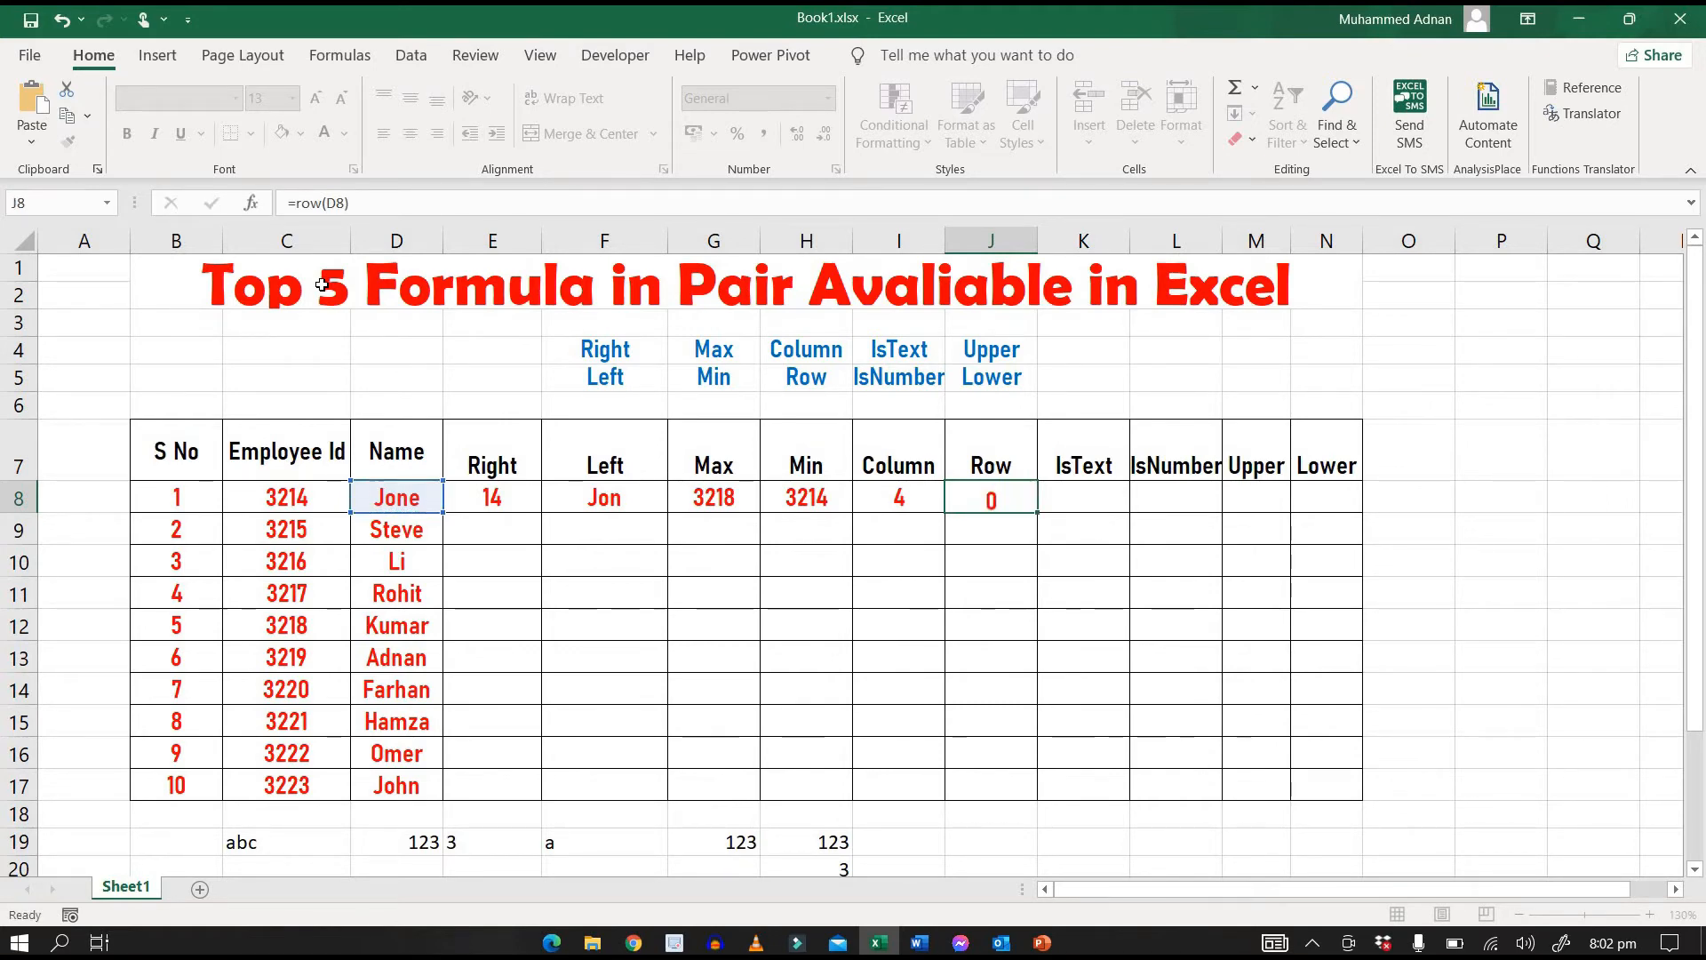
key("Up")
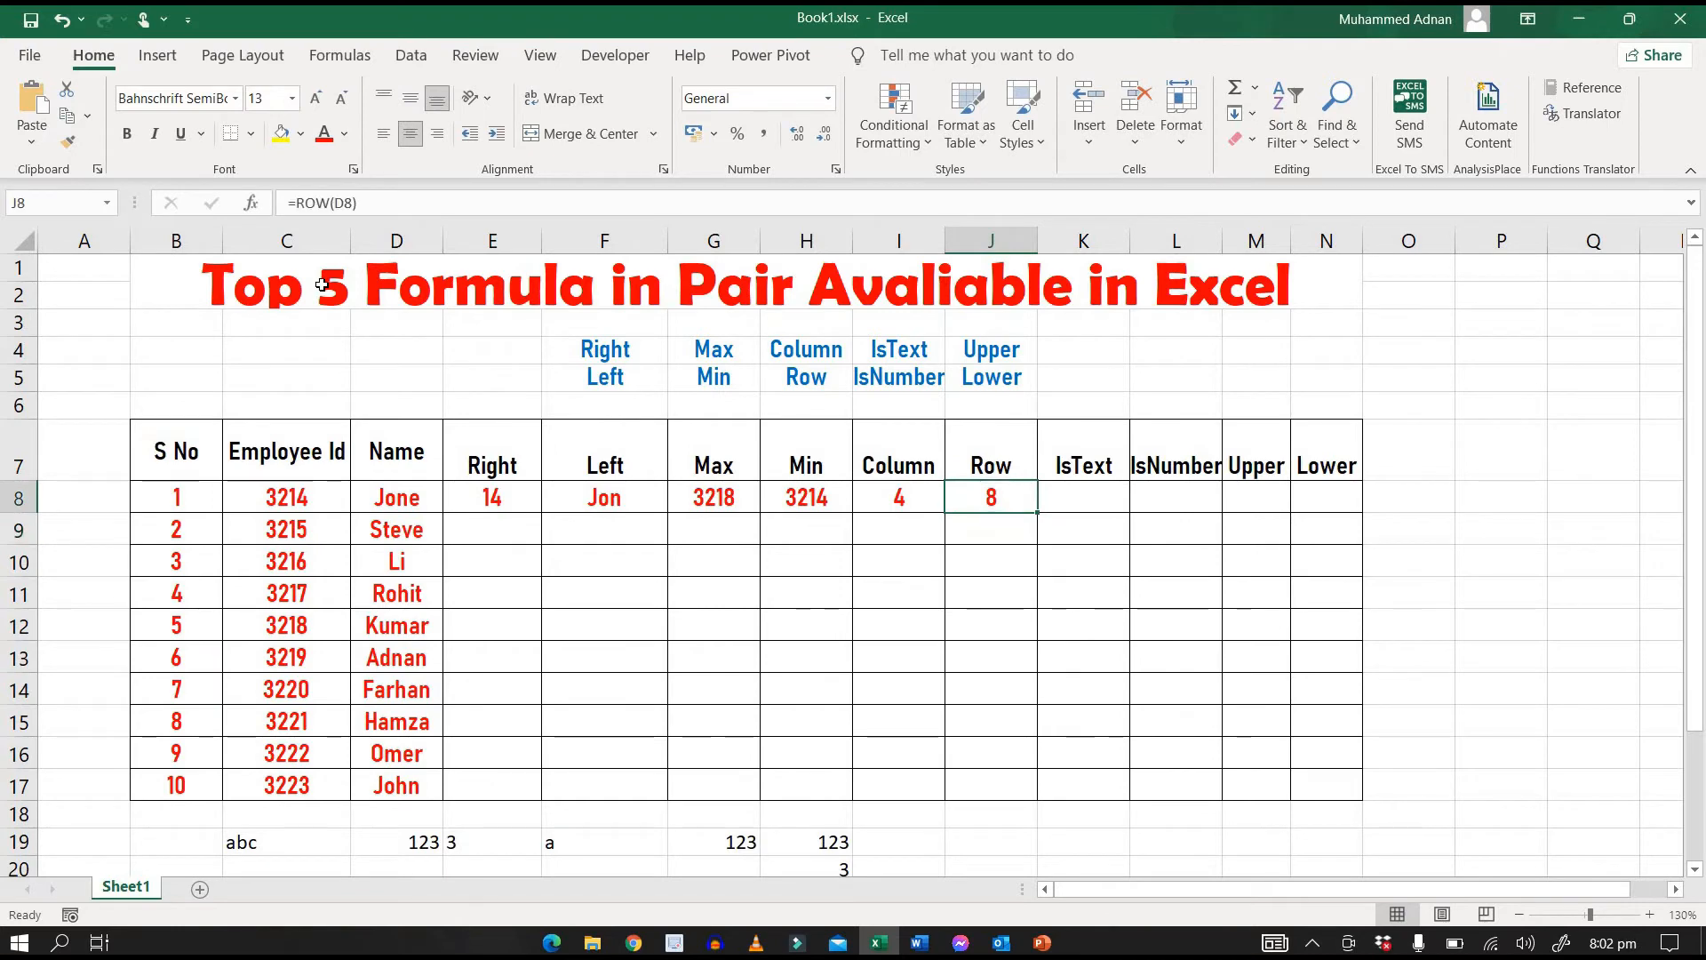
Enter the formula =ISTEXT(C8) in the IsText cell K8 to test the first employee ID.
key("Right")
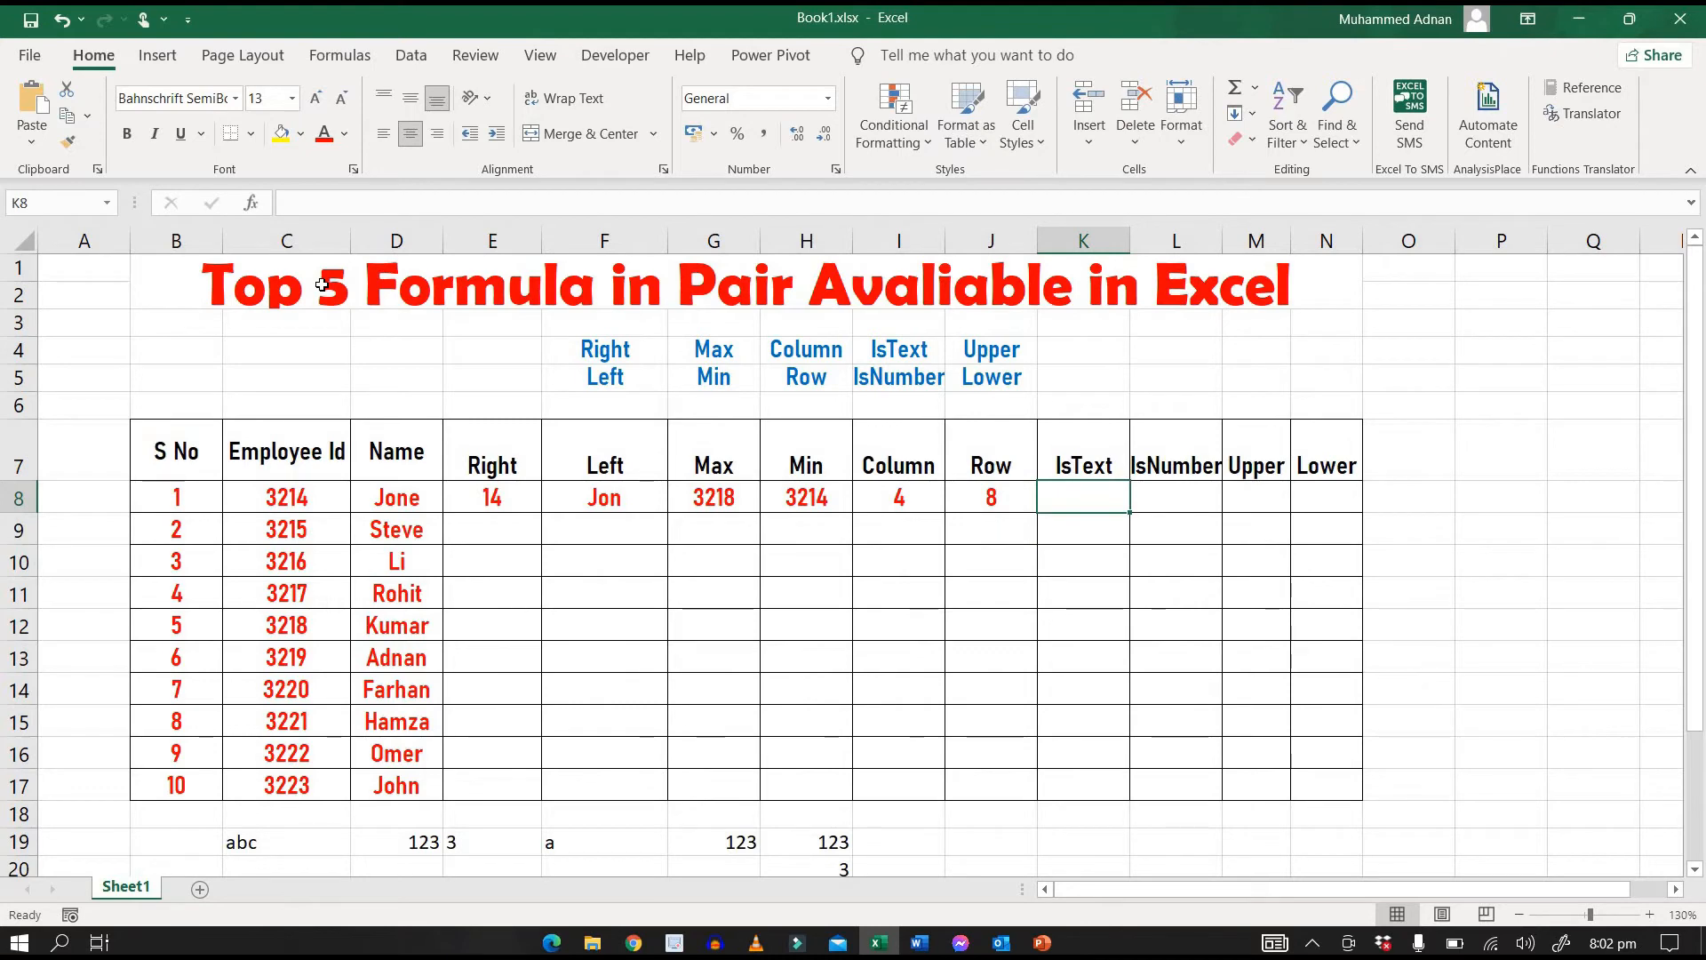
type("=")
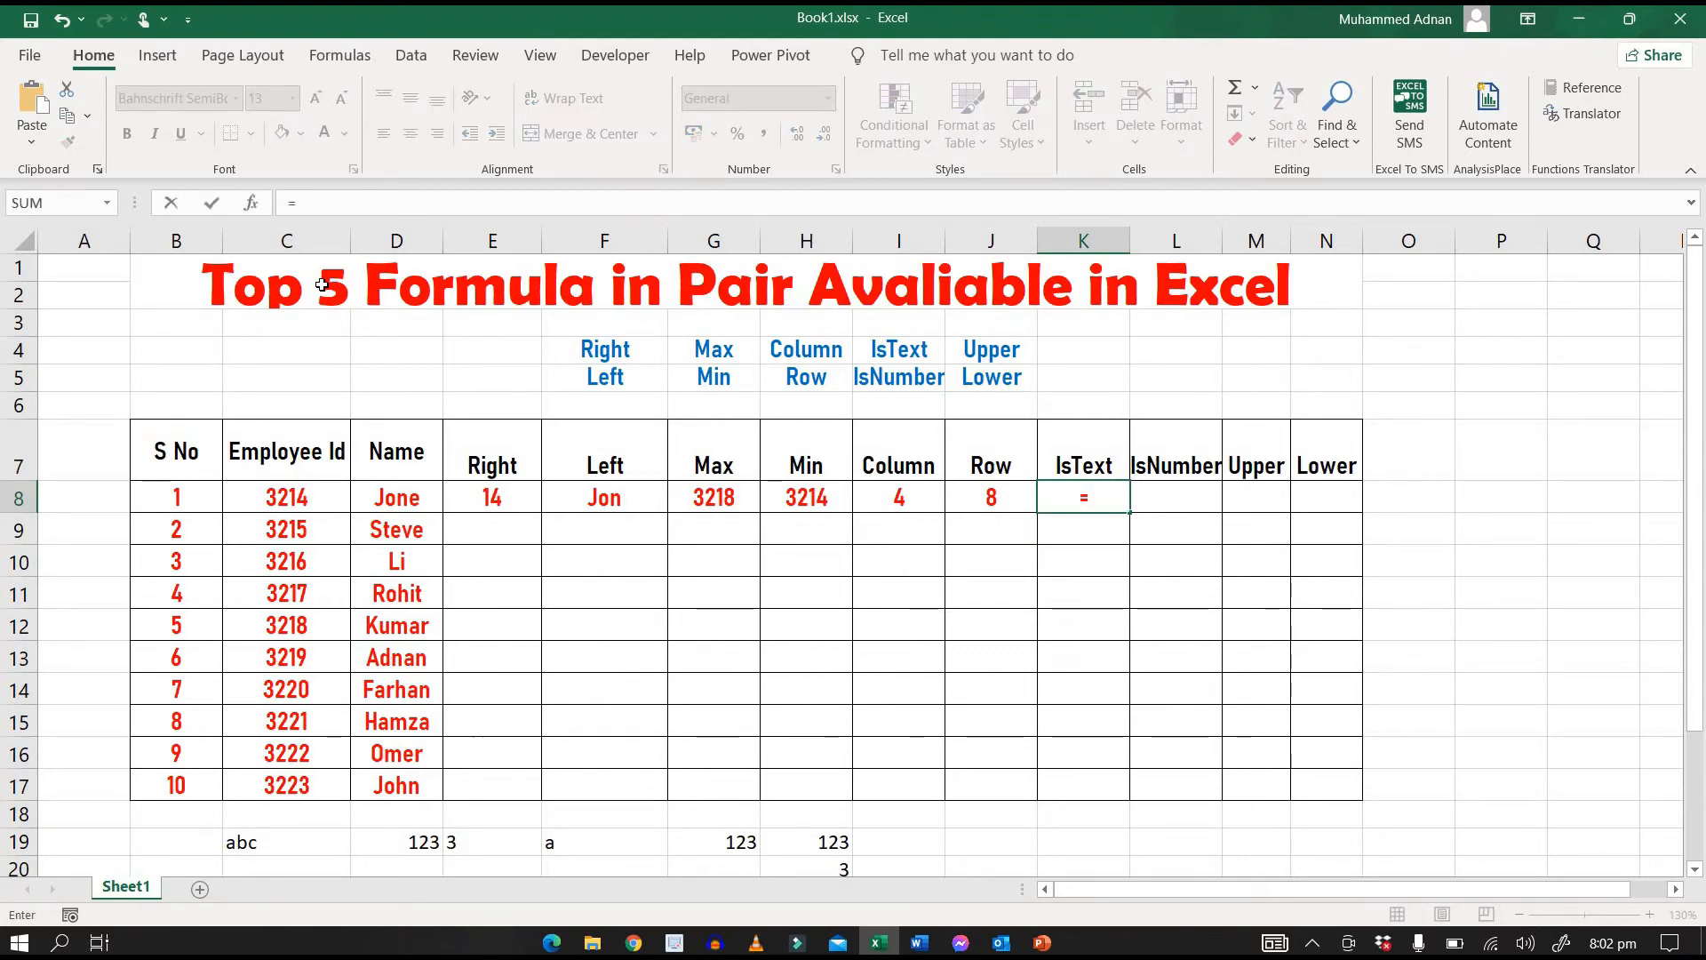
type("iste")
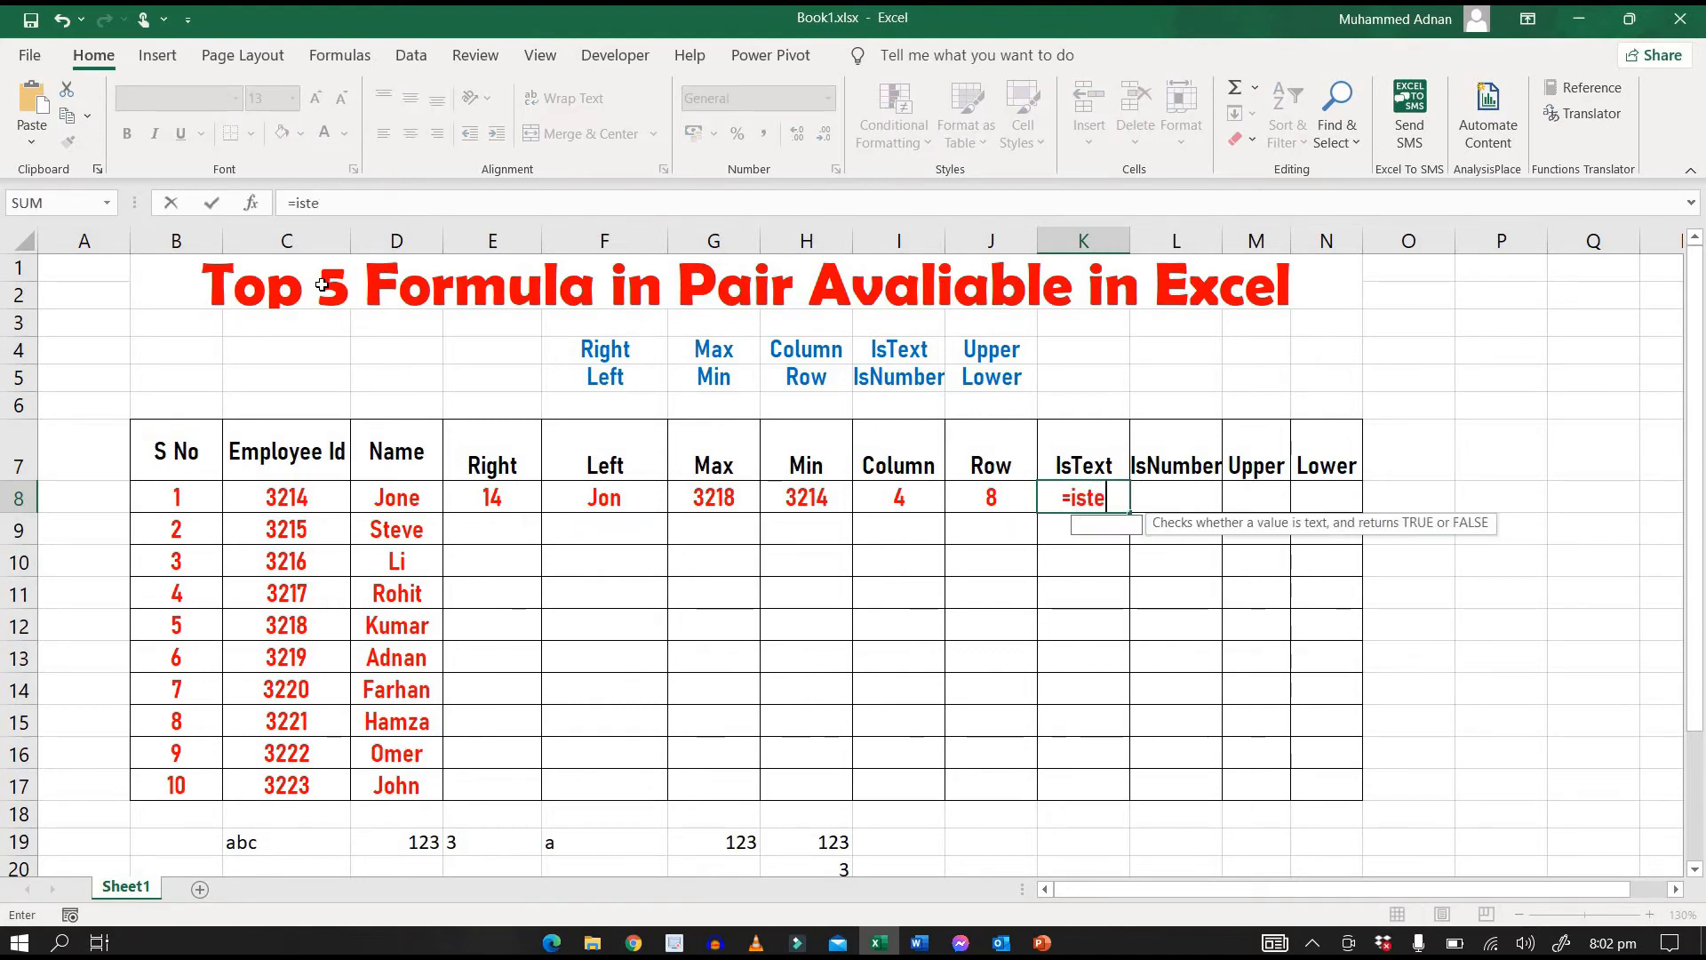
type("xt(")
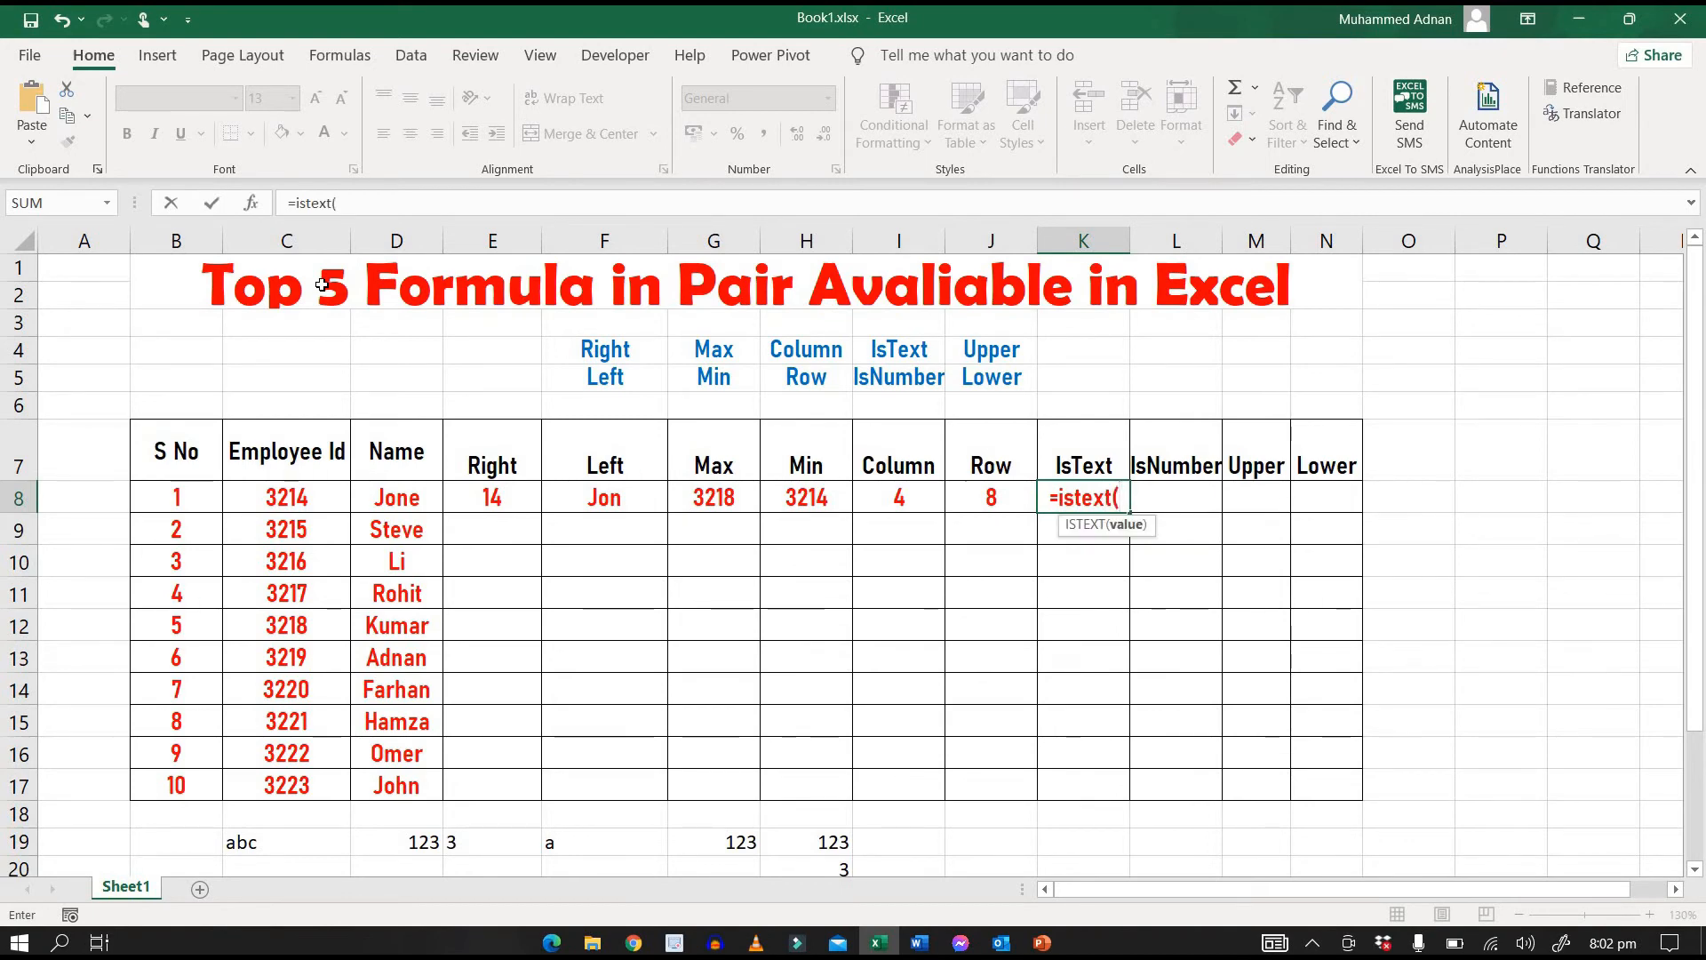
key("Left")
key("Left")
key("Left")
key("Left")
key("Left")
key("Left")
key("Left")
key("Left")
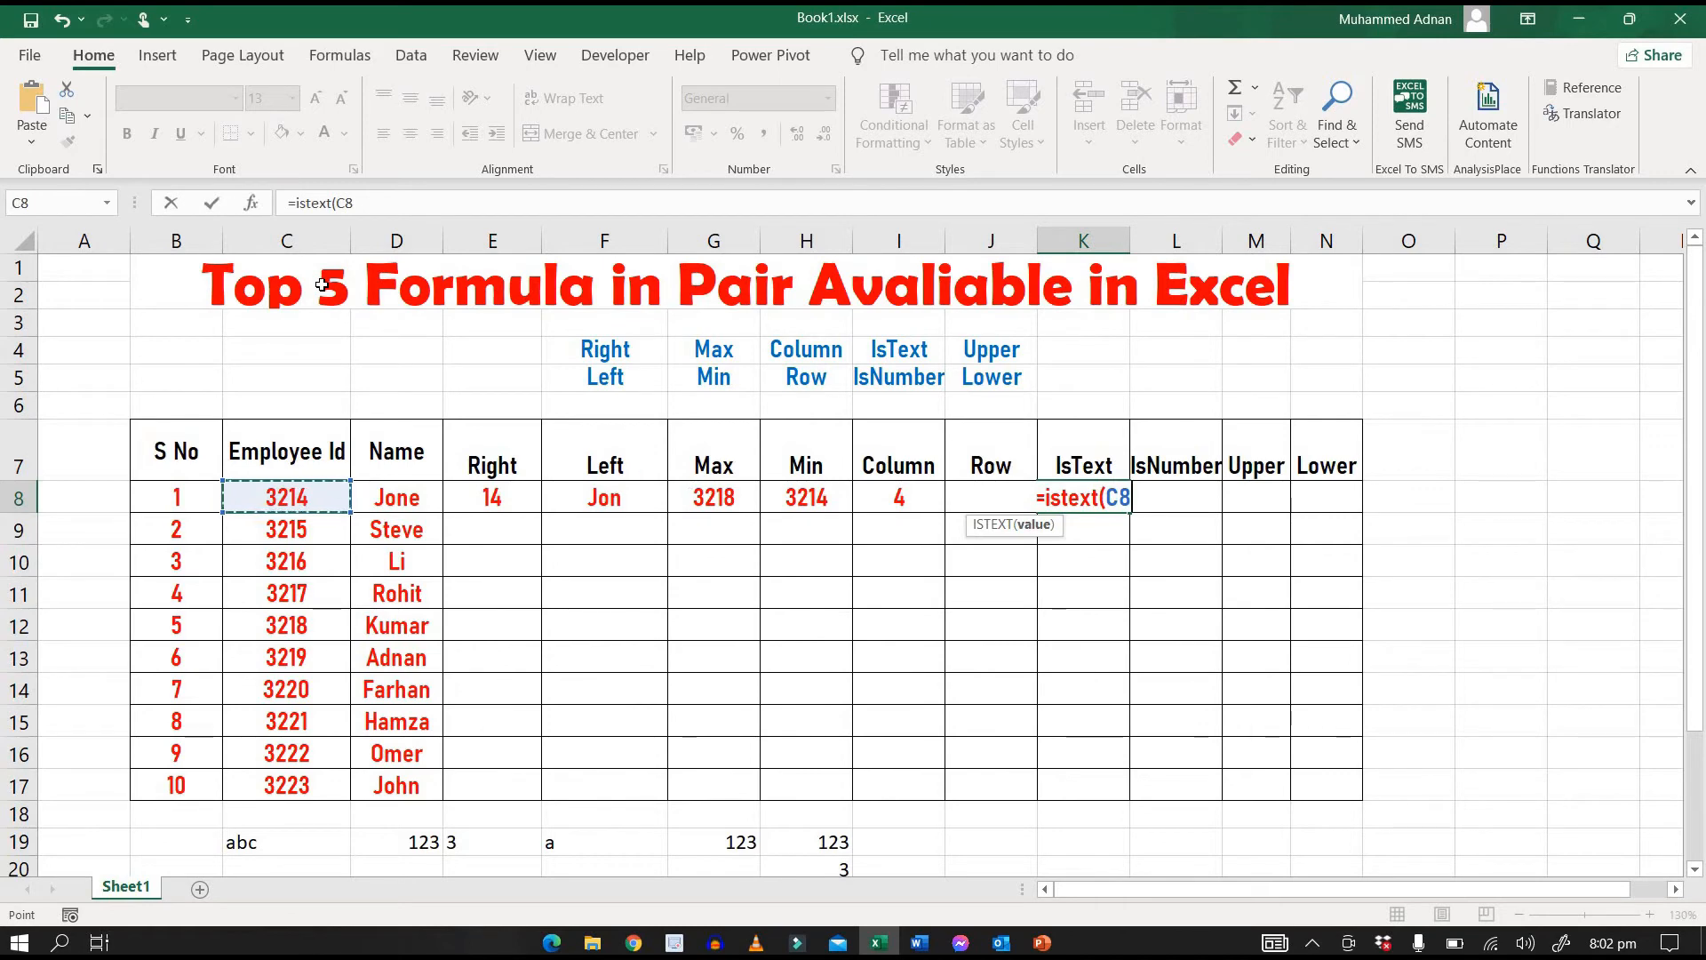
type(")")
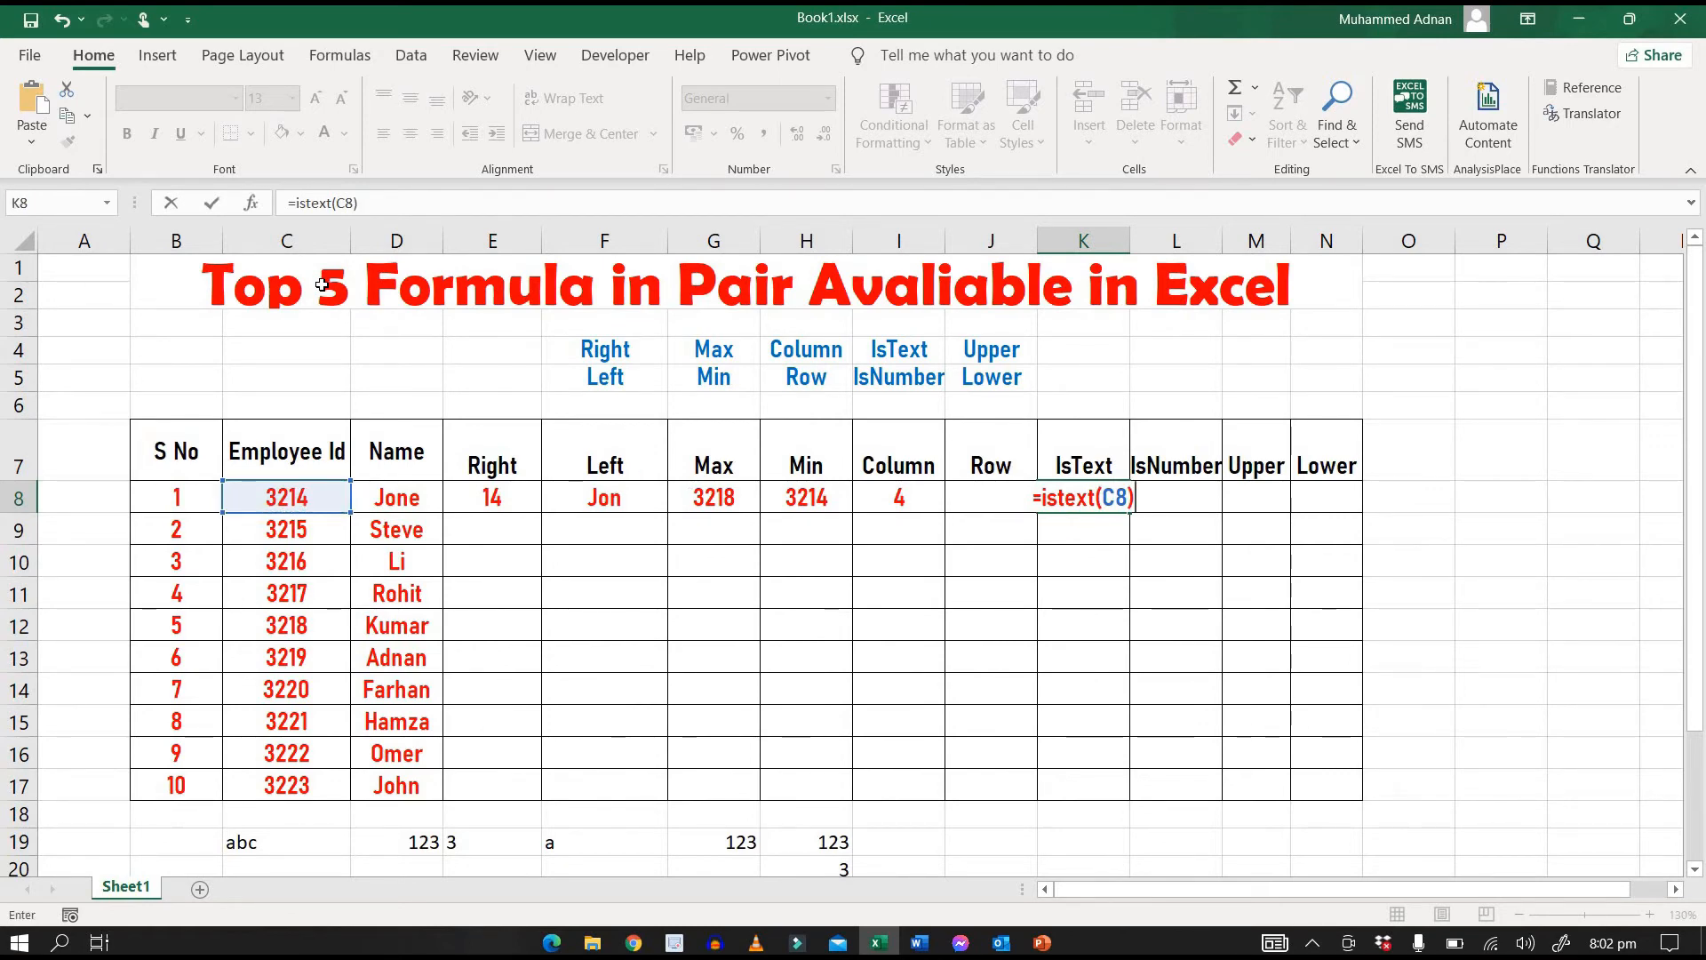
key("Return")
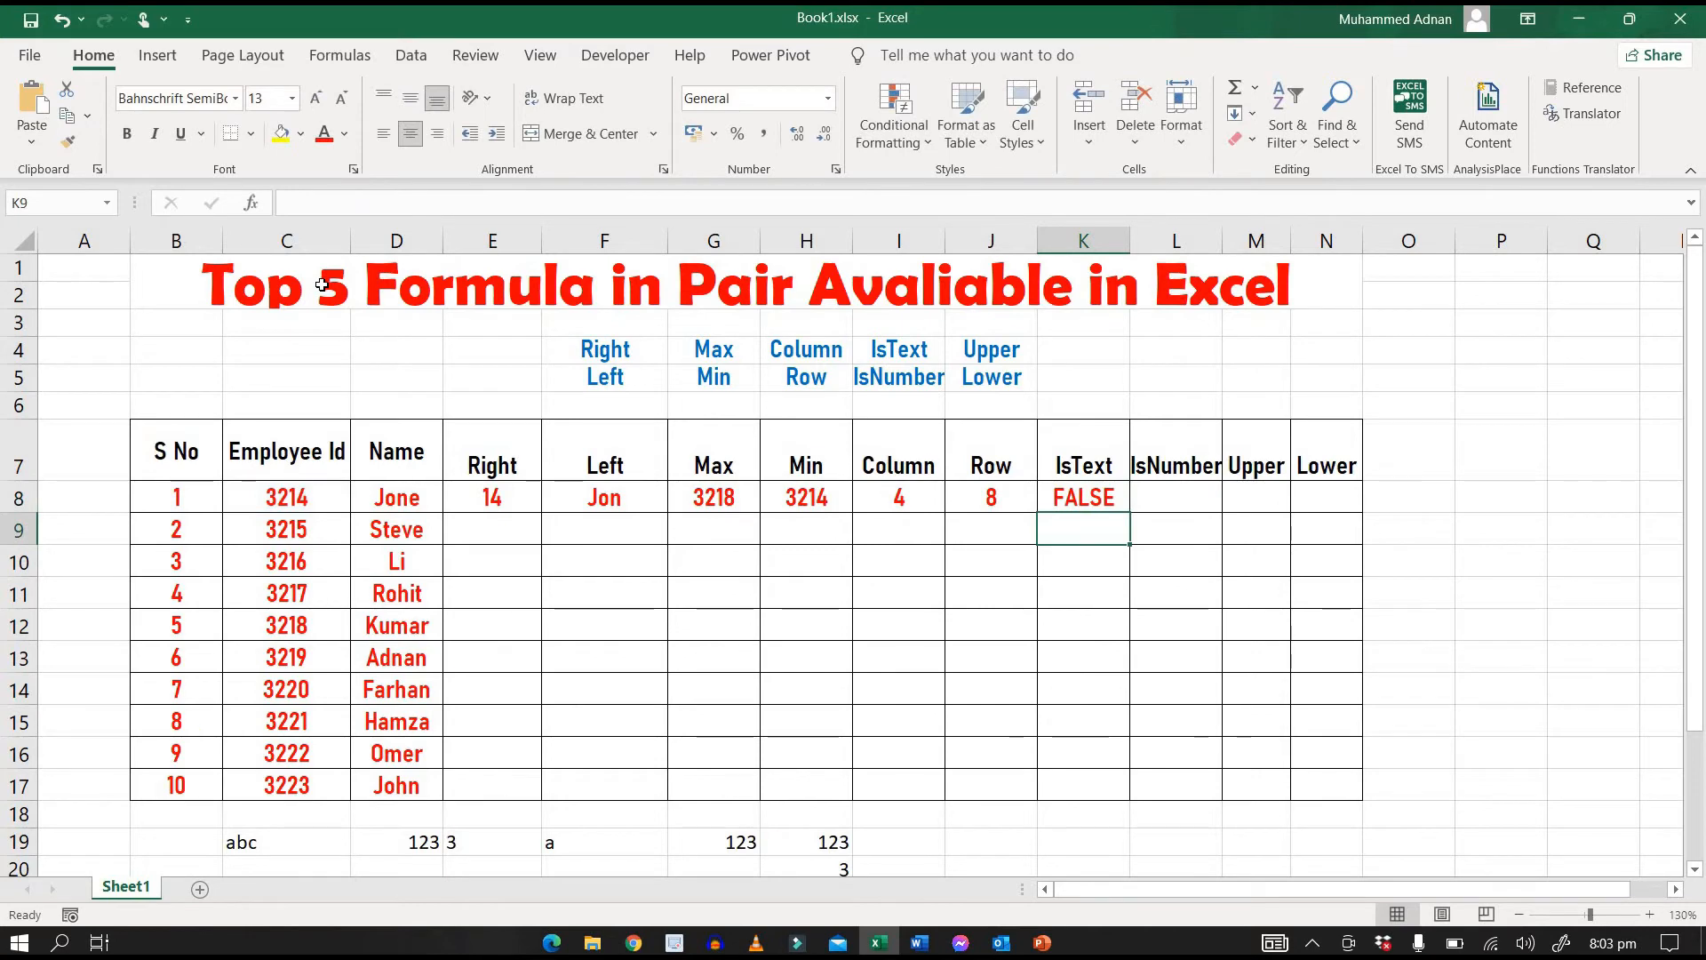
Enter the formula =ISTEXT(D9) in the IsText cell K9 to test the second employee's name.
type("=")
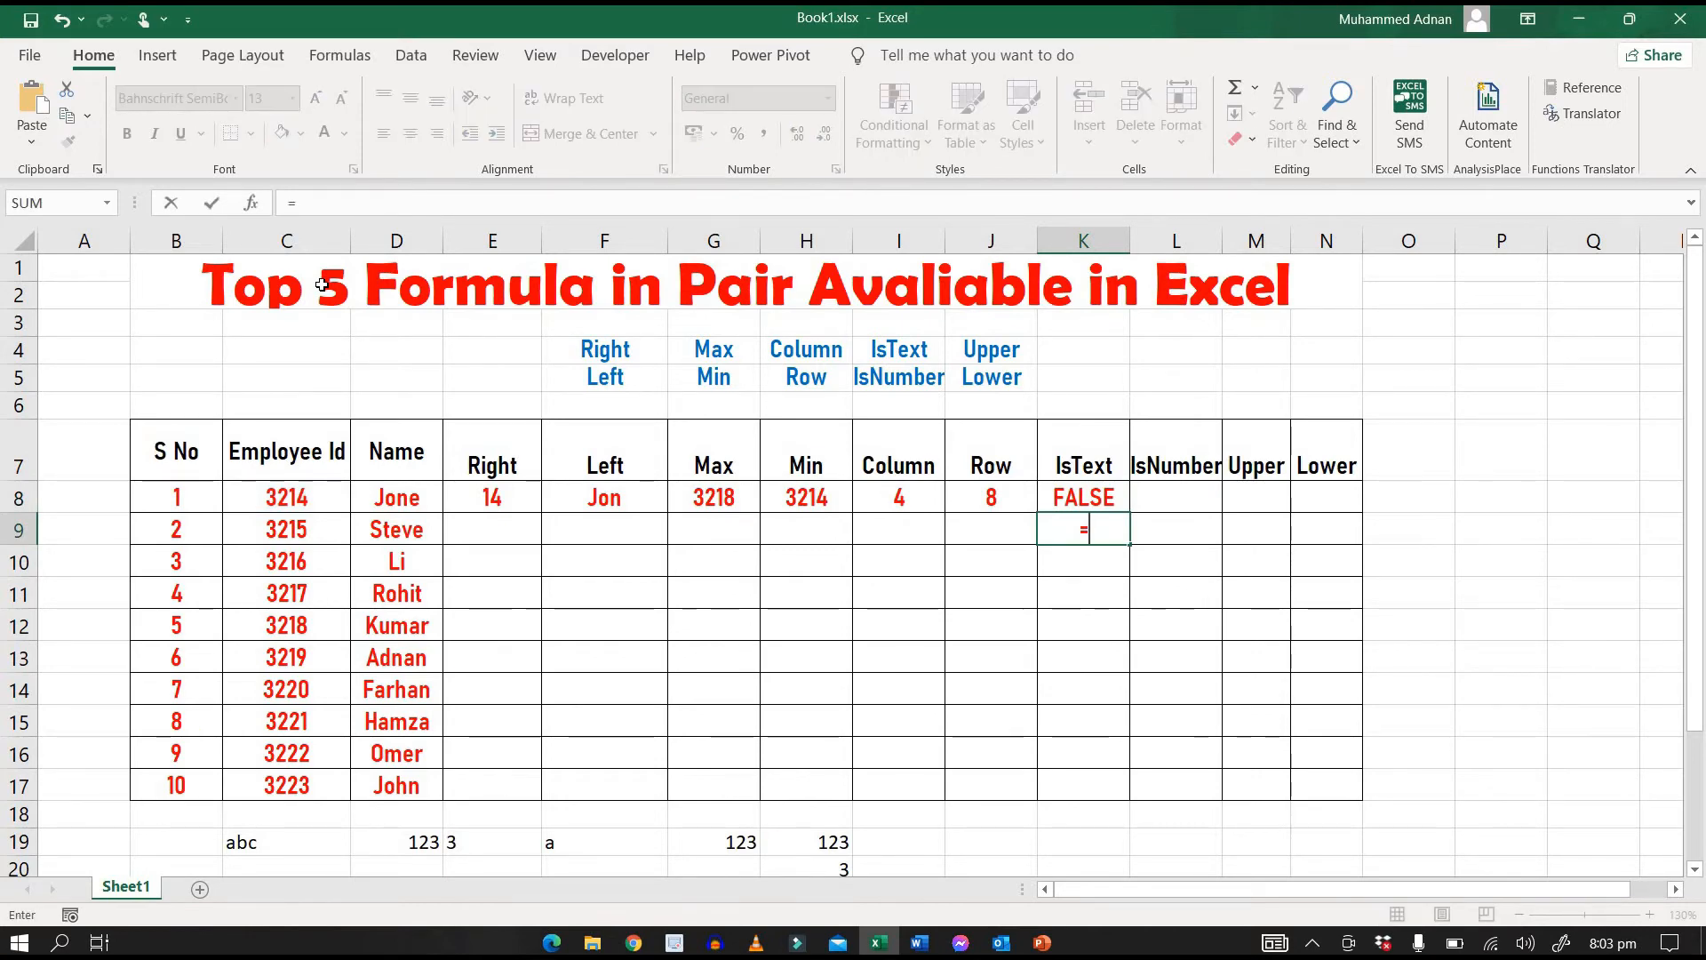
type("istext")
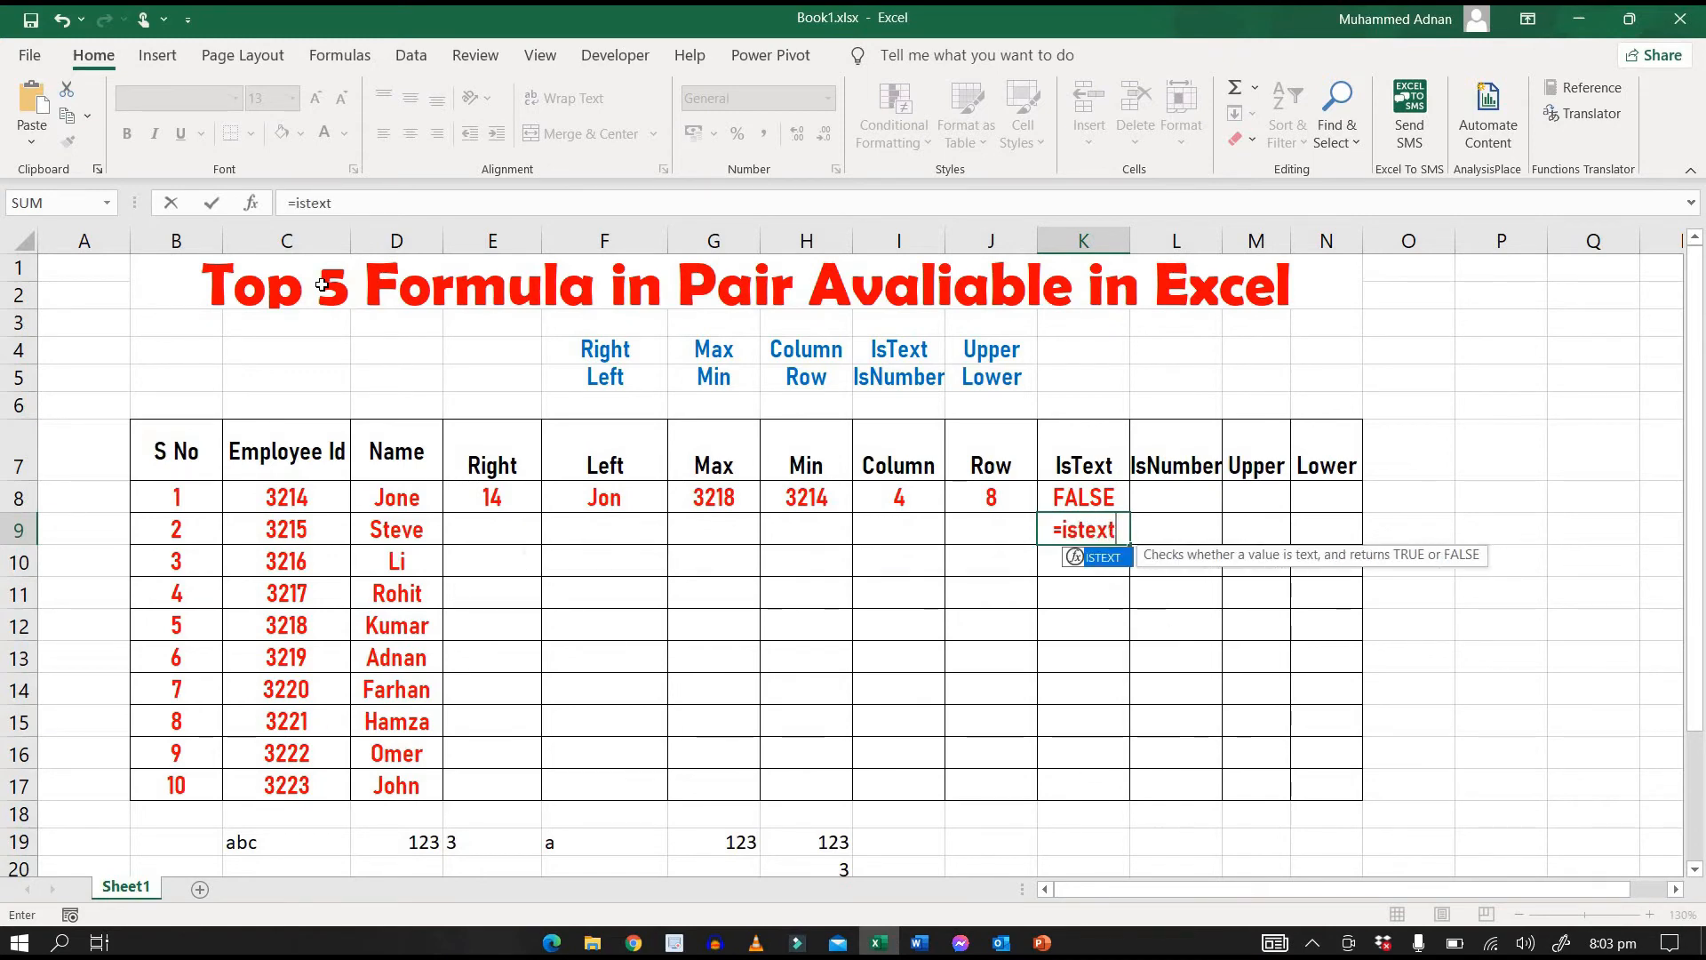
type("(")
key("Left")
key("Left")
key("Left")
key("Left")
key("Left")
key("Left")
key("Left")
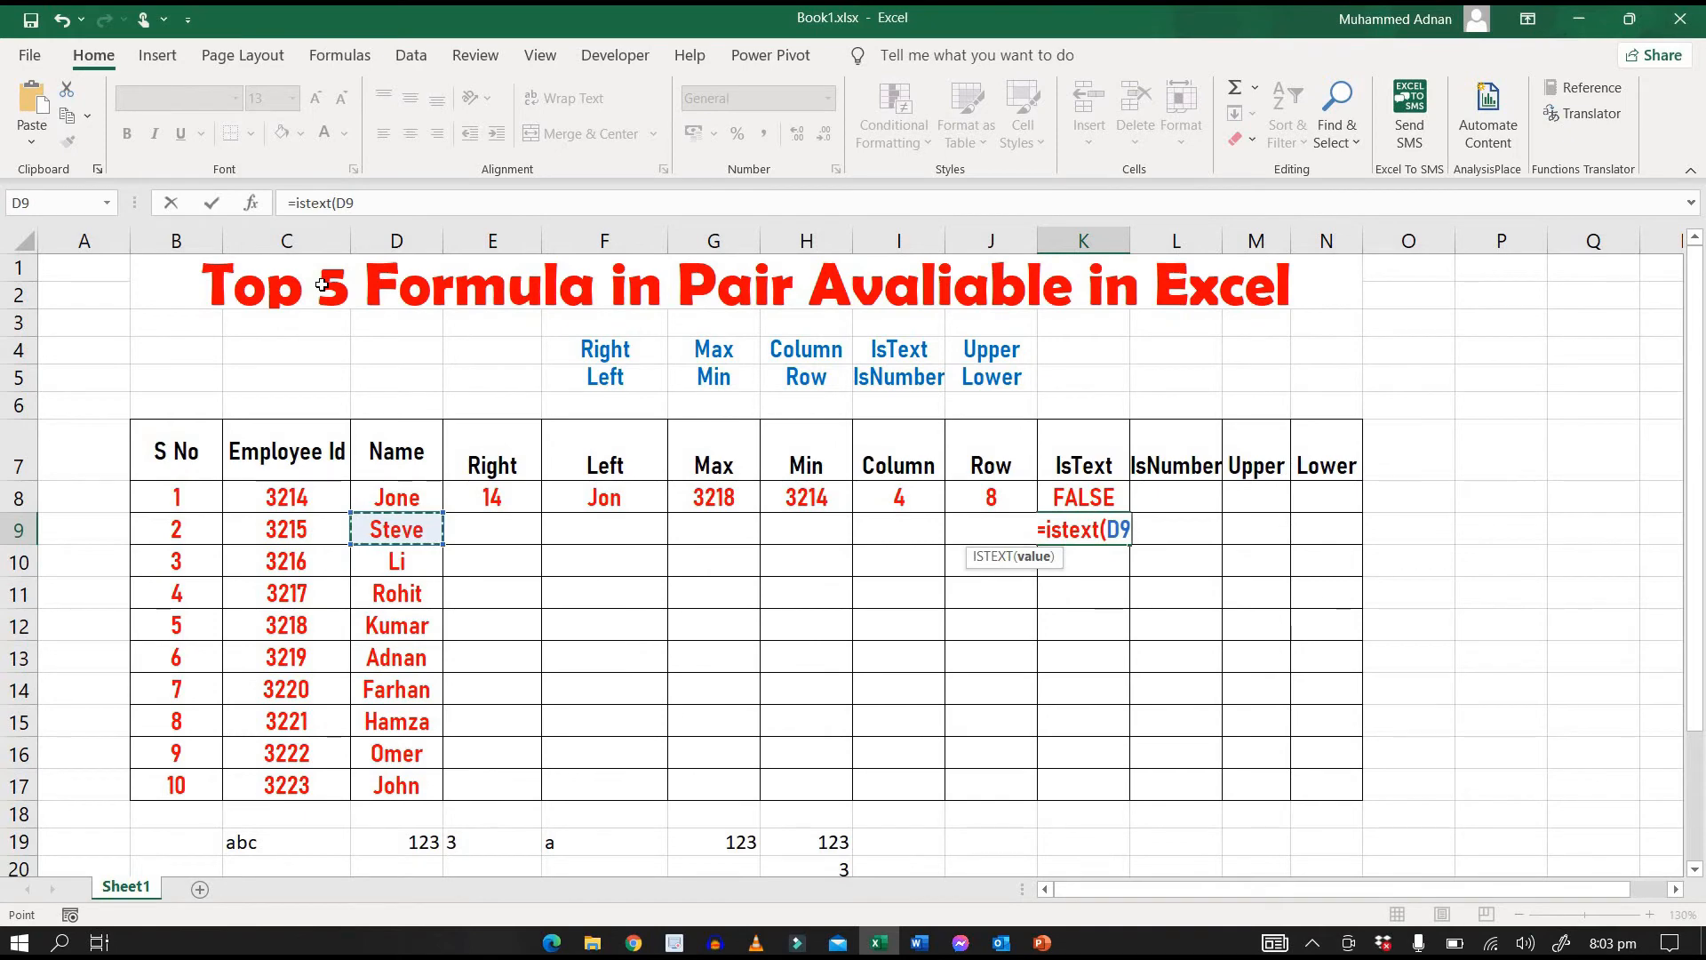
type(")")
key("Return")
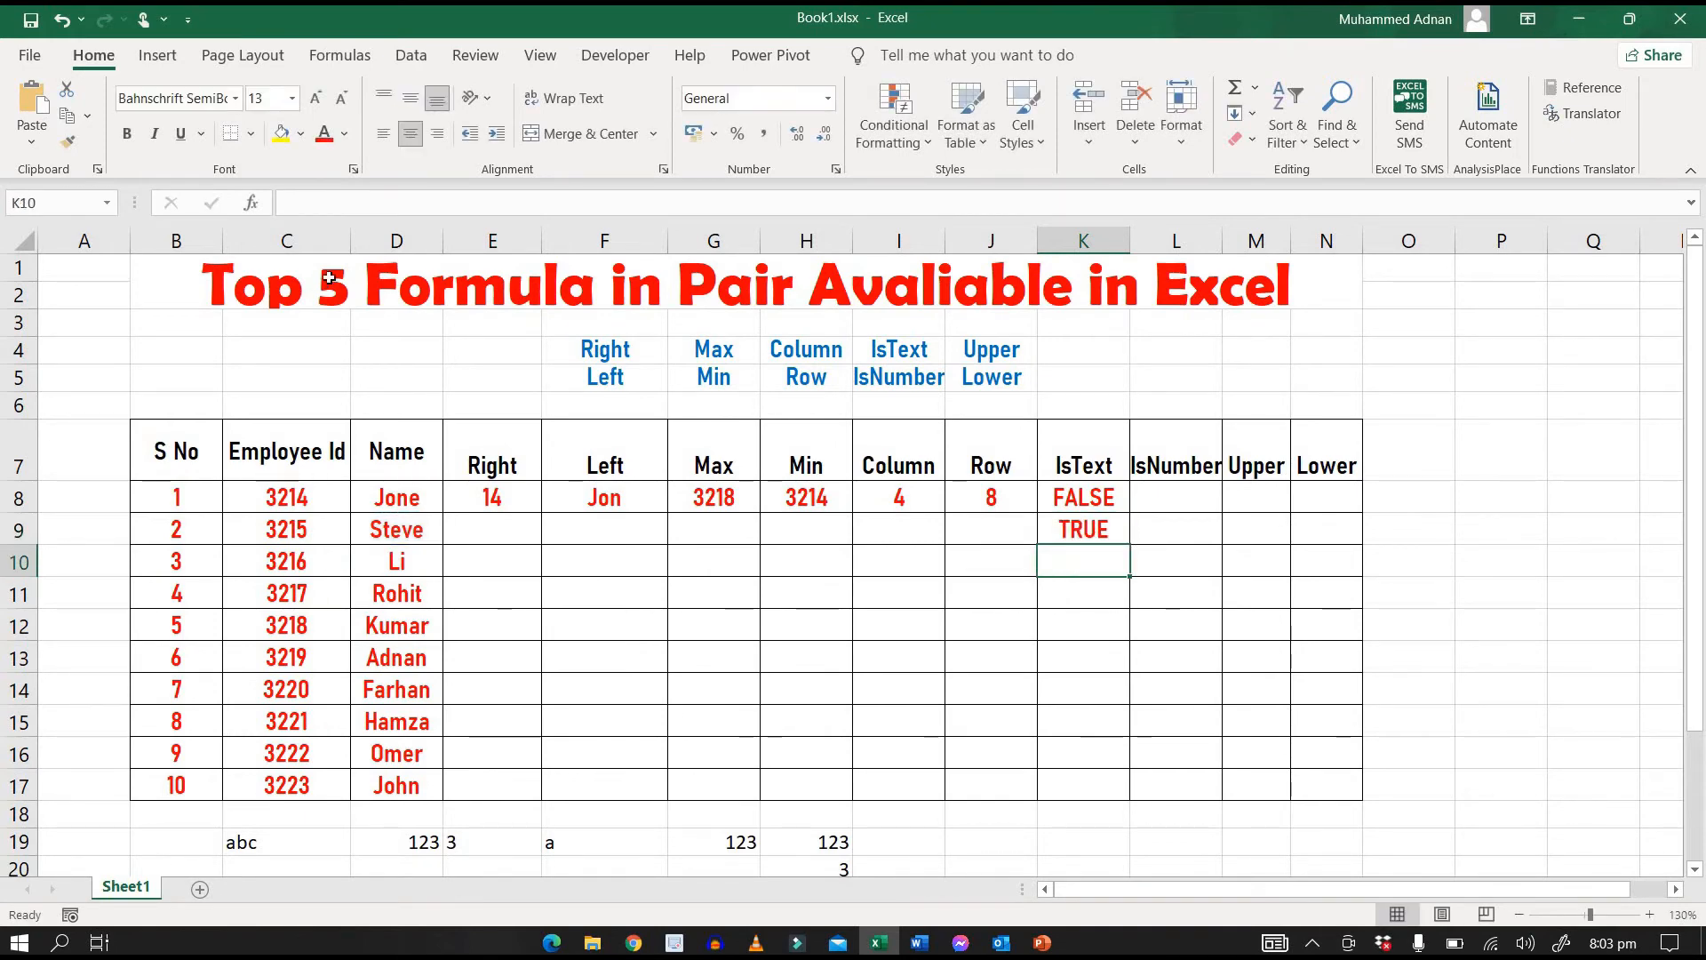
Copy the two IsText results in K8:K9 and paste them as values into the IsNumber cells L8:L9.
left_click(1149, 503)
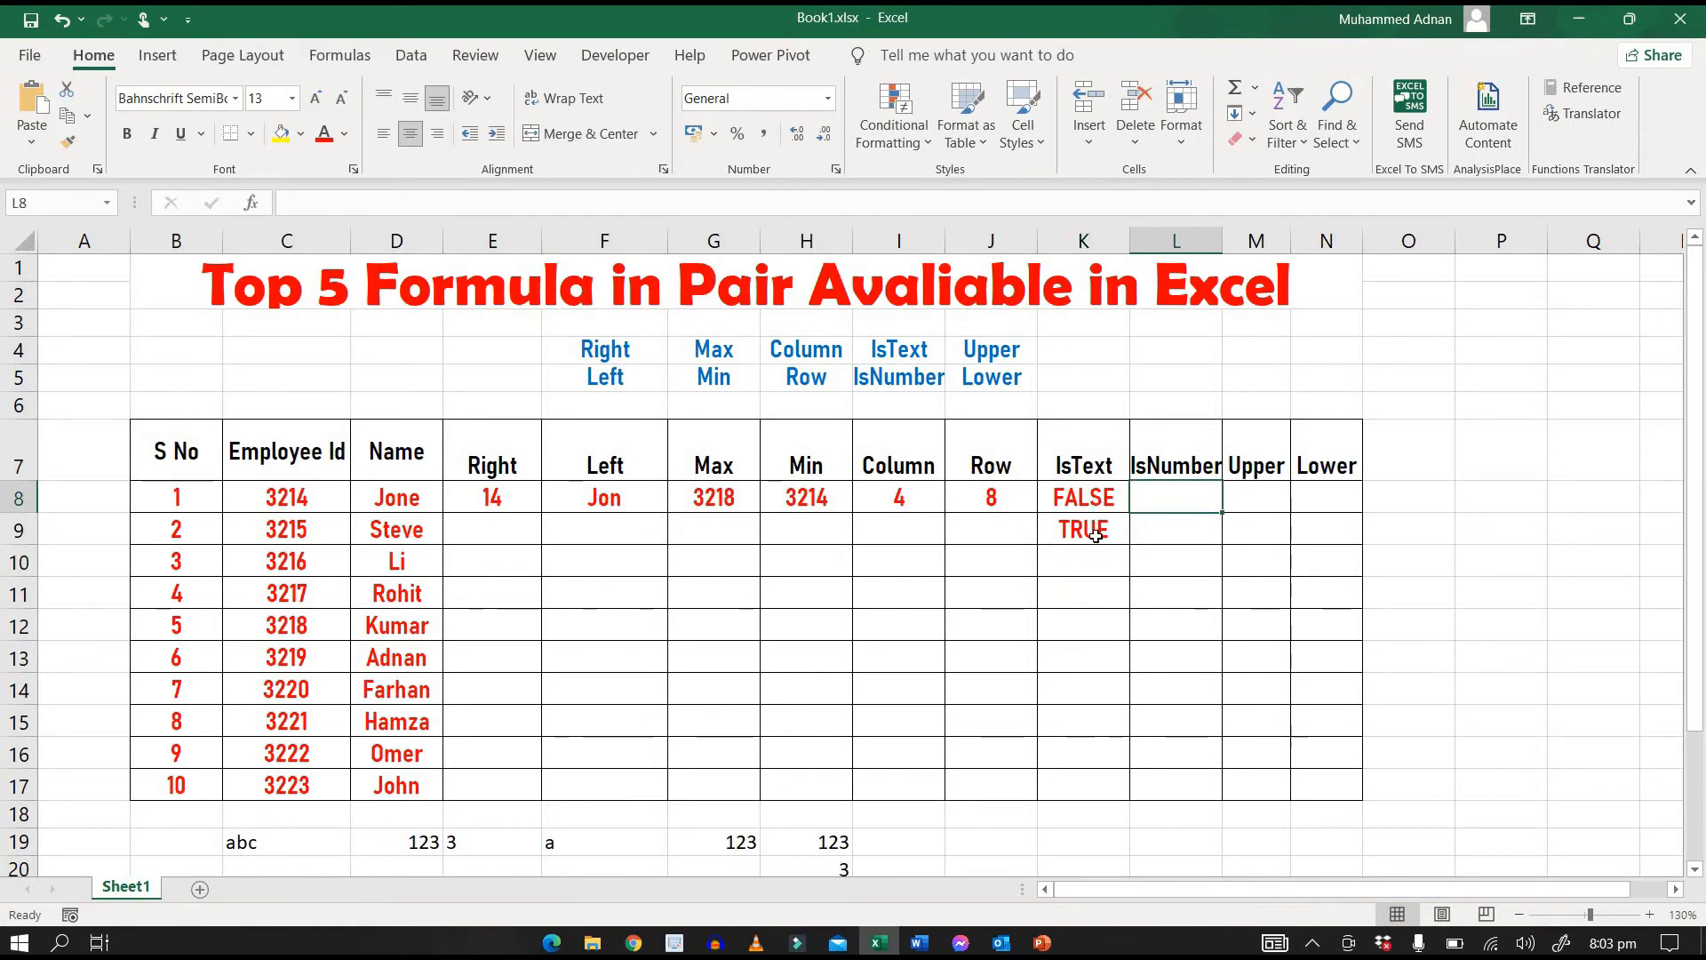
left_click_drag(1097, 505, 1096, 531)
key("ctrl+c")
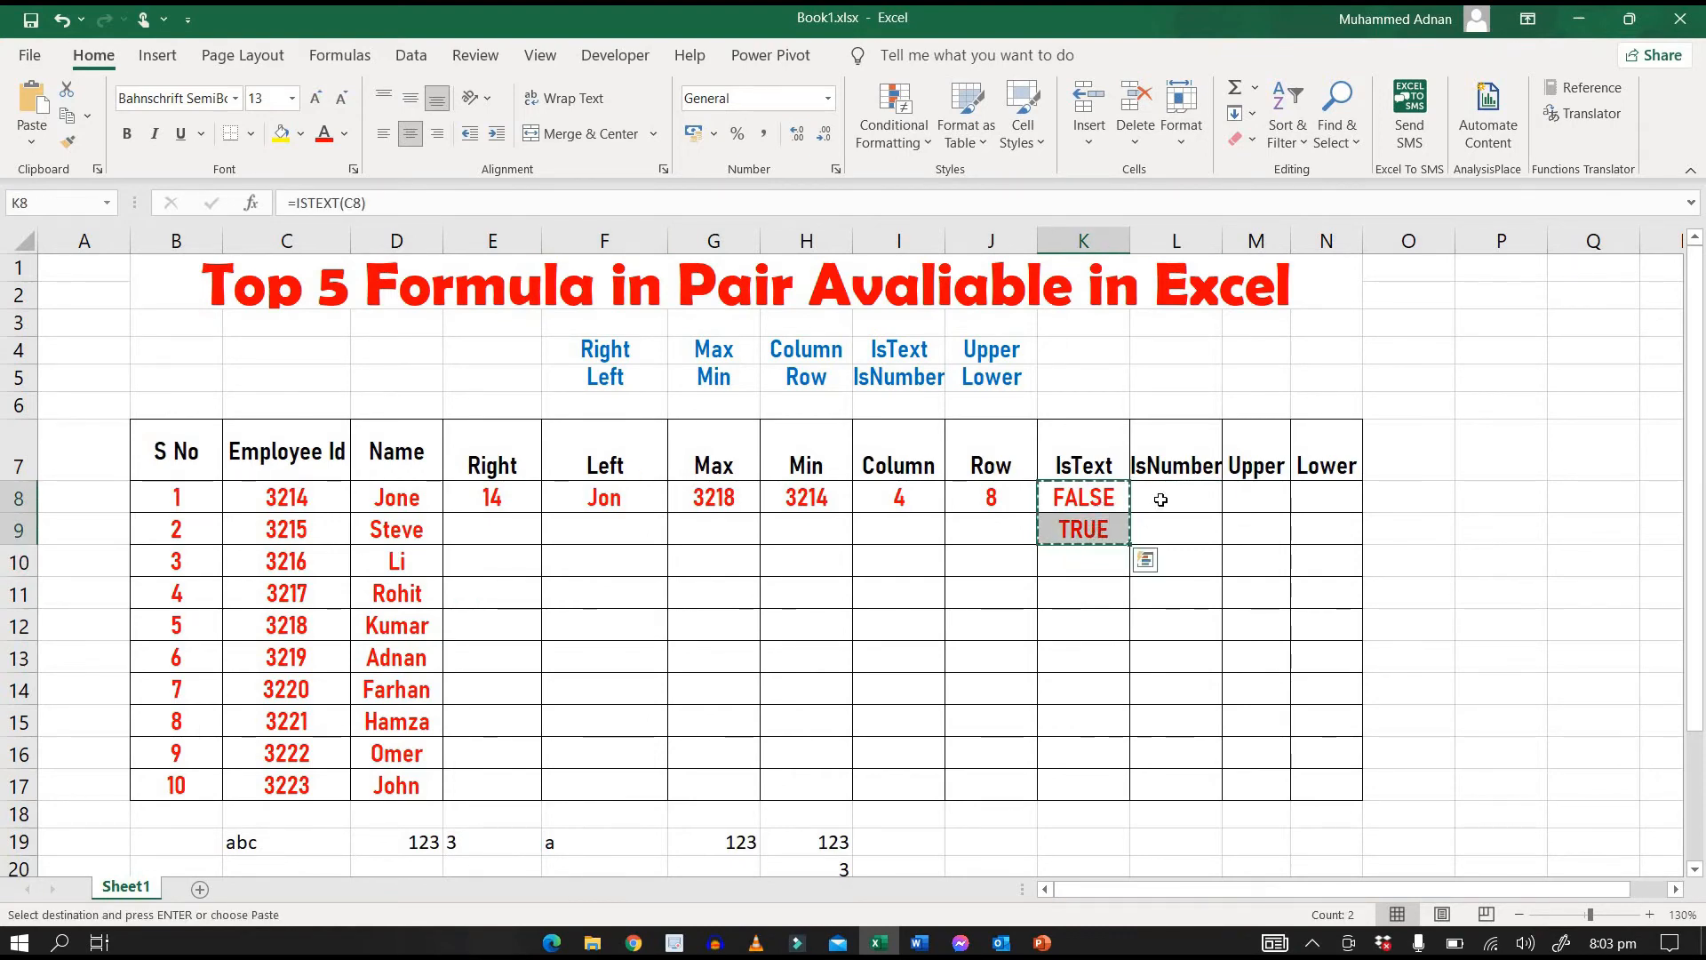
right_click(1160, 497)
left_click(1244, 472)
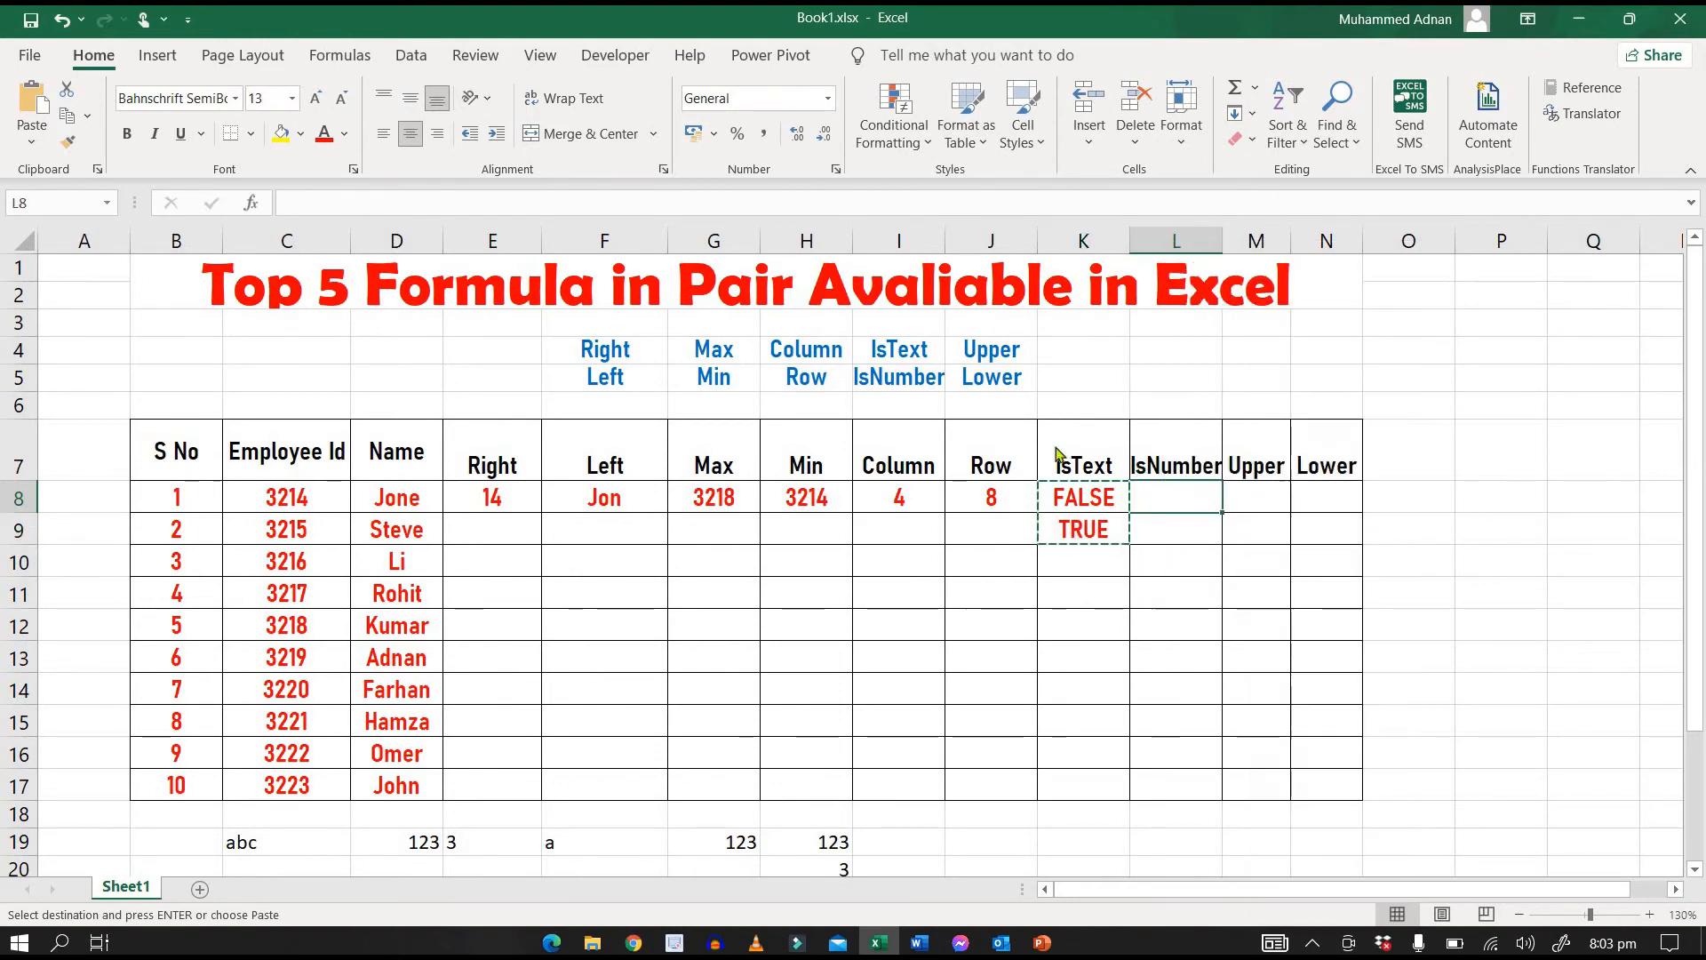
left_click(1022, 387)
key("Return")
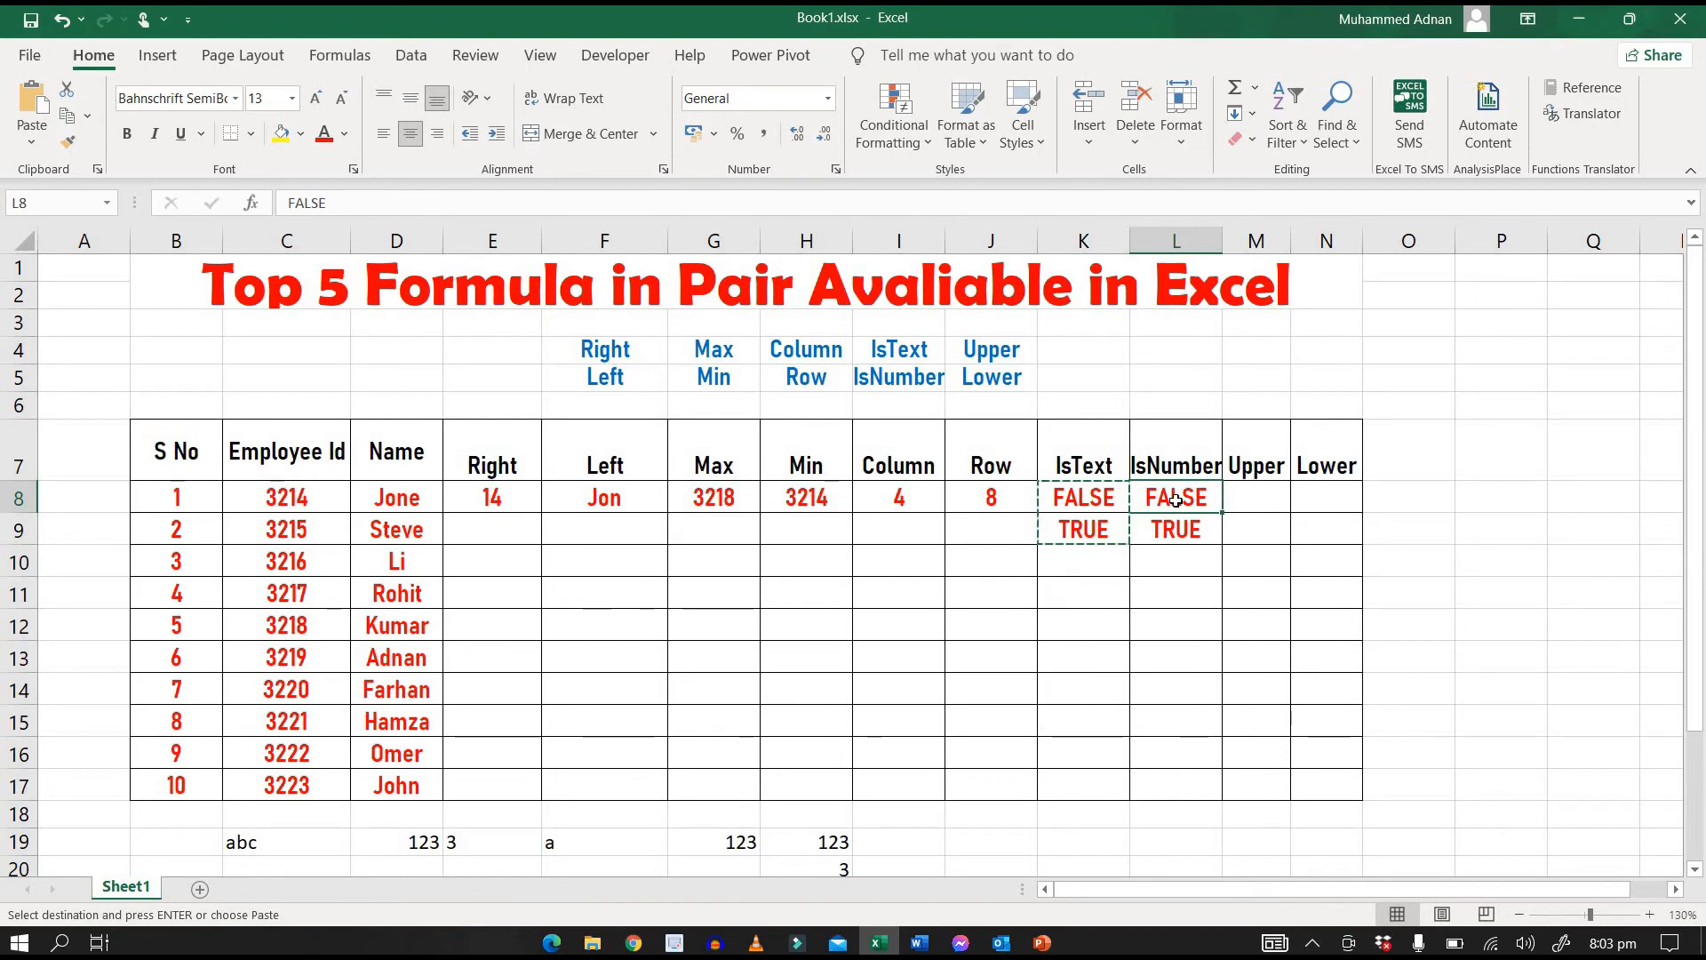
Replace the content of the IsNumber cell L8 with the formula =ISNUMBER(C8) to test the first employee ID.
right_click(1175, 503)
key("Escape")
type("=is")
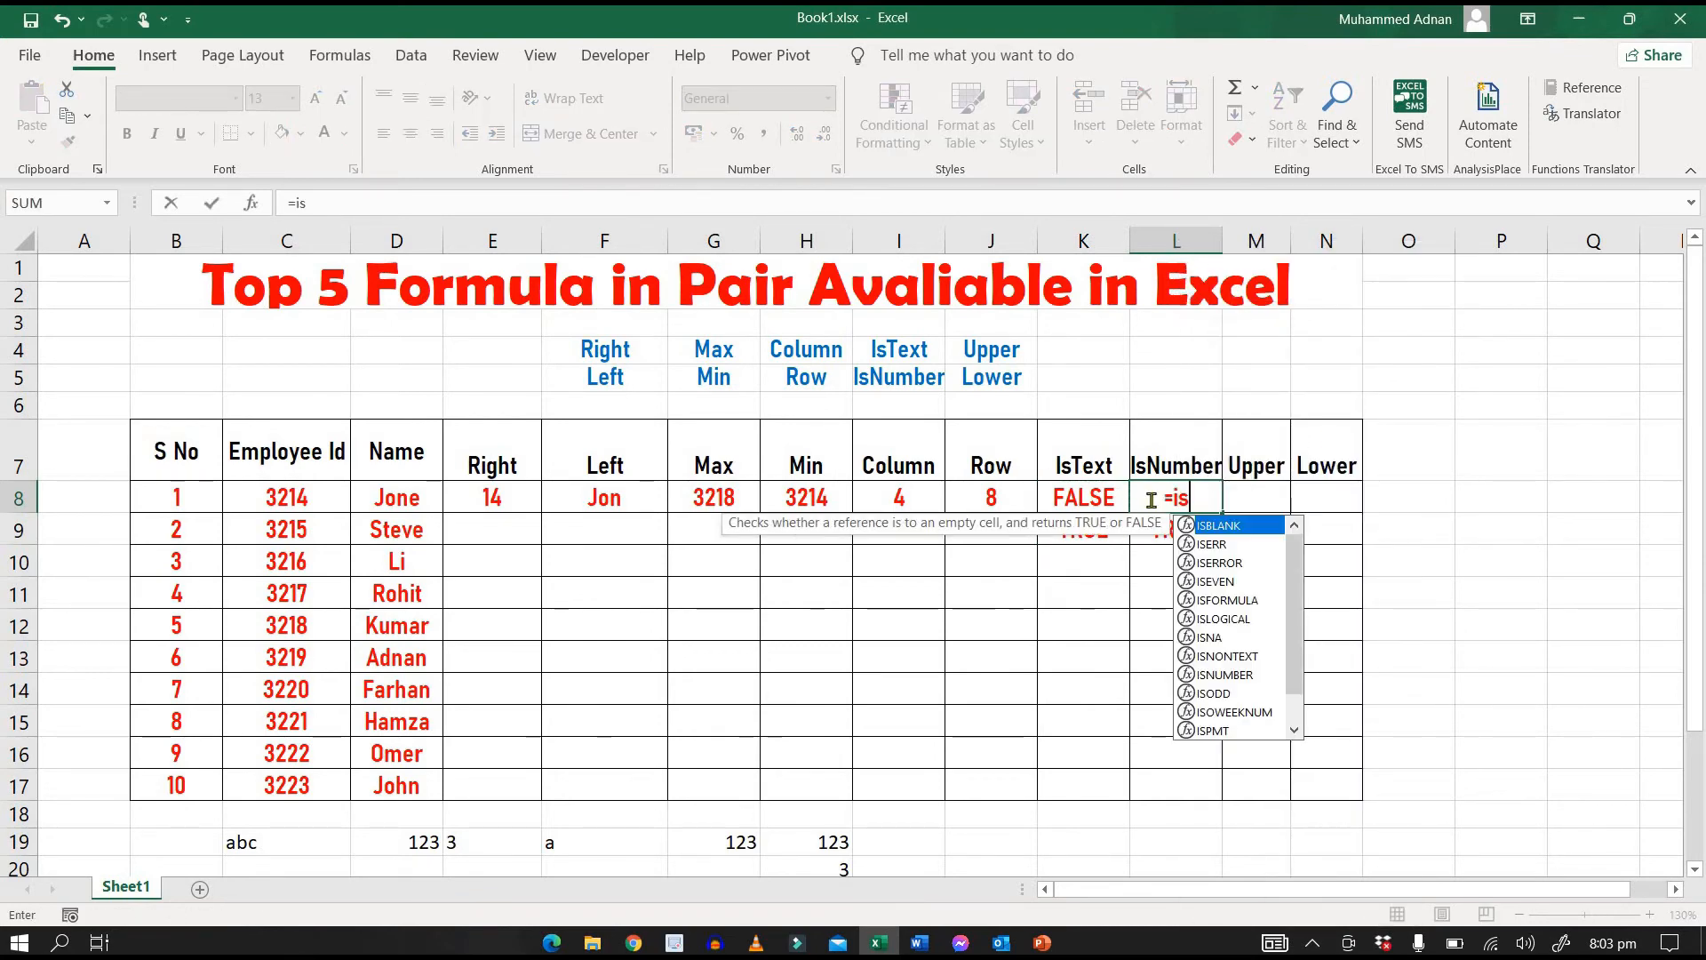
type("number(")
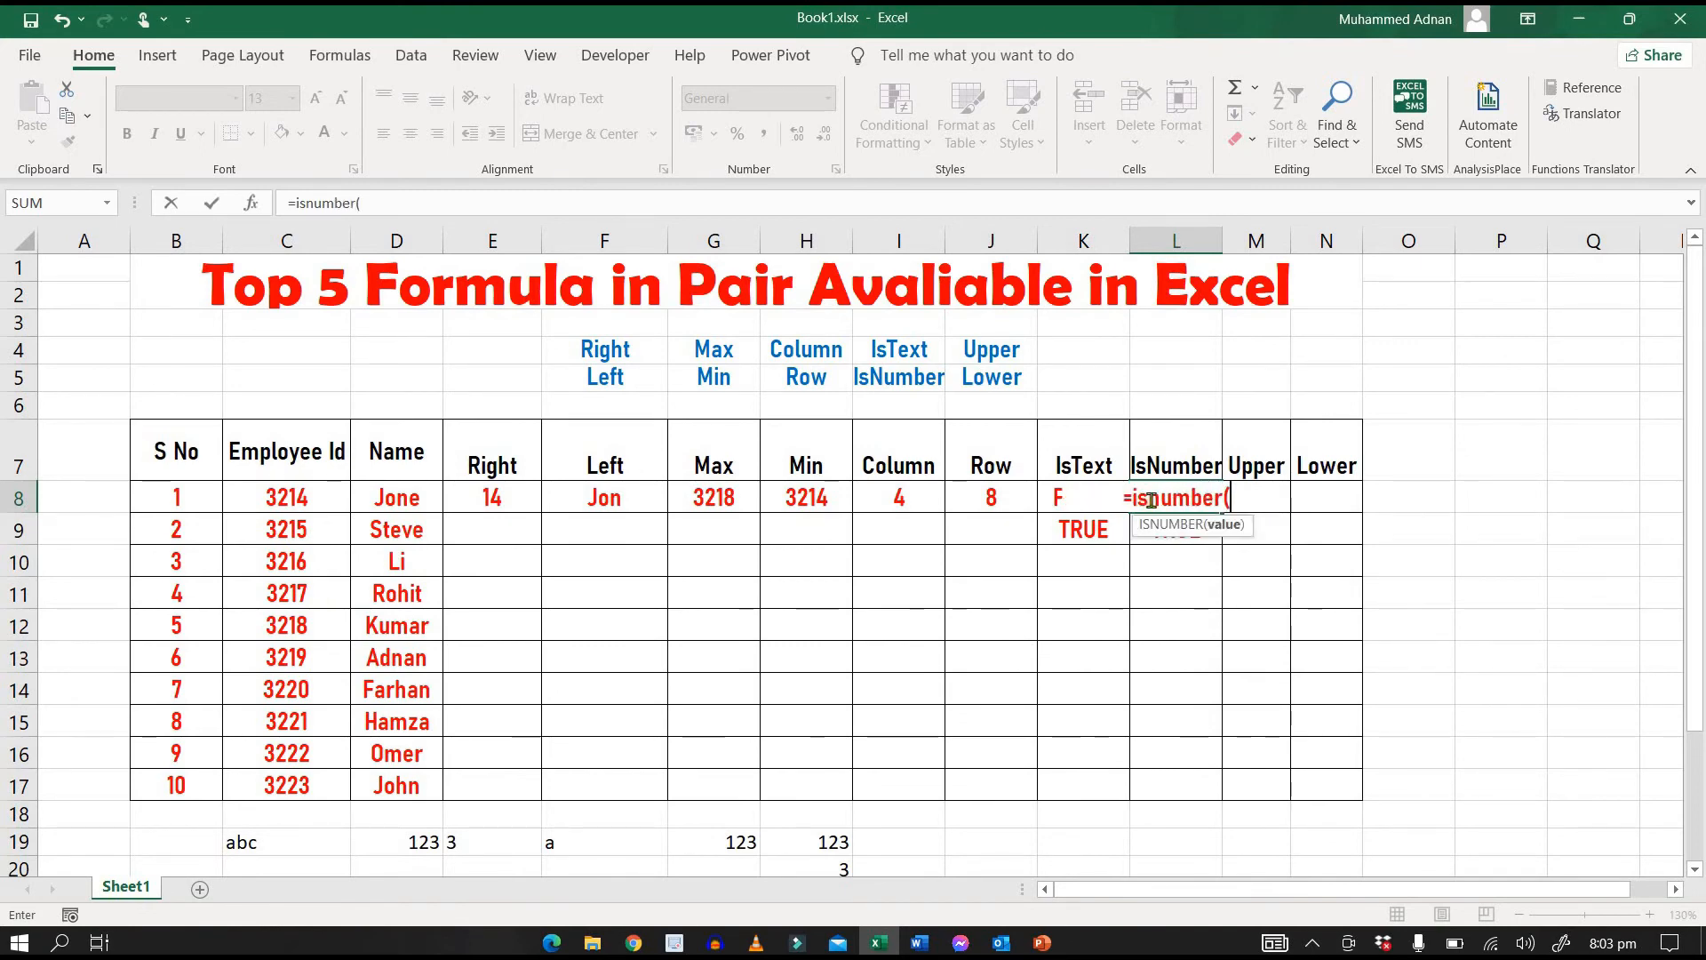
key("Left")
key("Left")
key("Left")
key("Left")
key("Left")
key("Left")
key("Left")
key("Left")
key("Left")
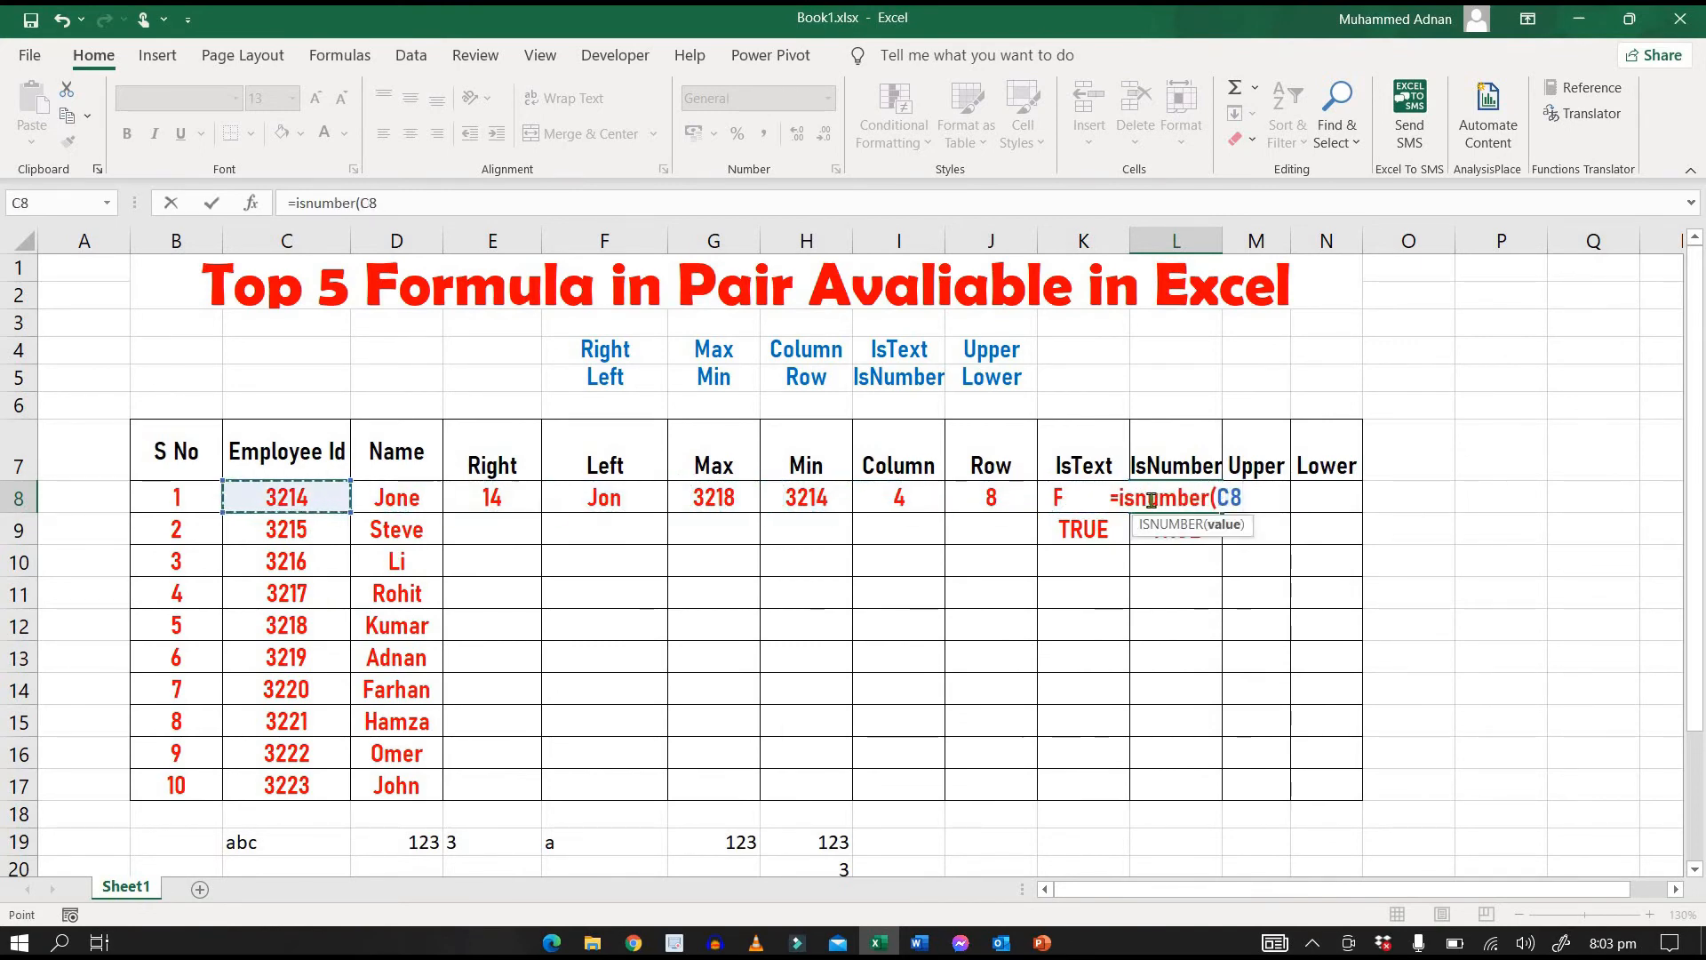
type(")")
key("Return")
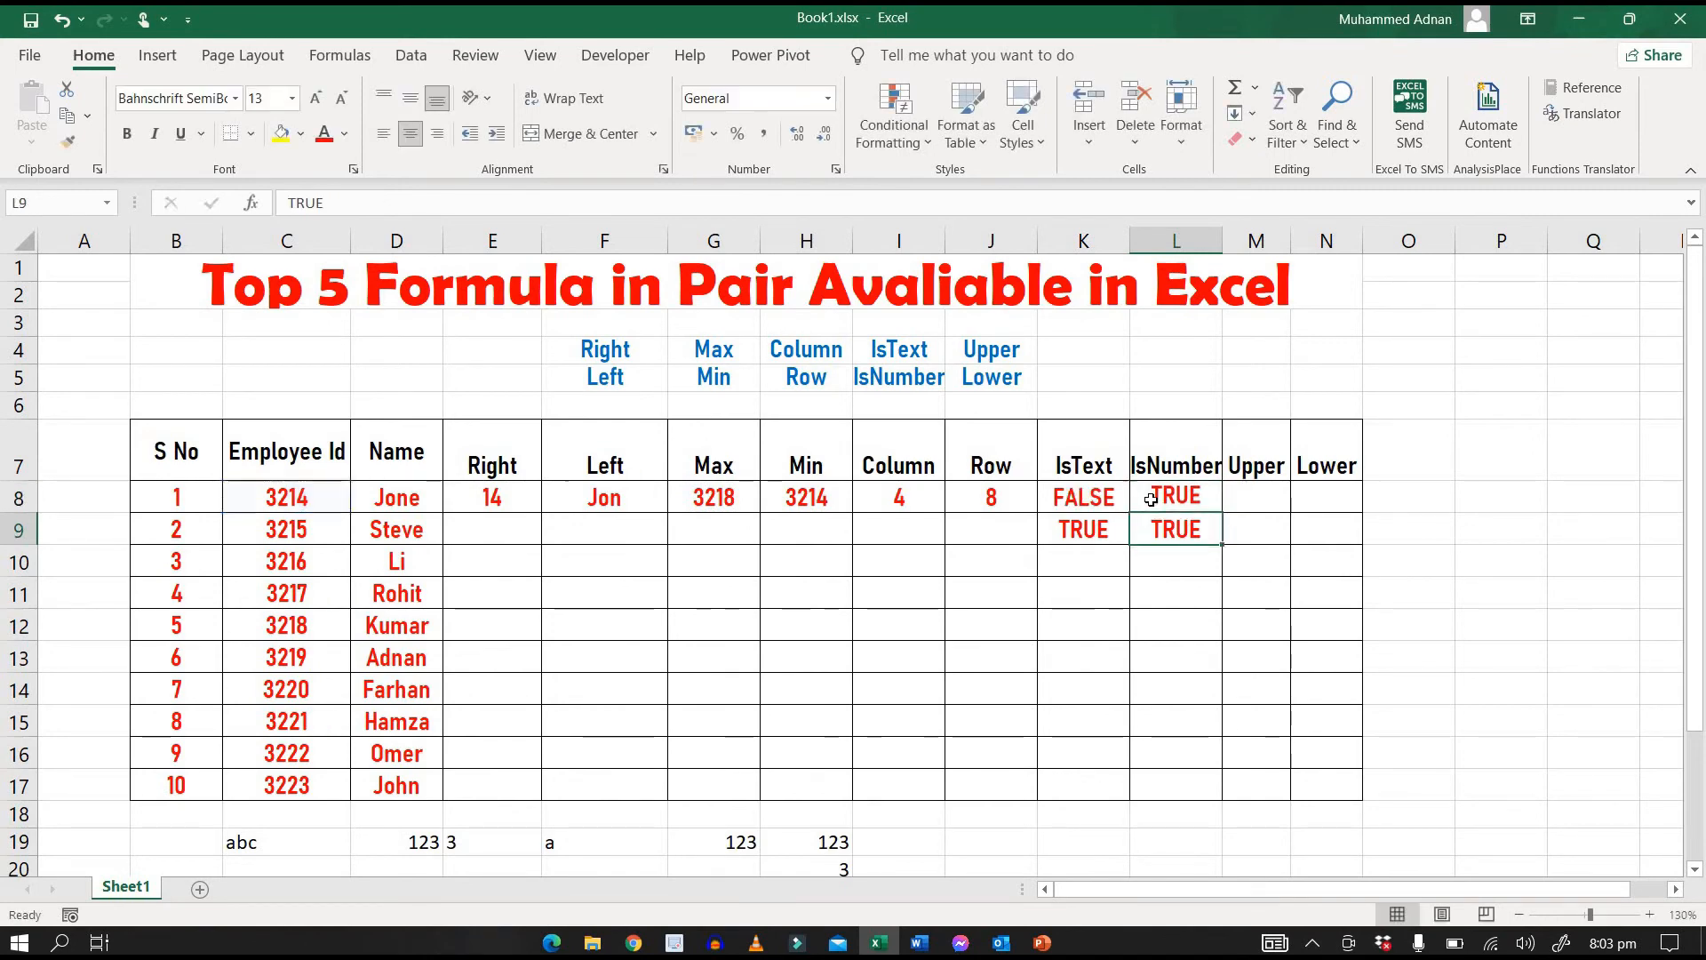
Enter the formula =ISNUMBER(D9) in the IsNumber cell L9 to test the second employee's name.
type("=")
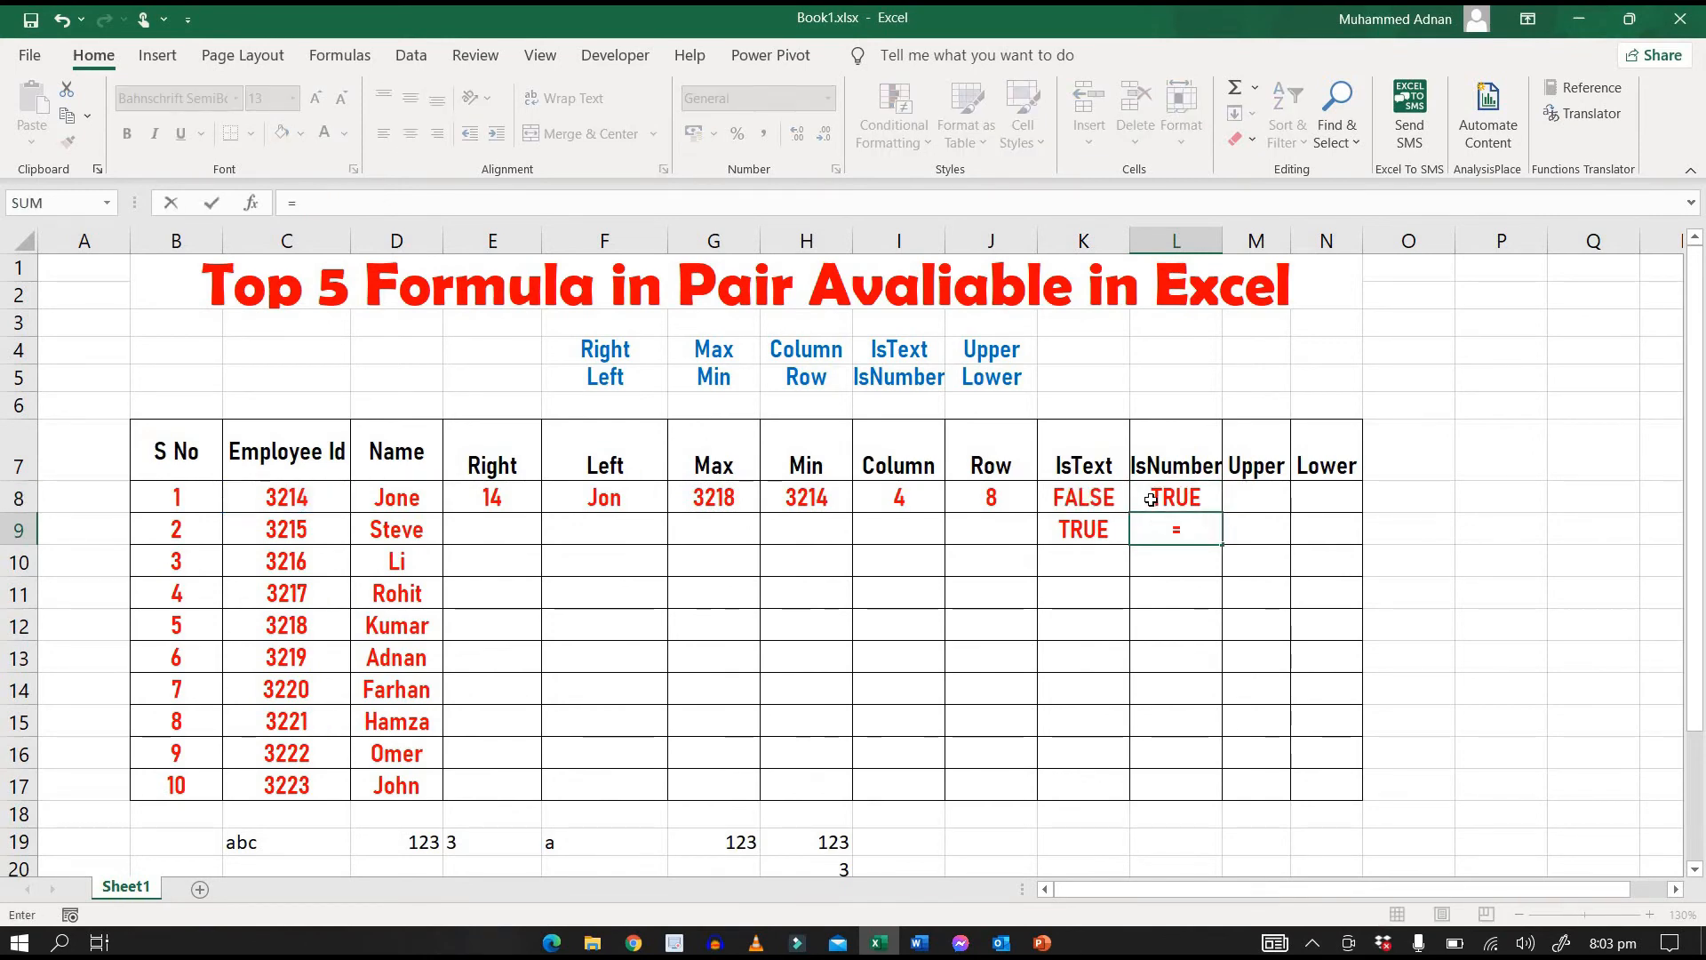
type("isnumbe")
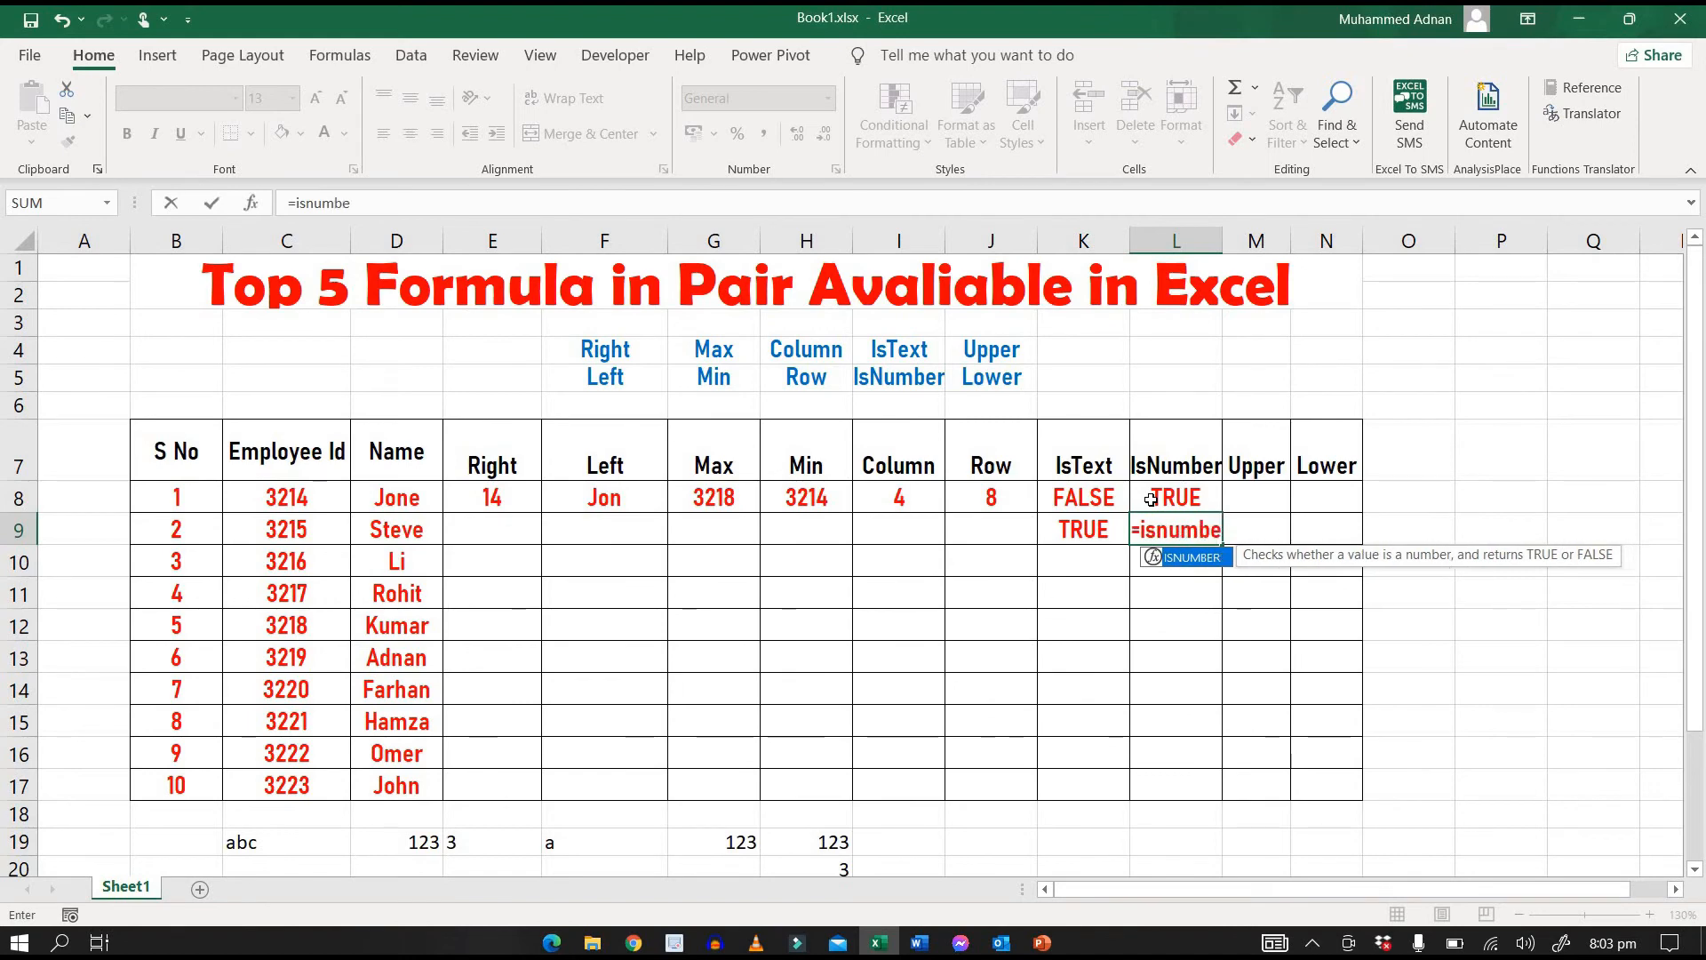
type("r")
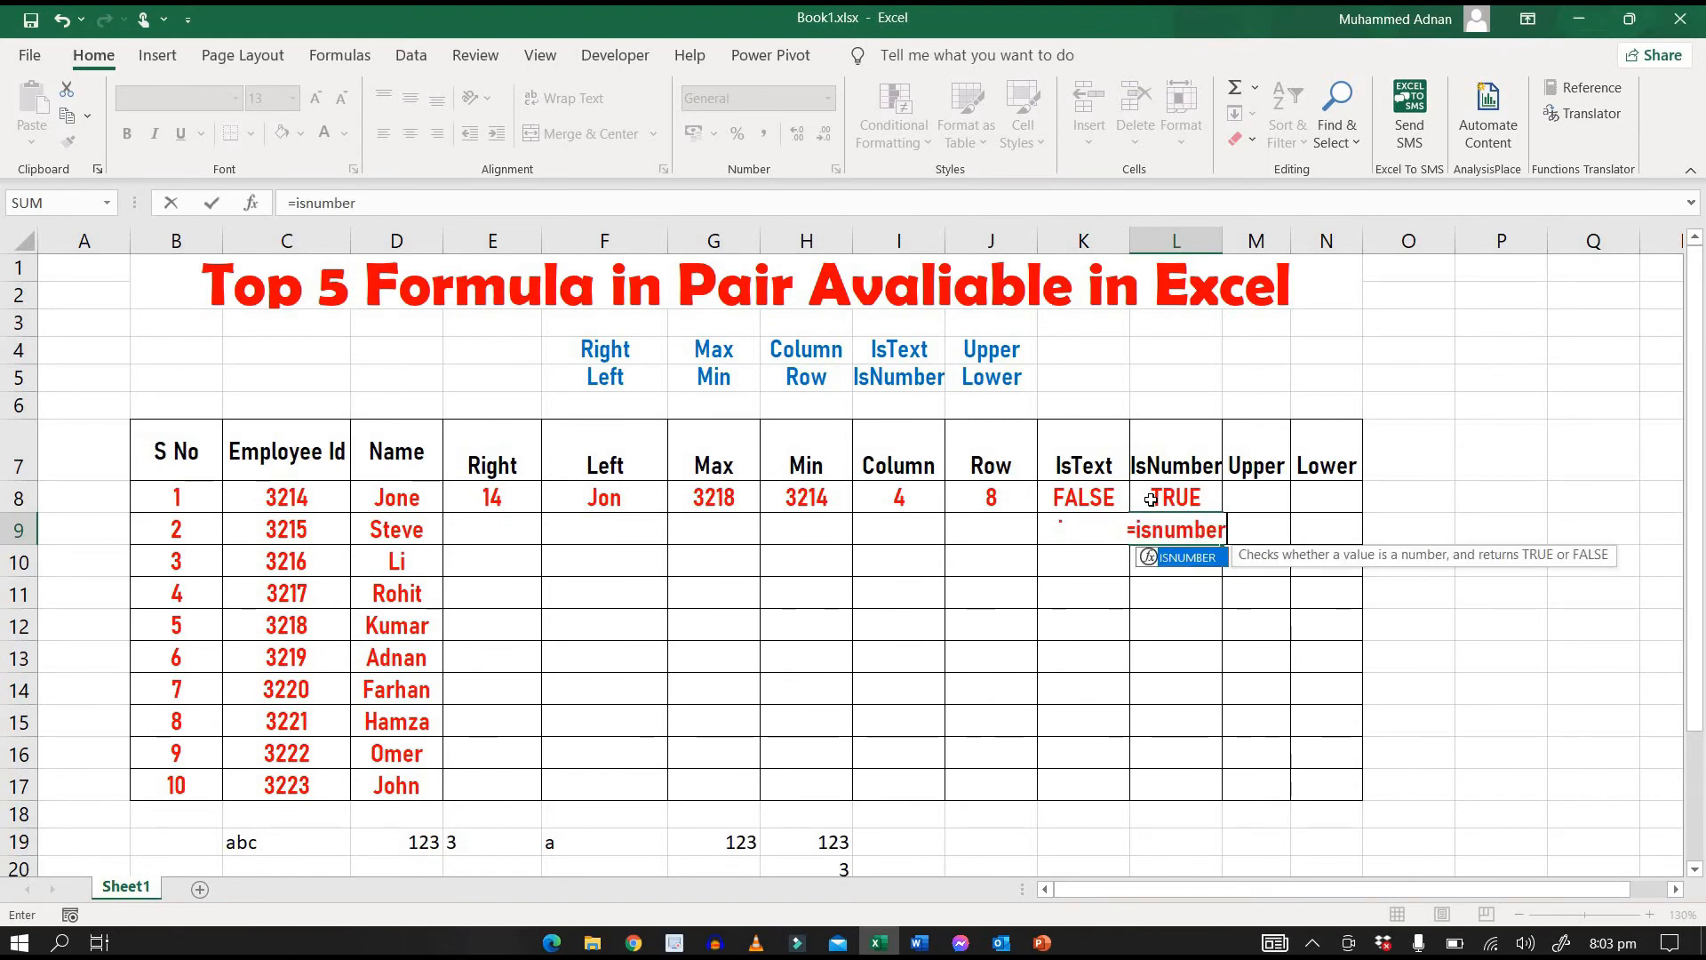
type("(")
key("Left")
key("Left")
key("Left")
key("Left")
key("Left")
key("Left")
key("Left")
key("Left")
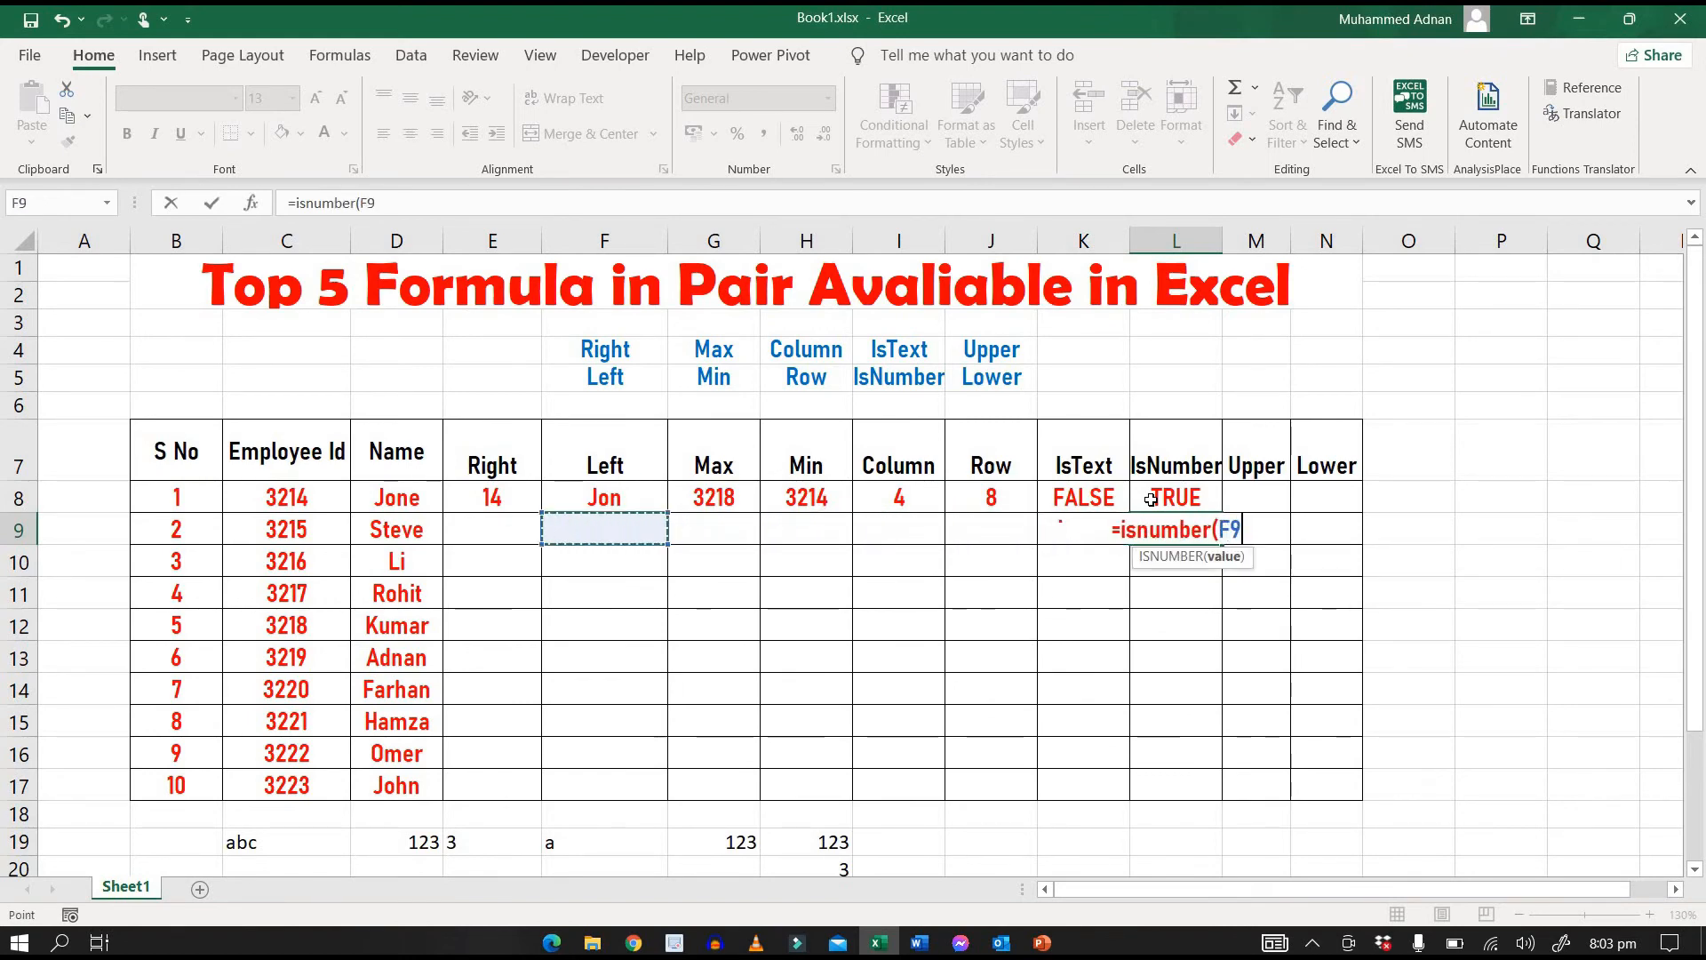
type(")")
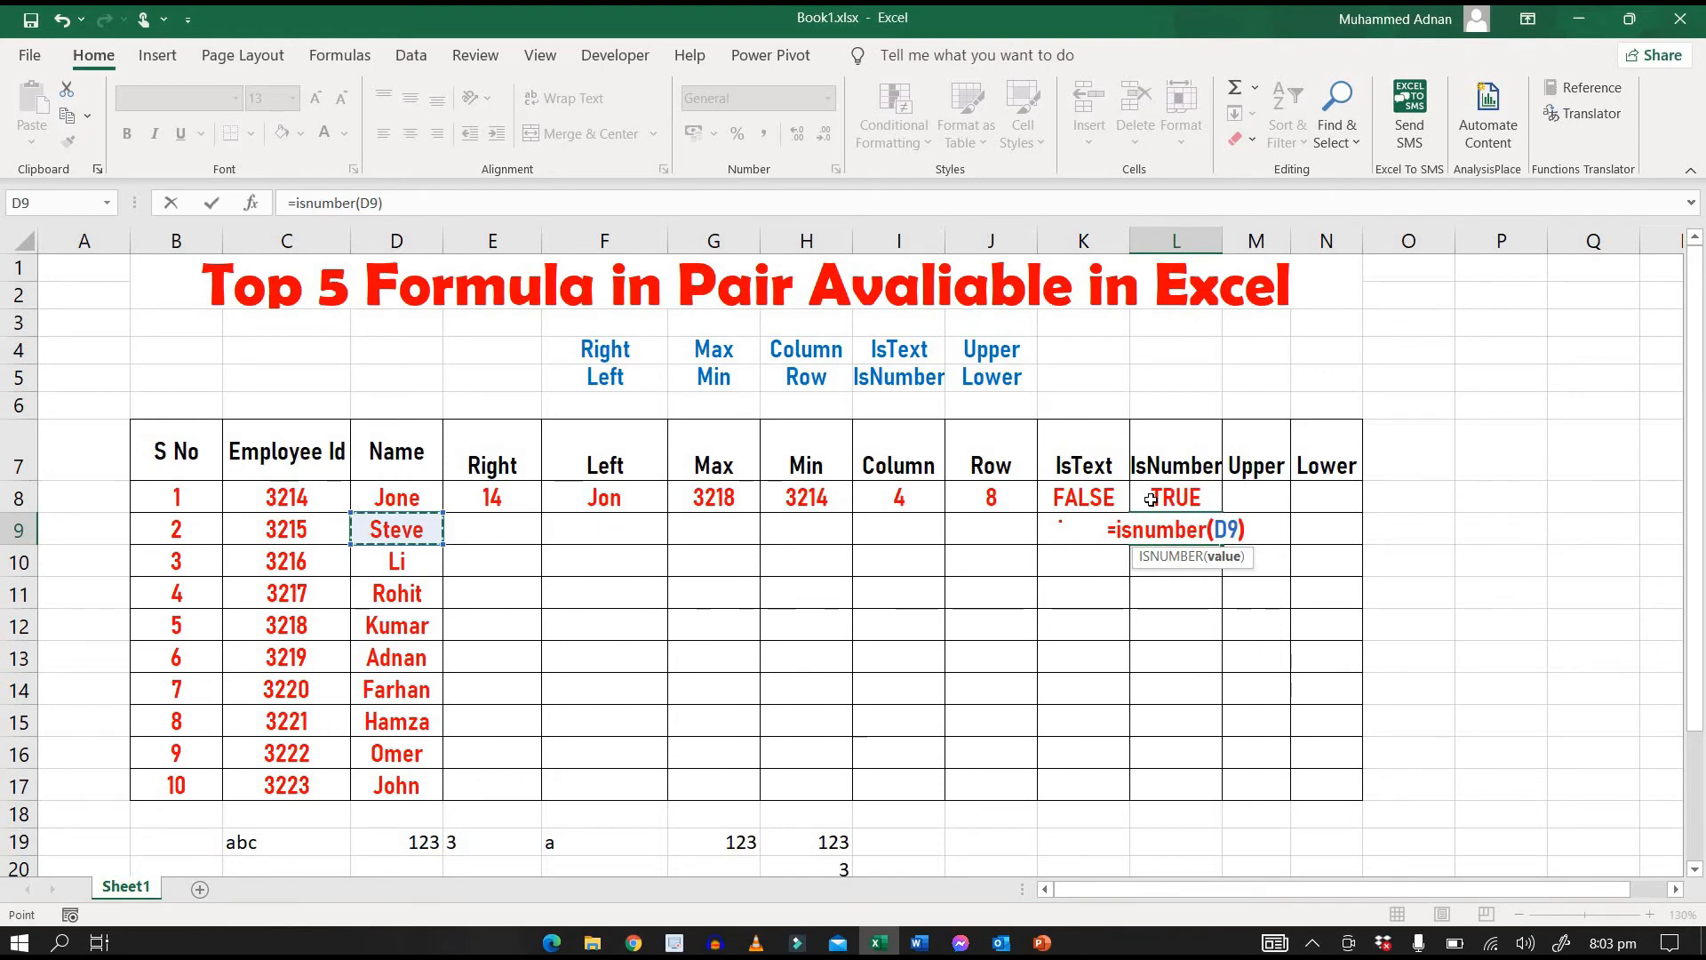
key("Return")
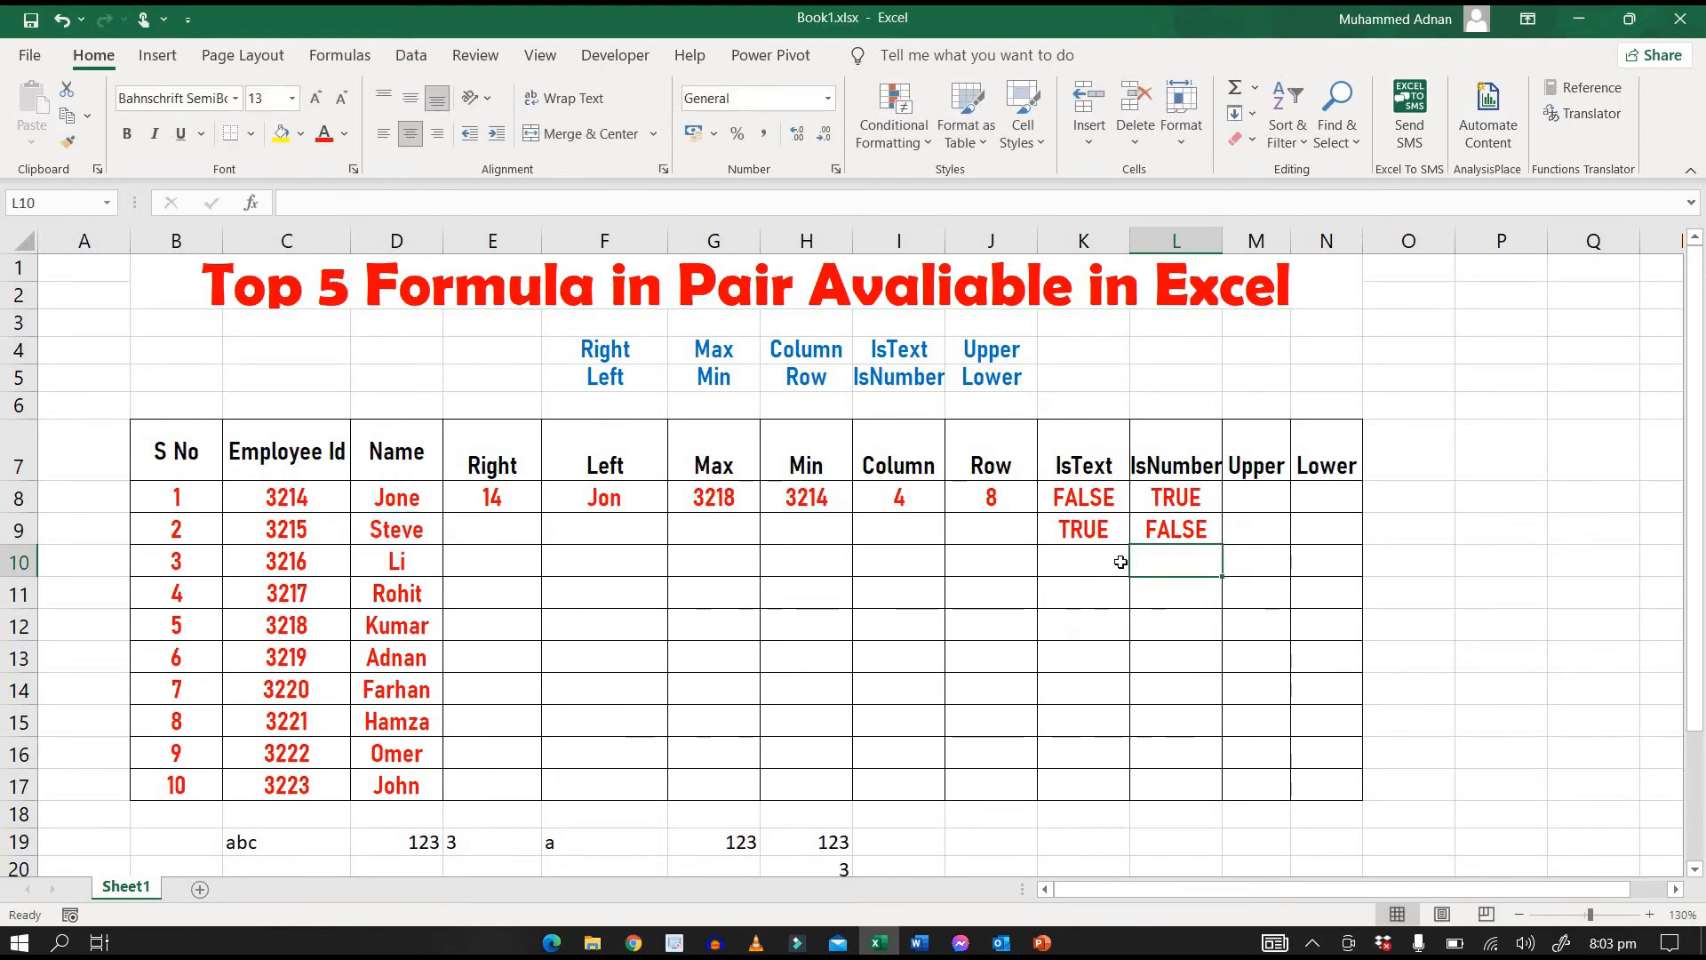
Retype the second employee's name in cell D9 entirely in lowercase letters.
left_click(1249, 492)
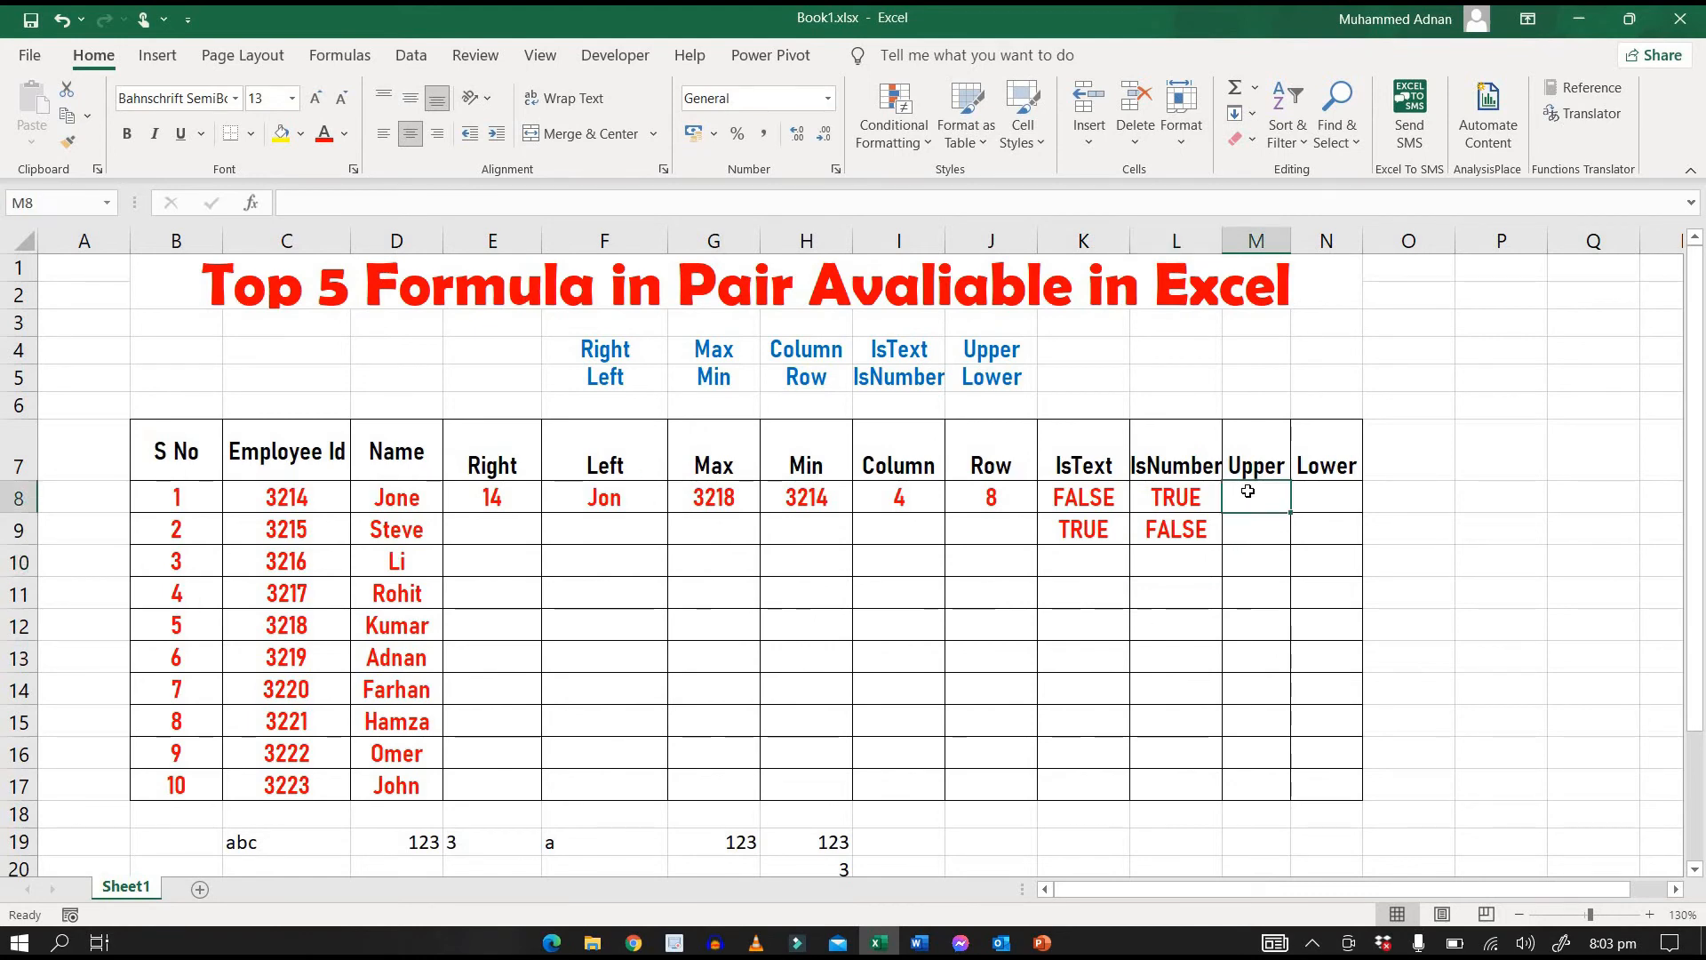
left_click(398, 538)
type("stev")
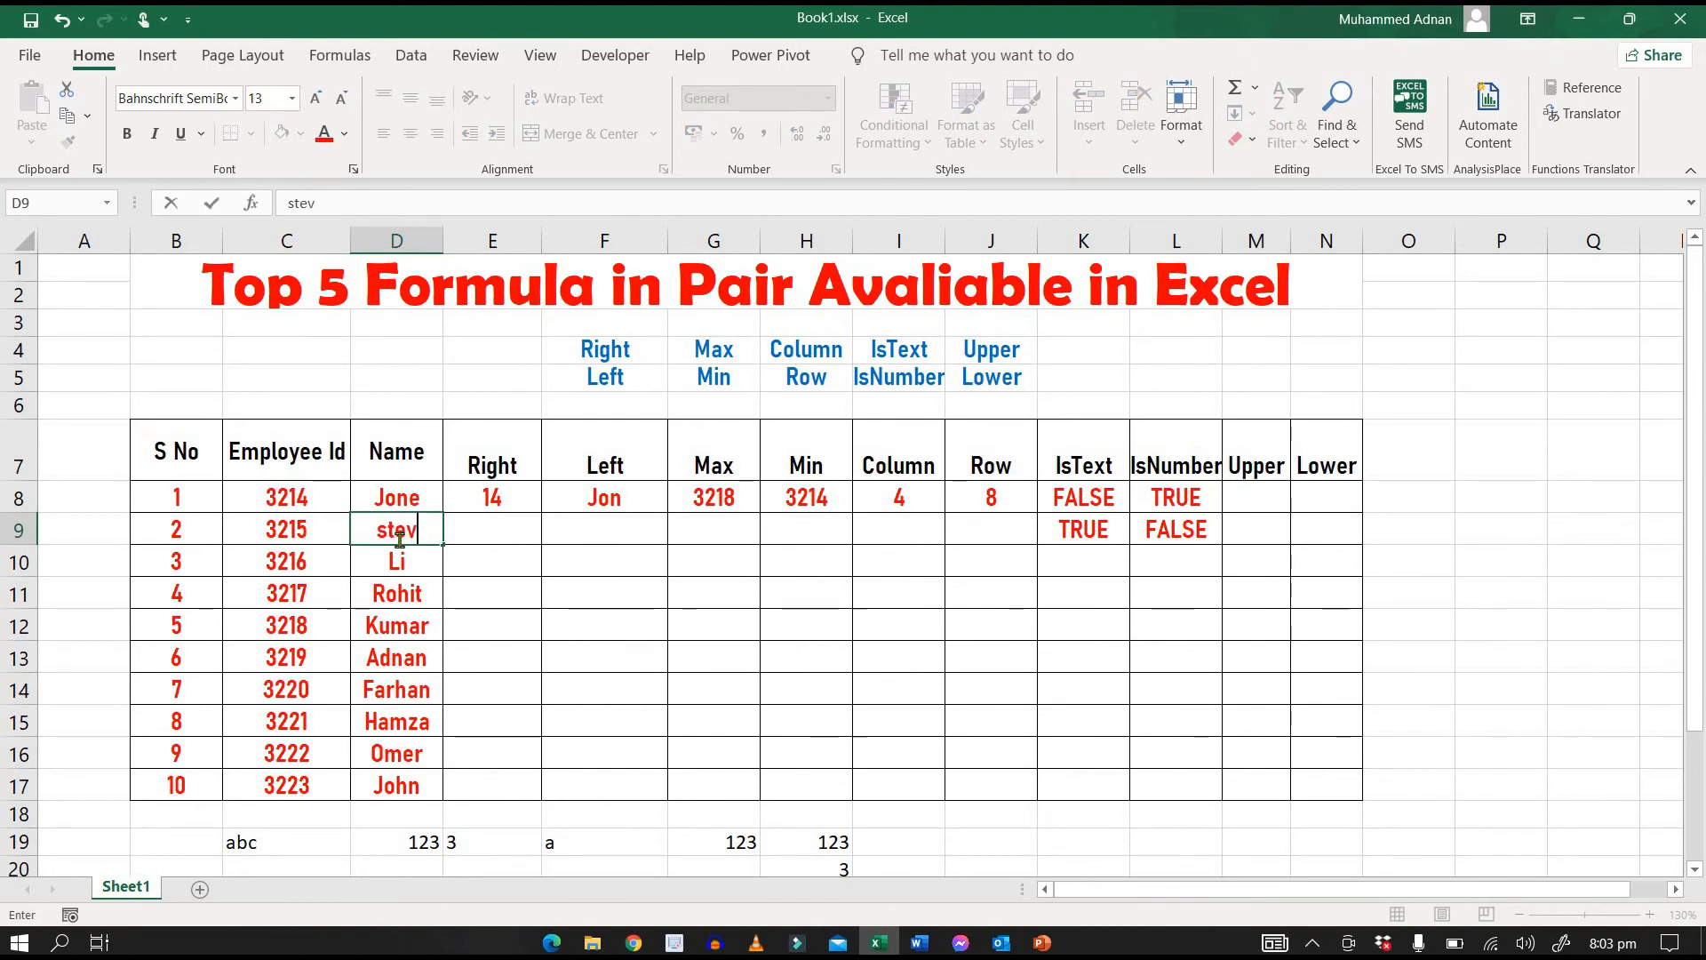
type("e")
key("Return")
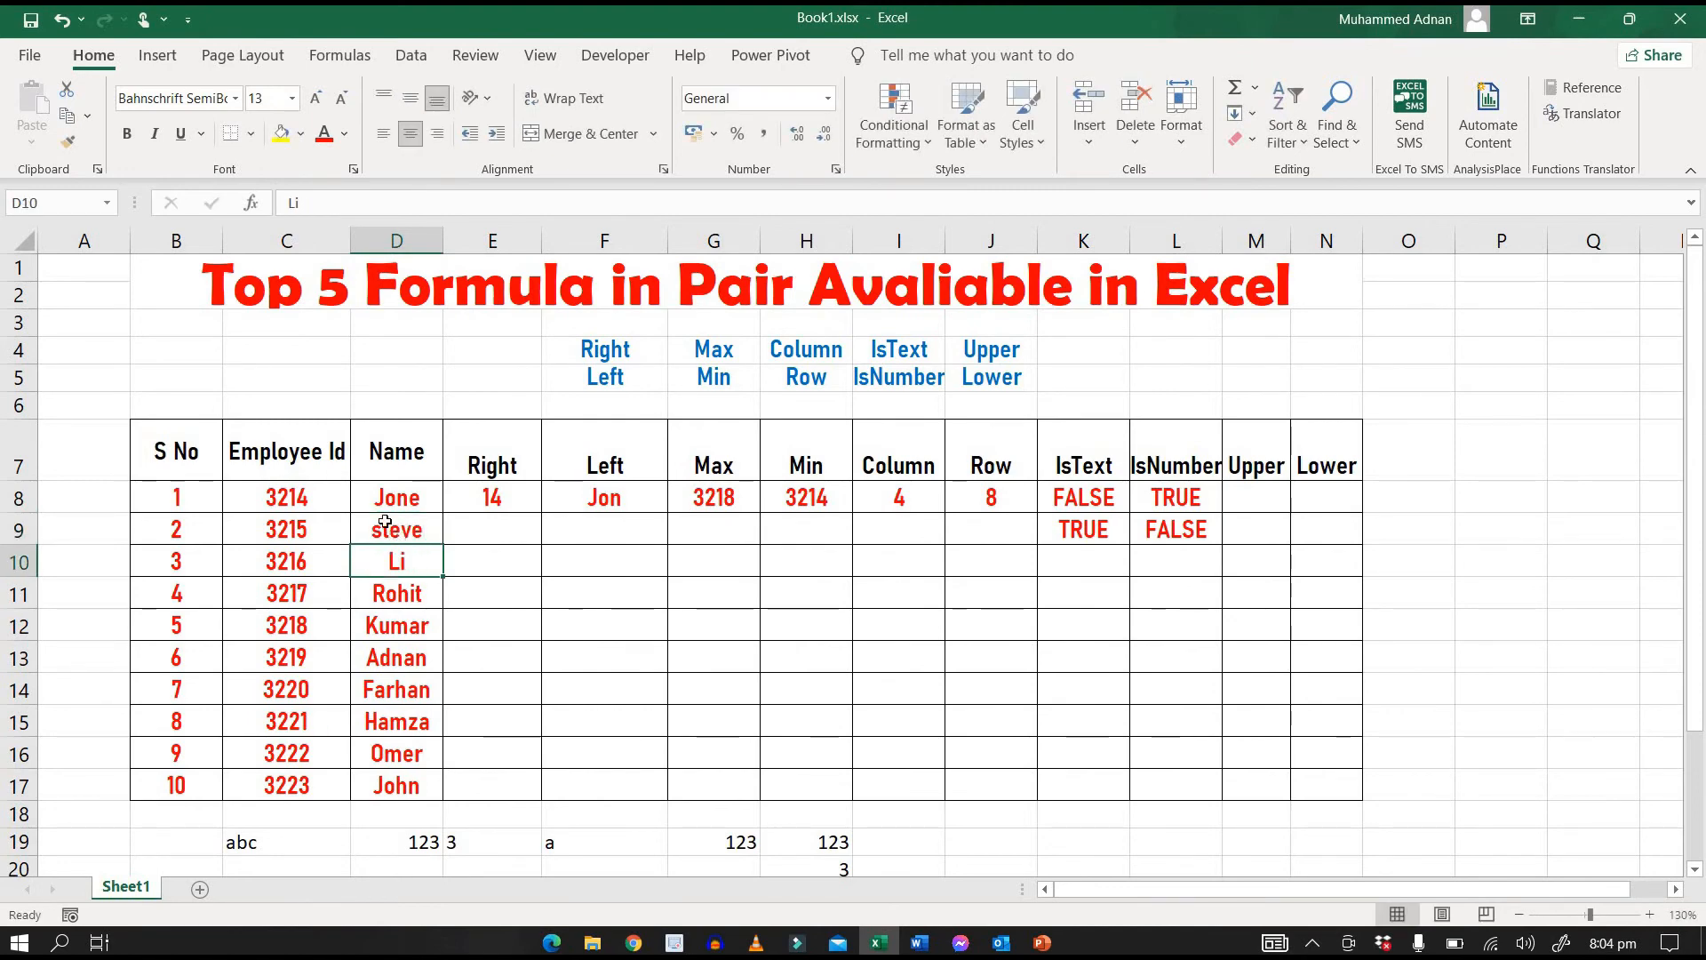
Retype the first employee's name in cell D8 entirely in capital letters.
left_click(397, 498)
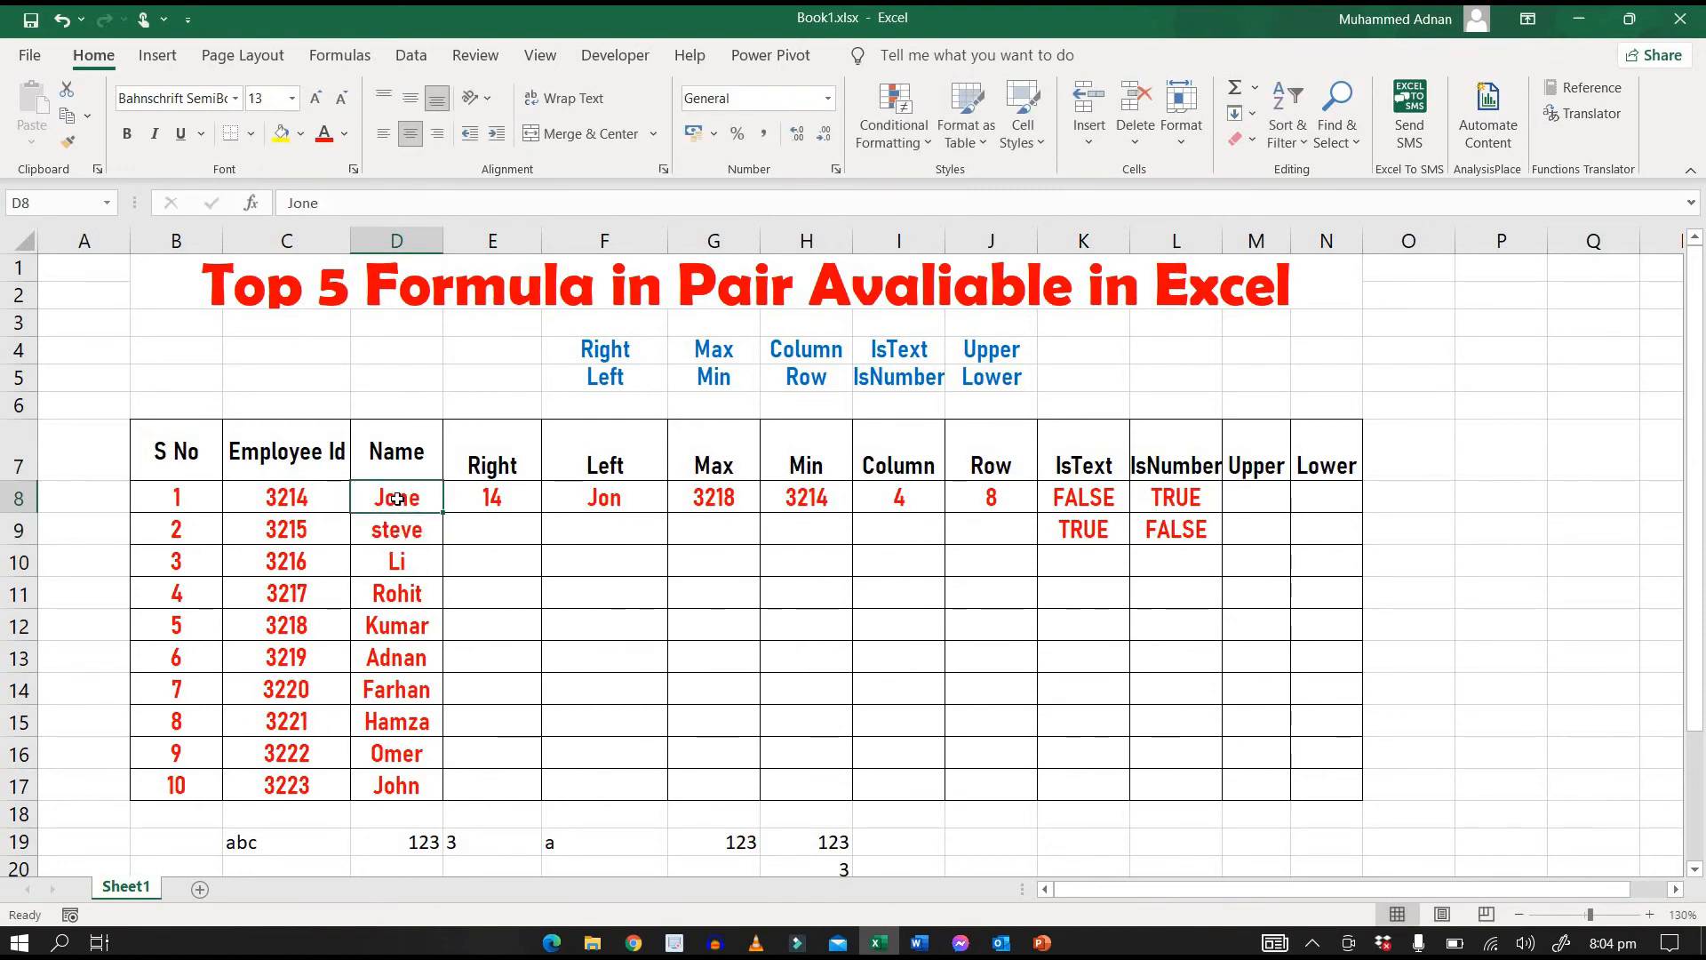
type("JONE")
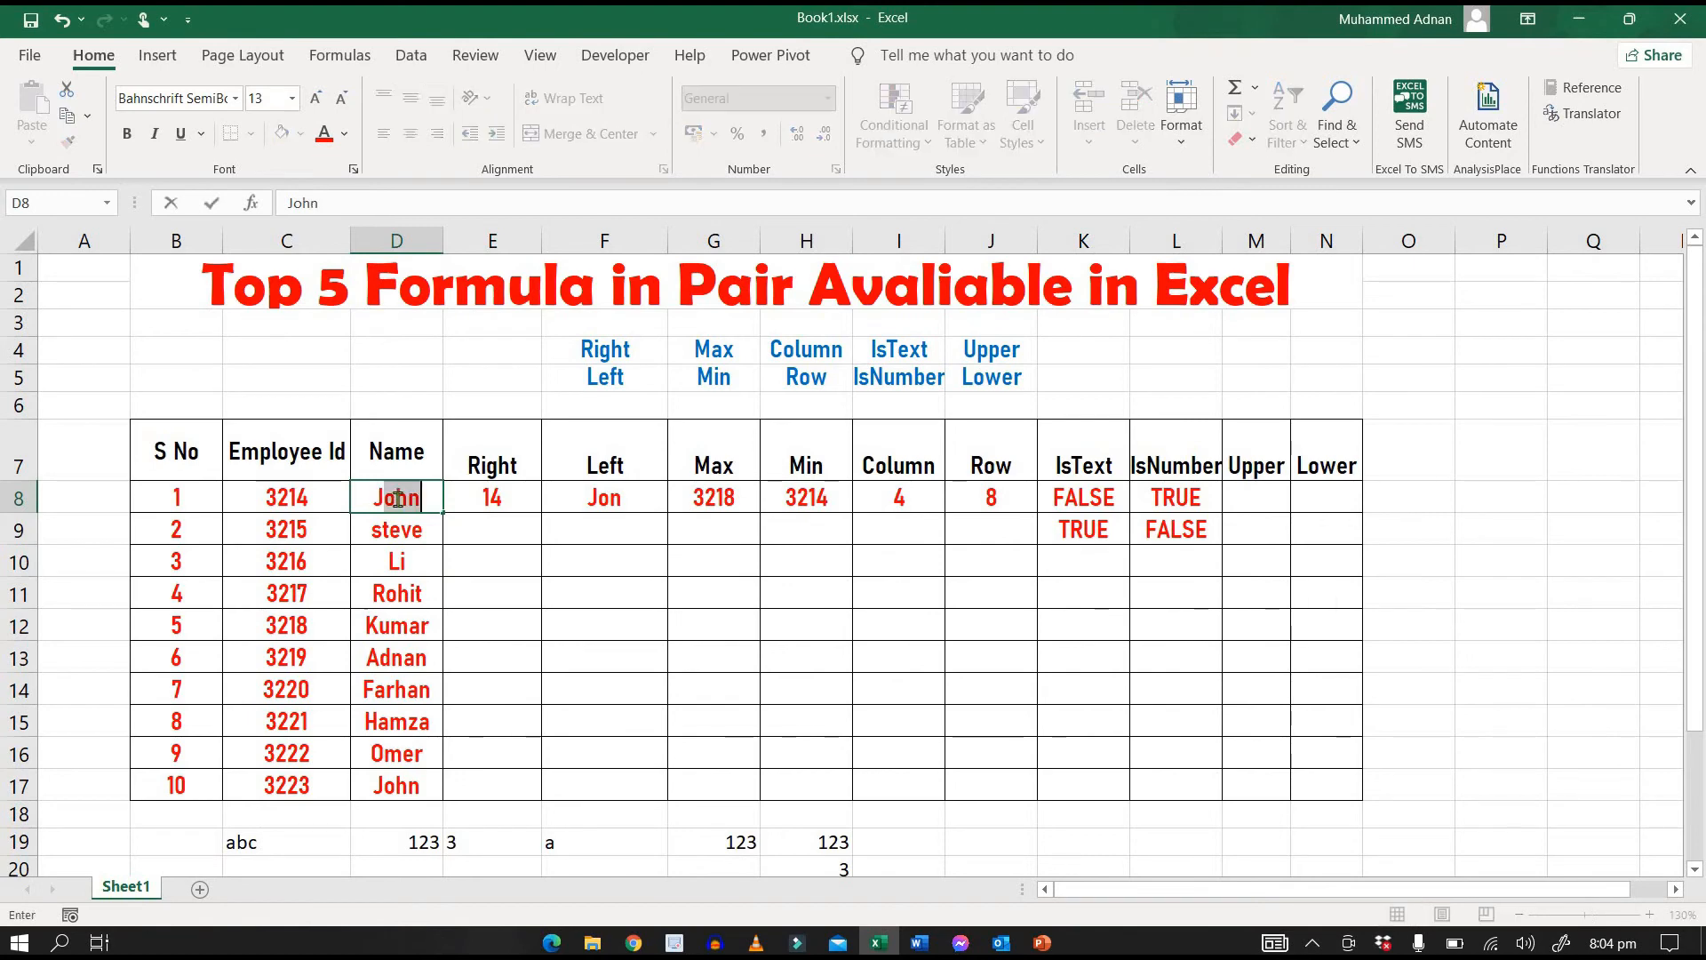
left_click(606, 588)
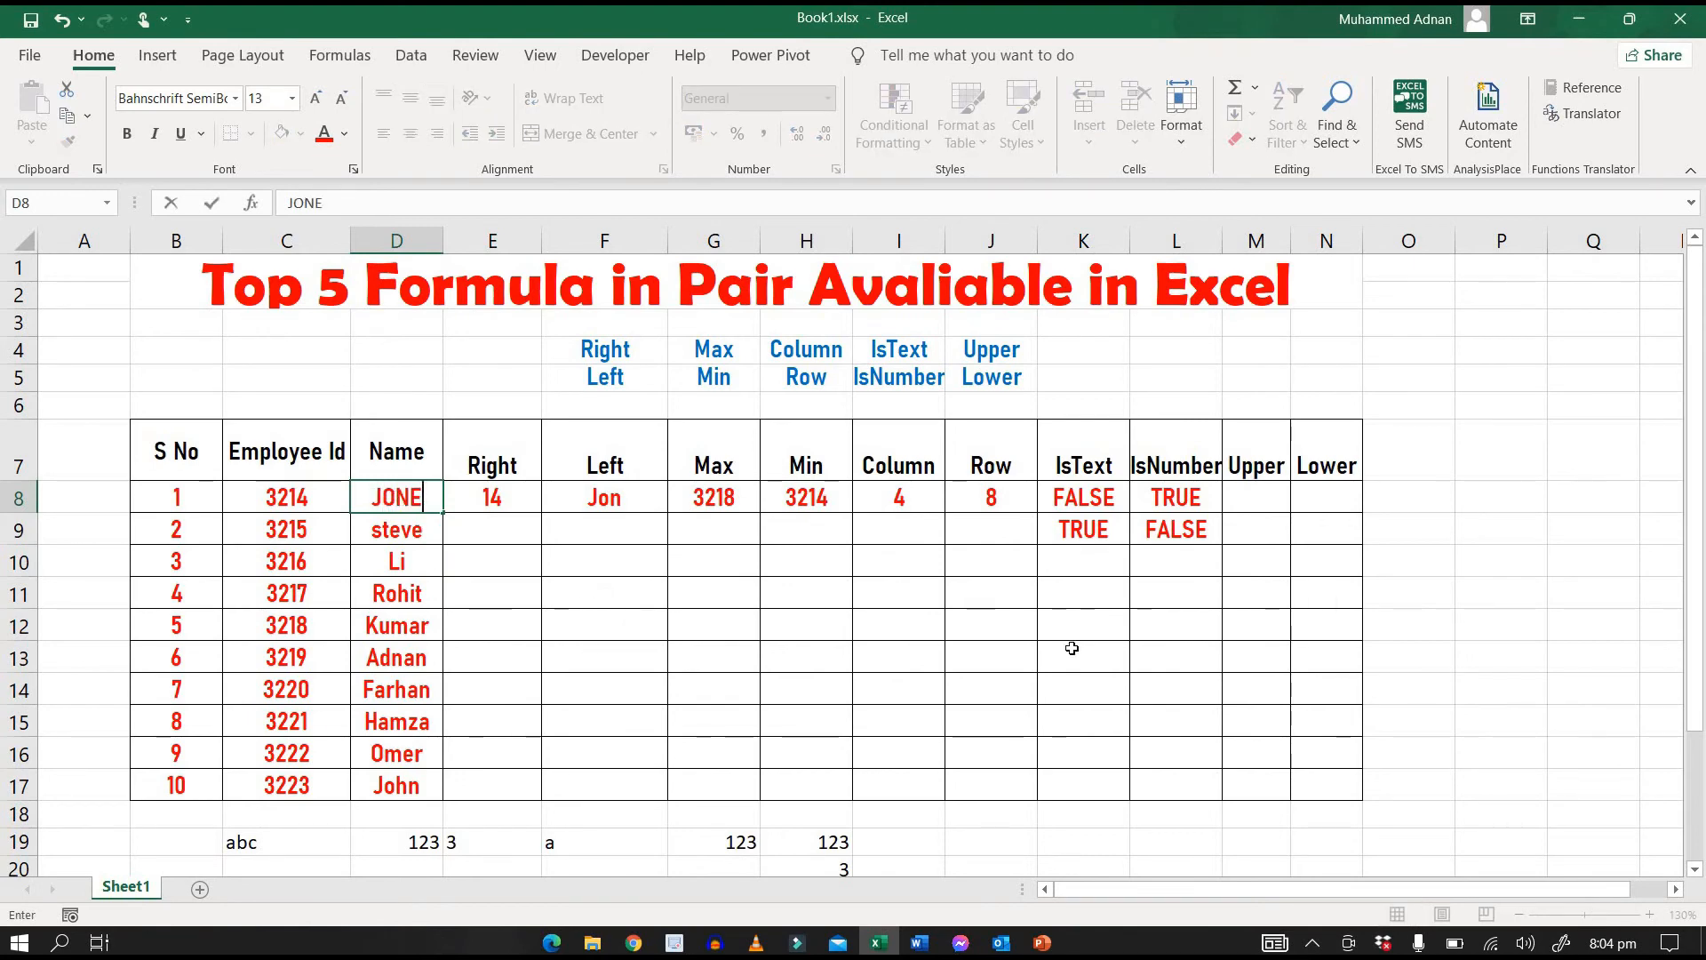
left_click(1249, 502)
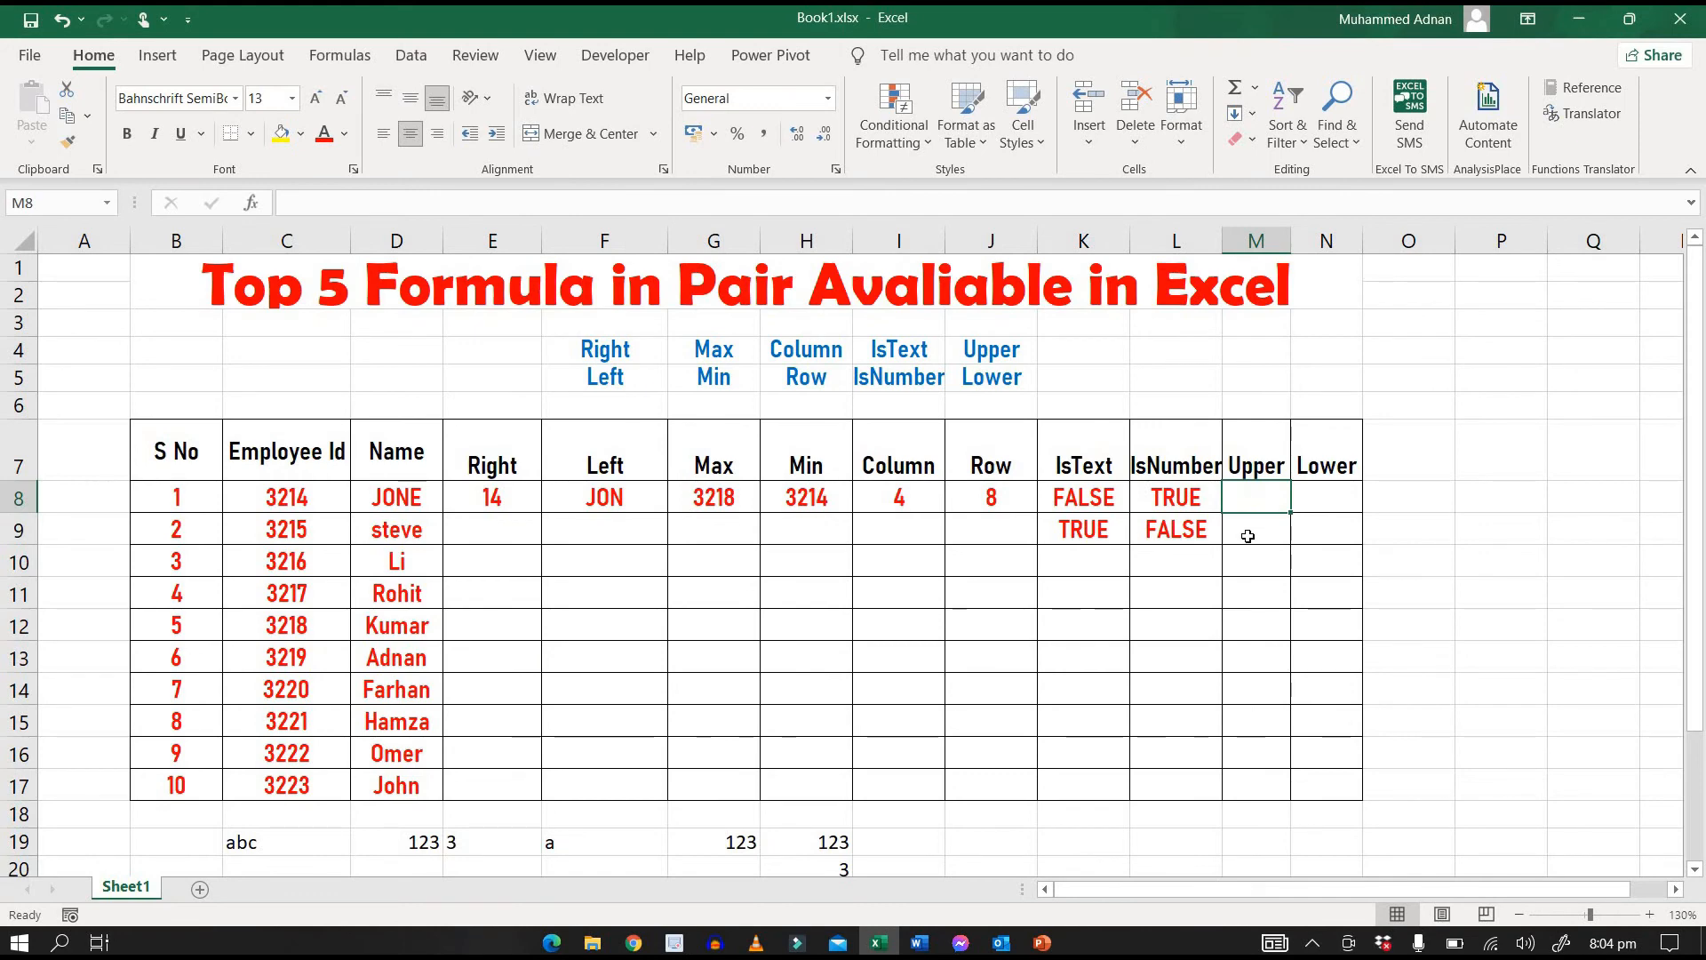
Enter the formula =UPPER(D9) in the Upper cell M9 to capitalize the second employee's name.
left_click(1249, 537)
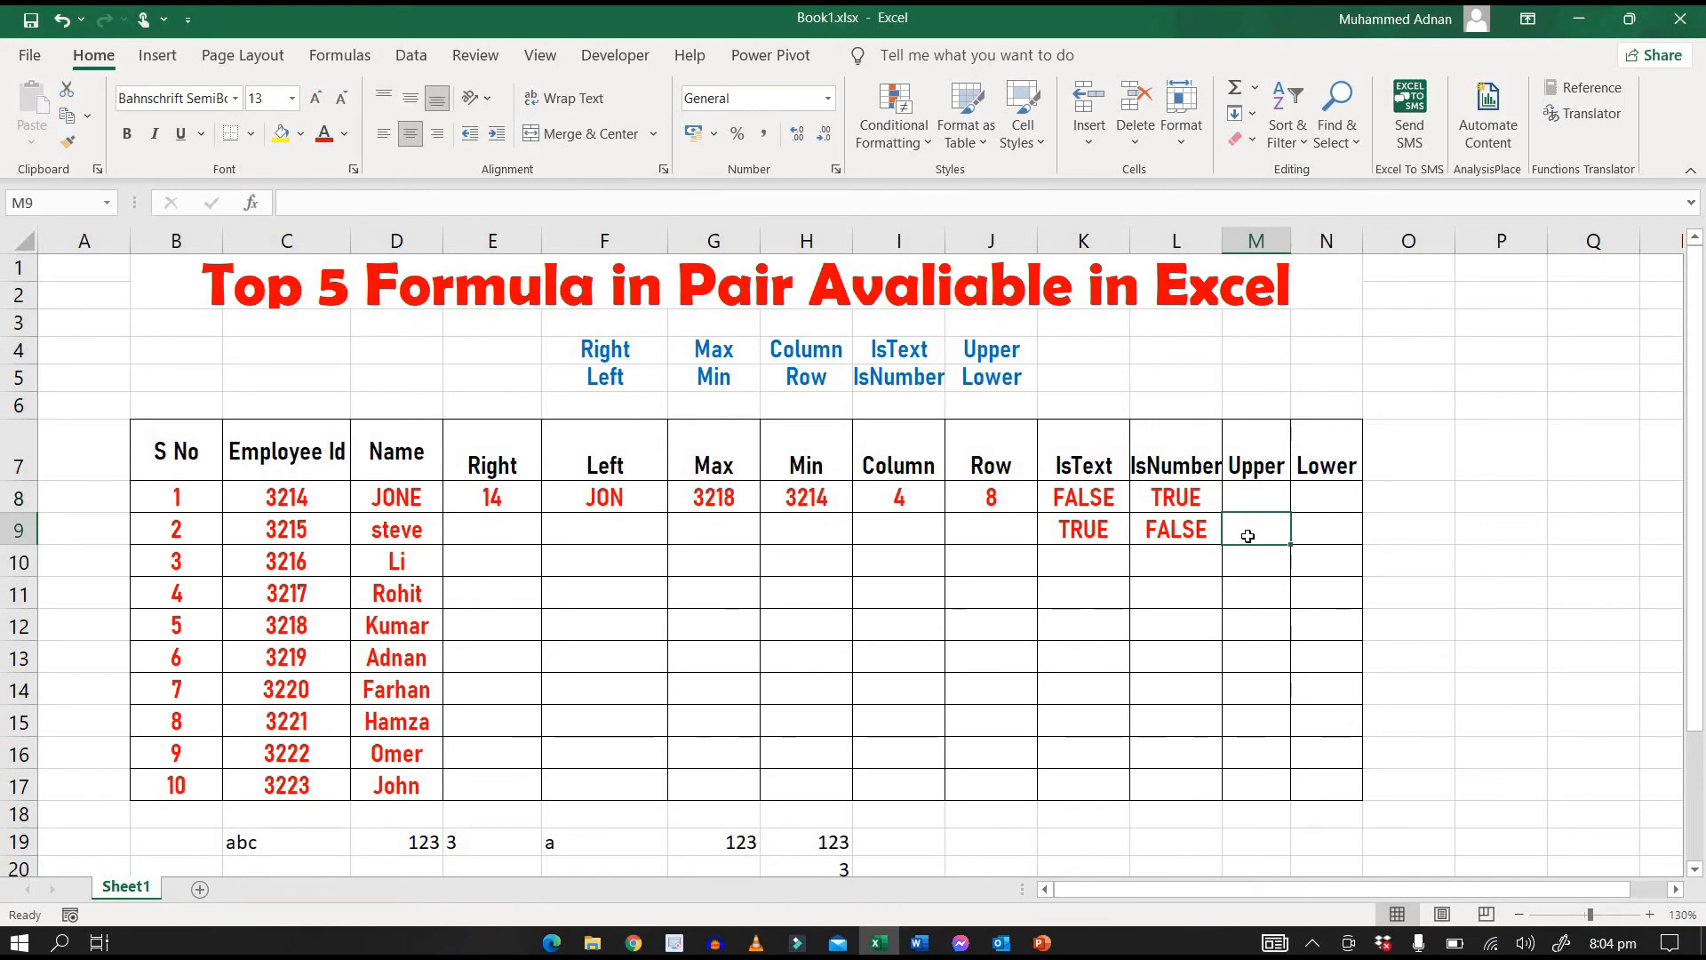
type("=up")
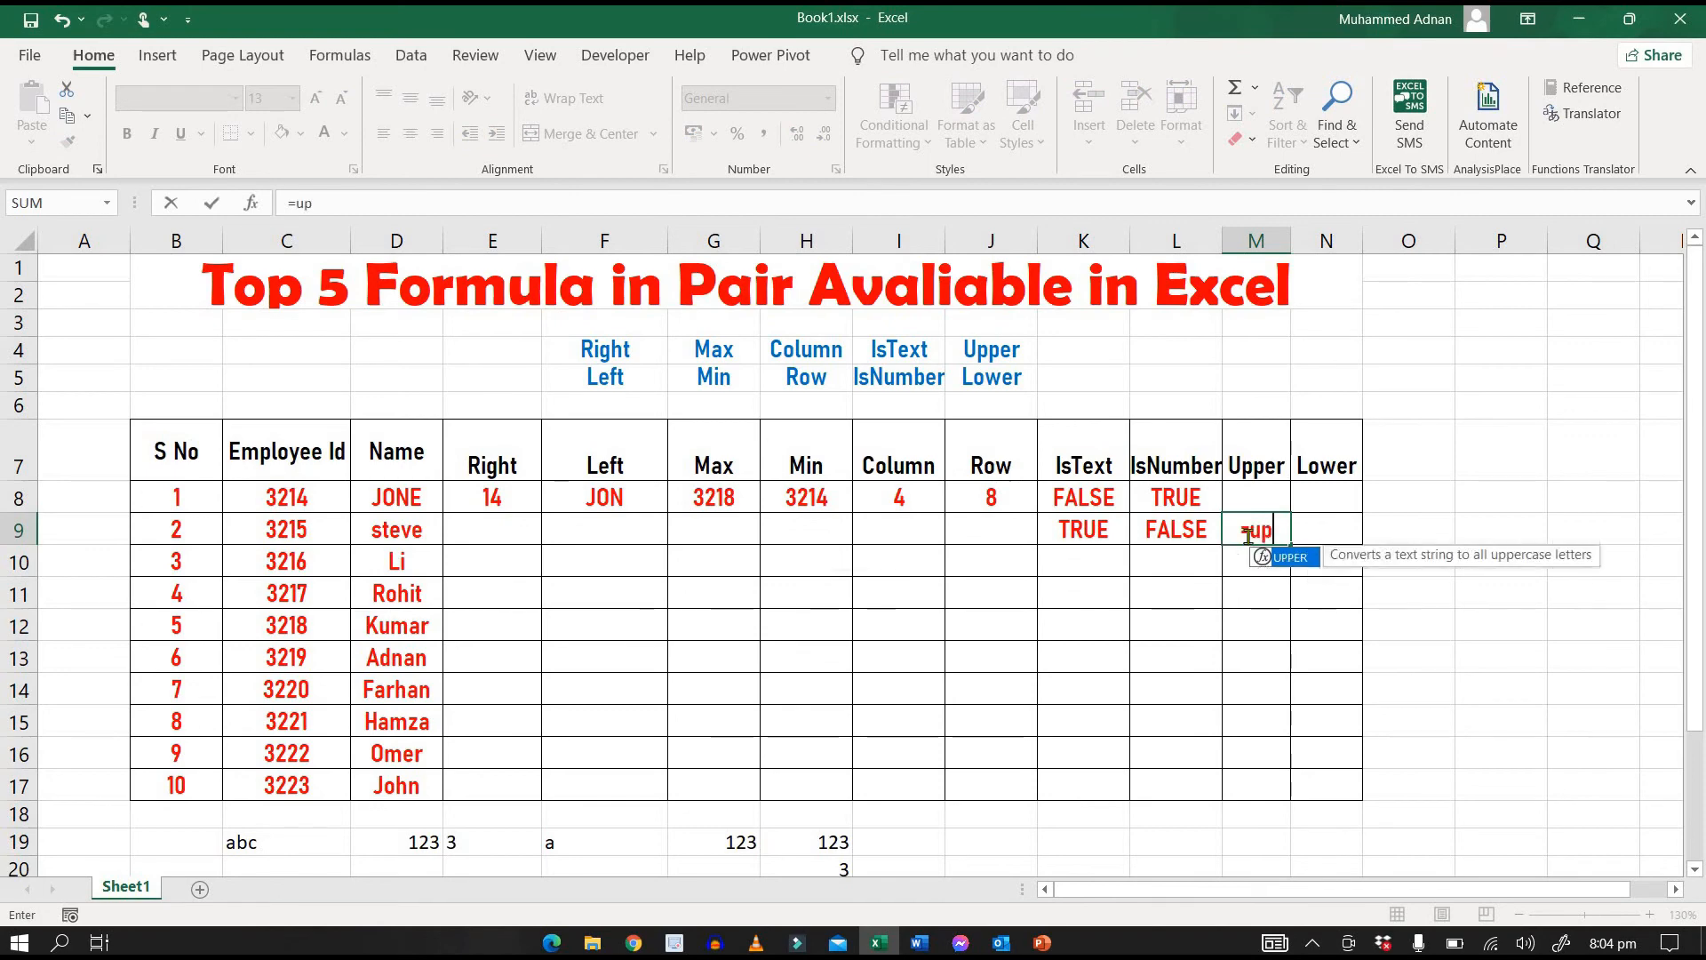
type("per(")
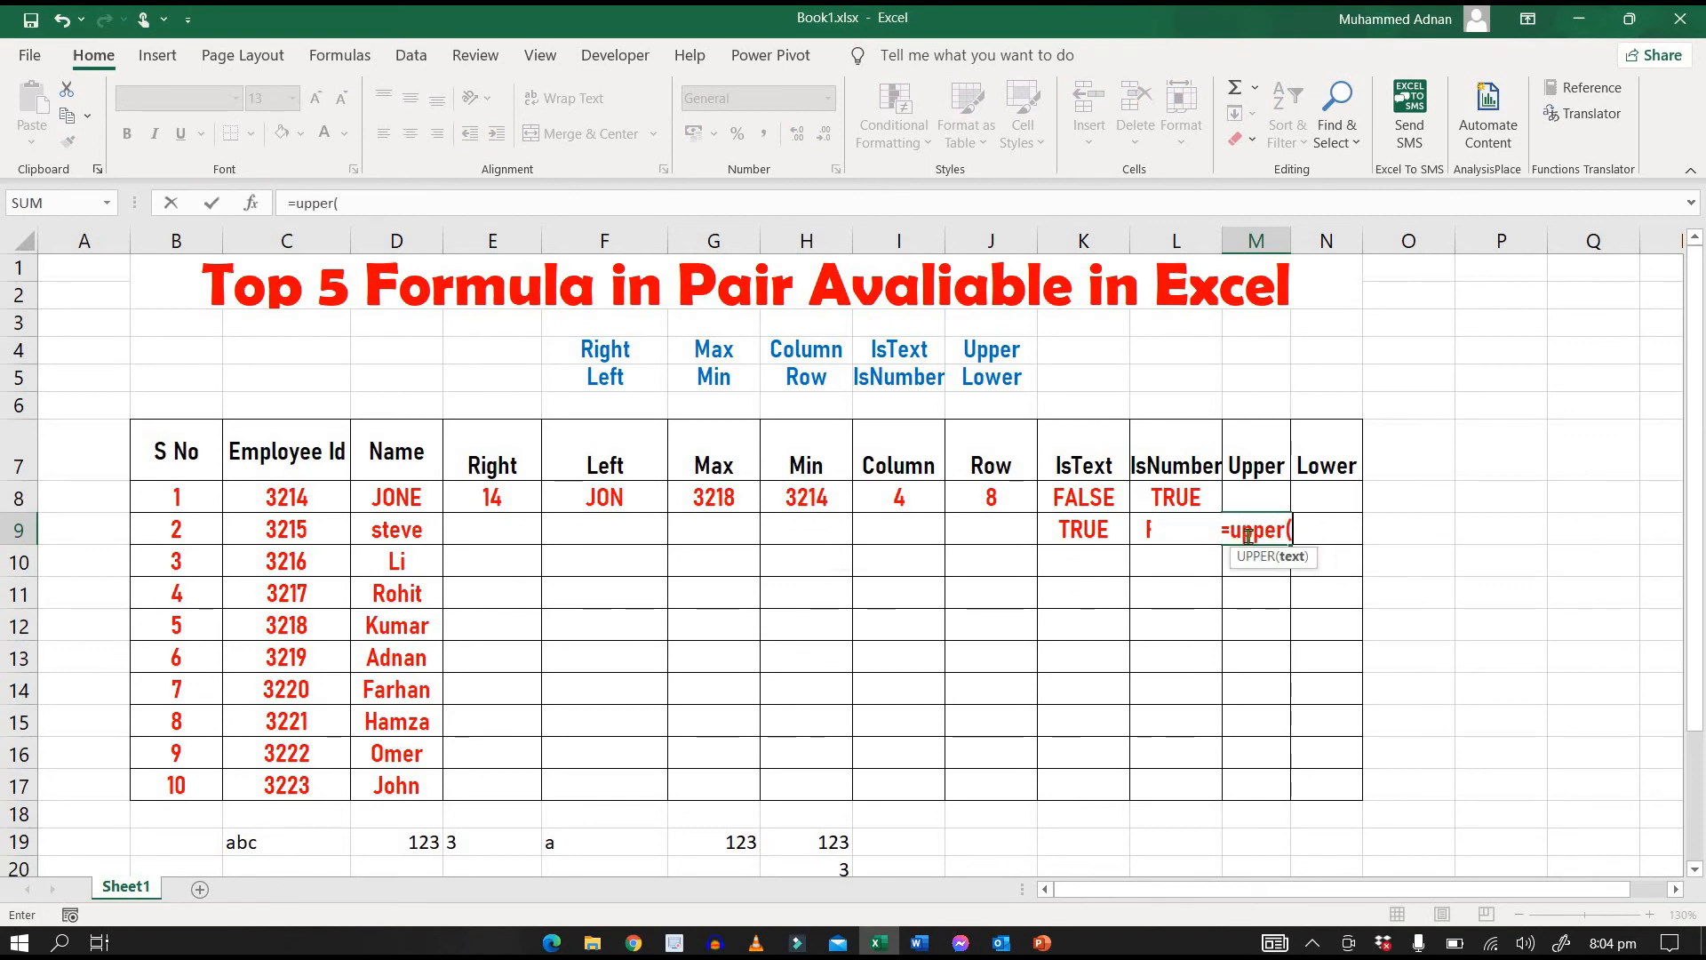
key("Left")
key("Left")
key("Left")
key("Left")
key("Left")
key("Left")
key("Left")
key("Left")
key("Left")
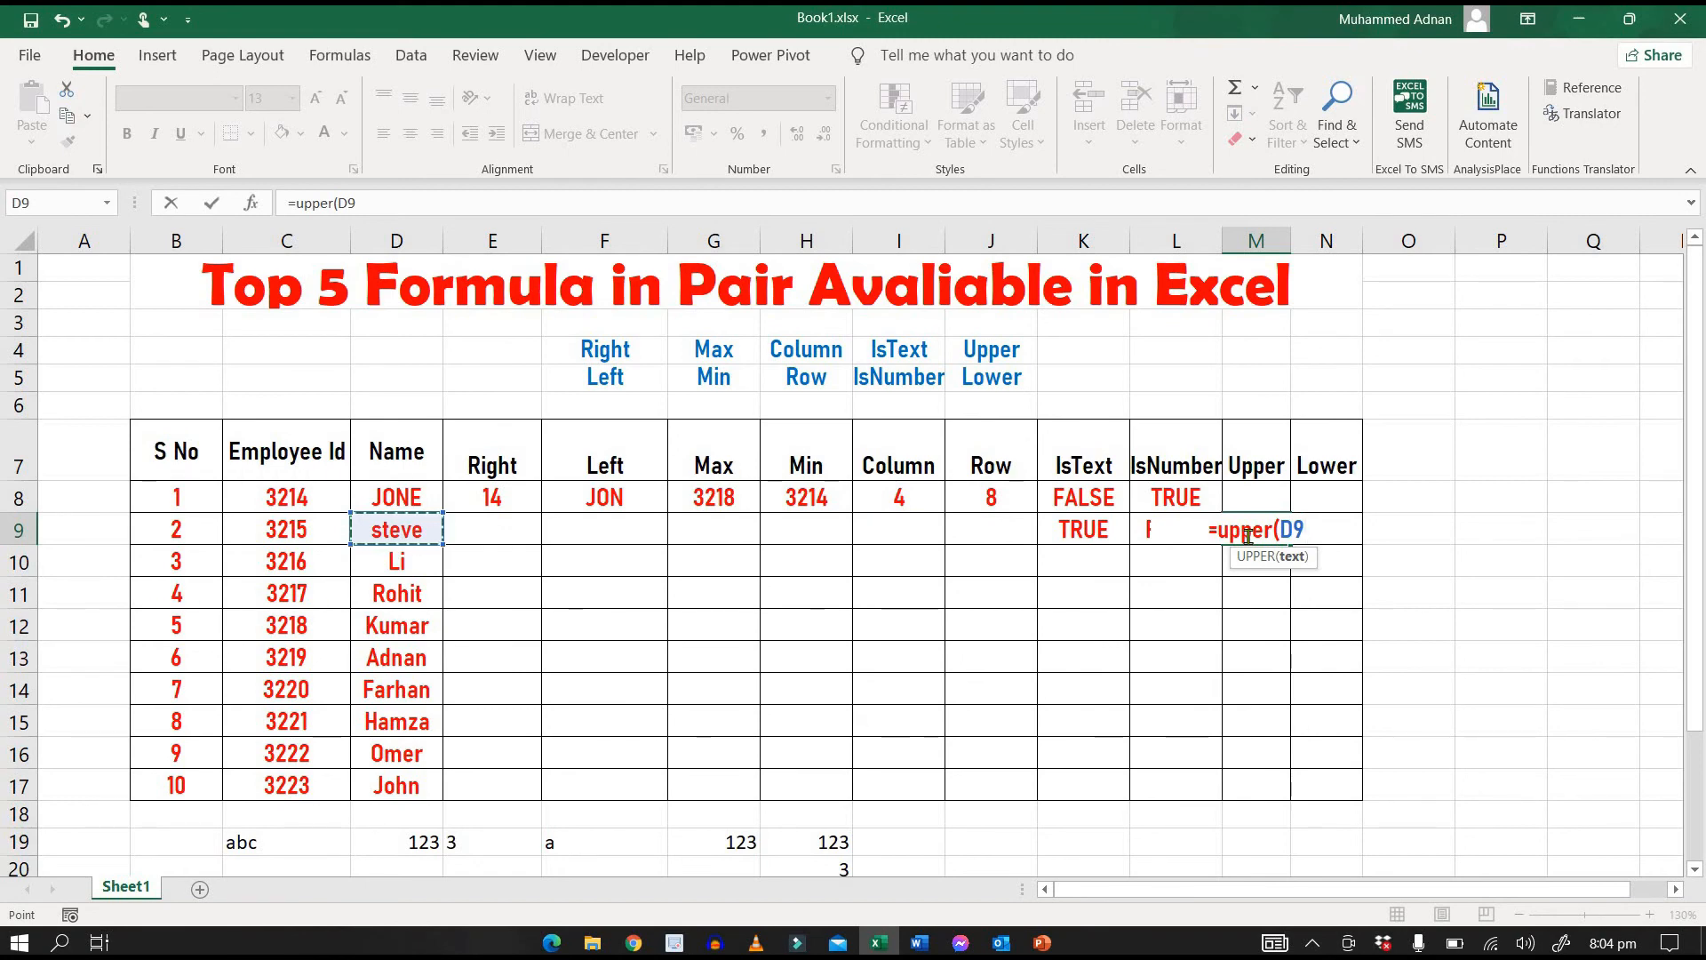
type(")")
key("Return")
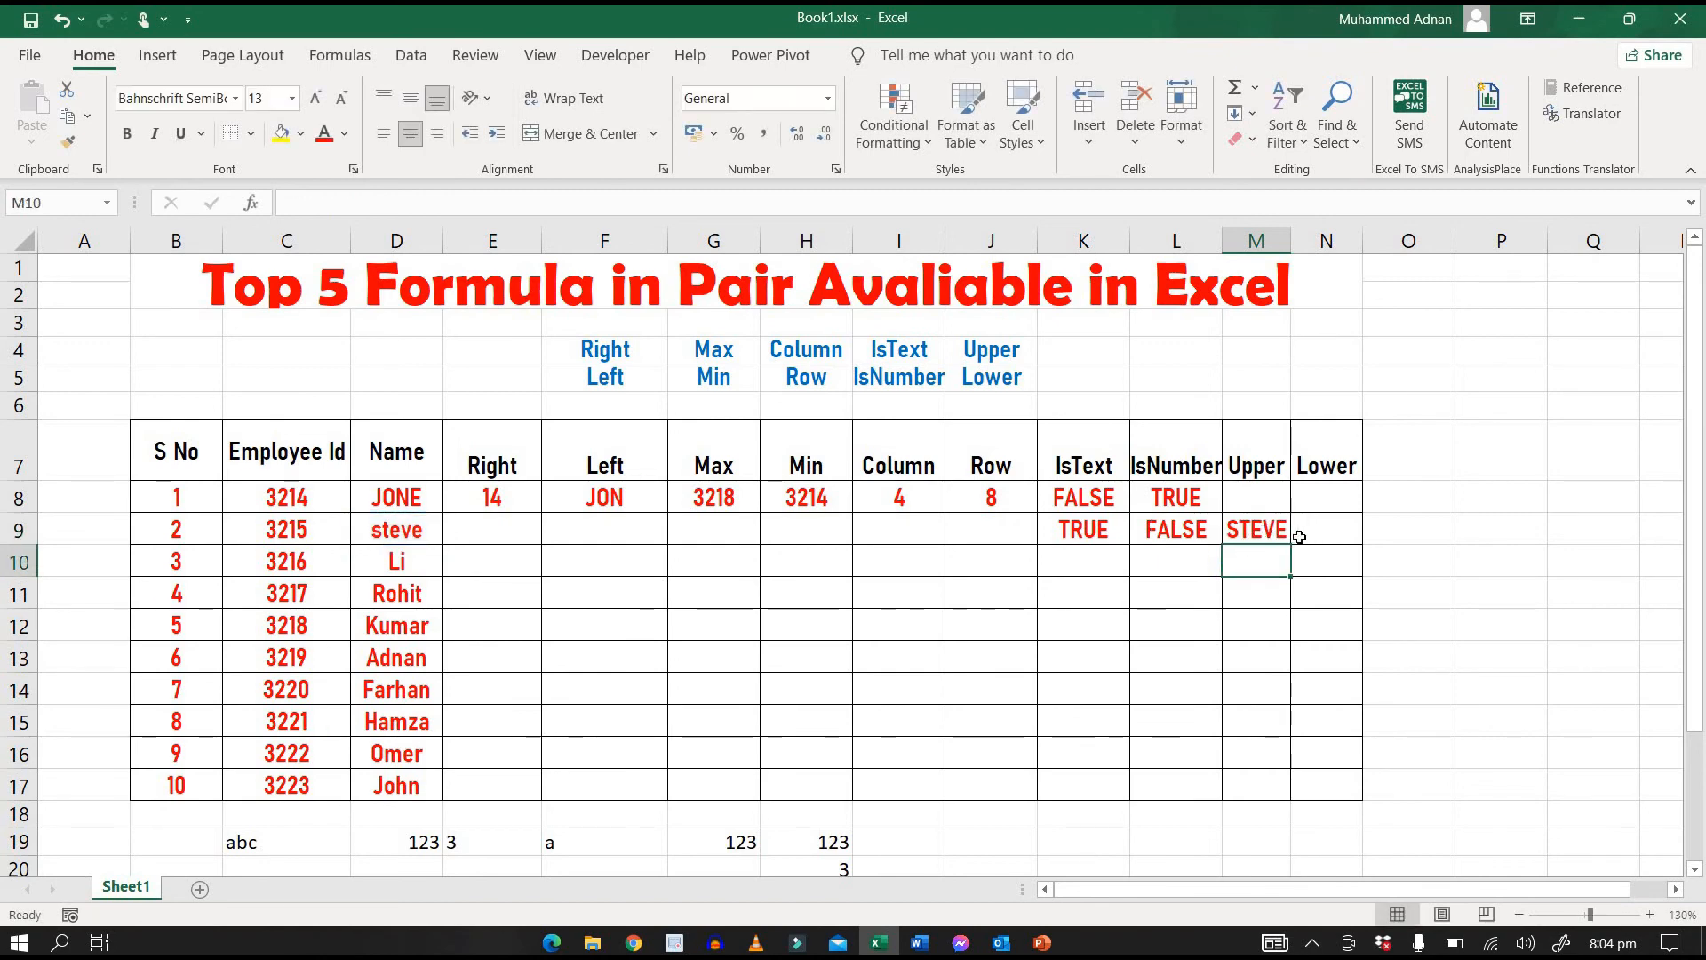
Begin a formula with an equals sign in the first employee's Lower cell N8.
left_click(1309, 499)
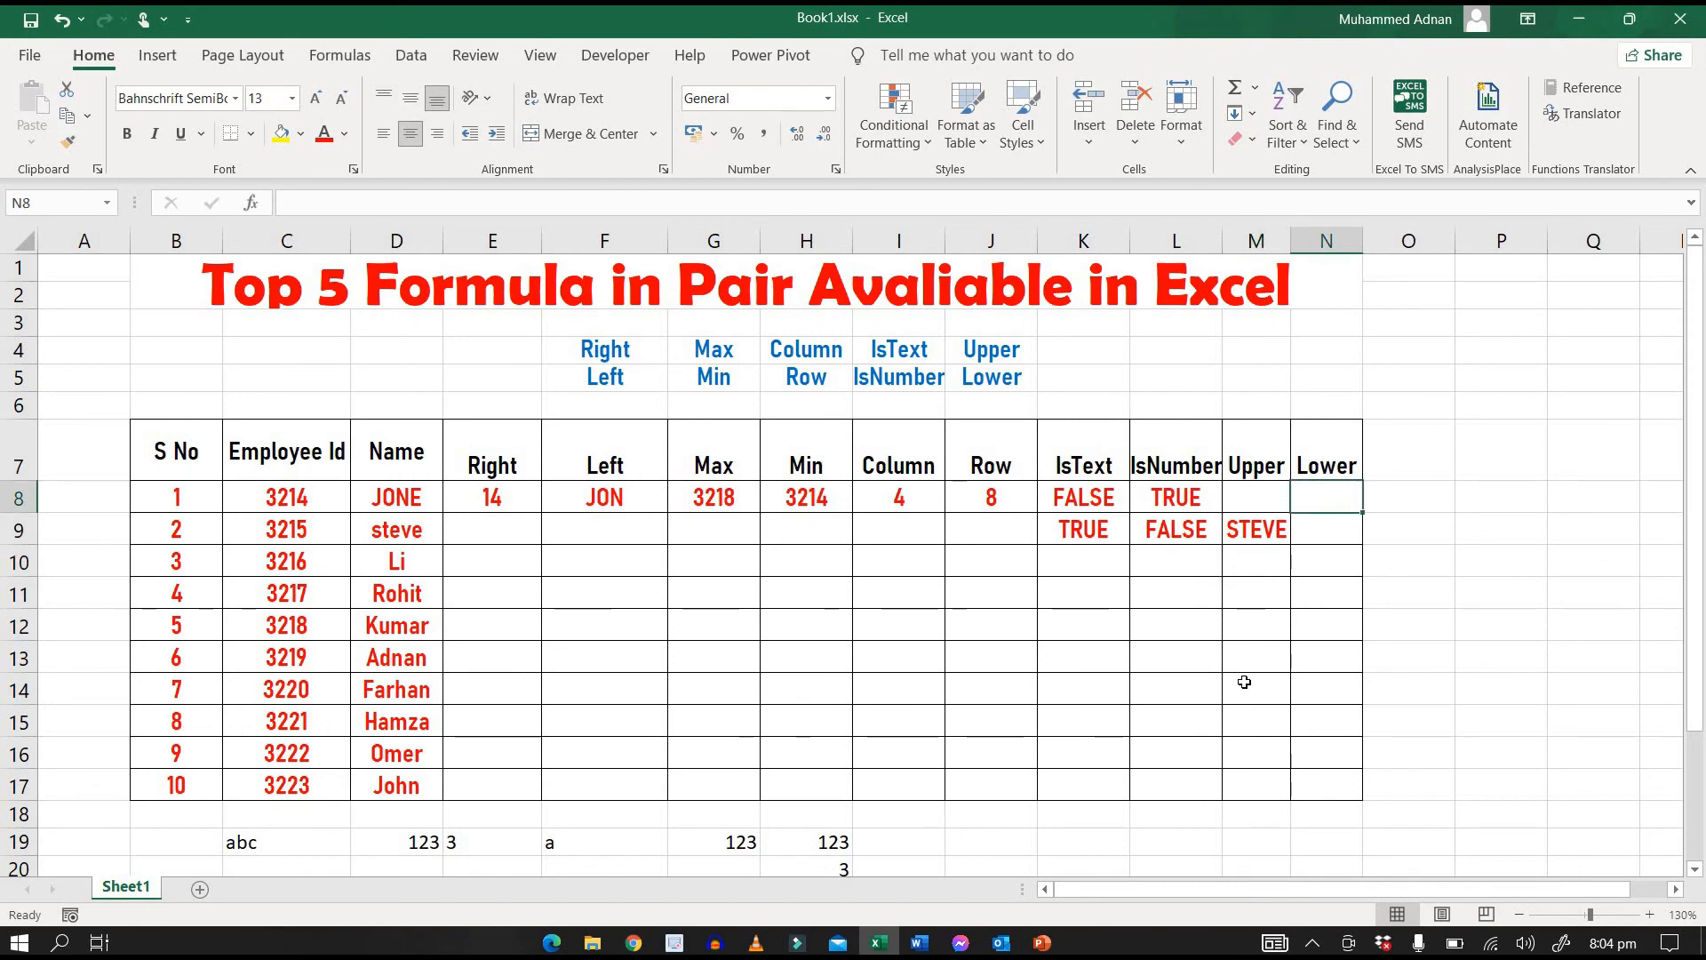
type("=")
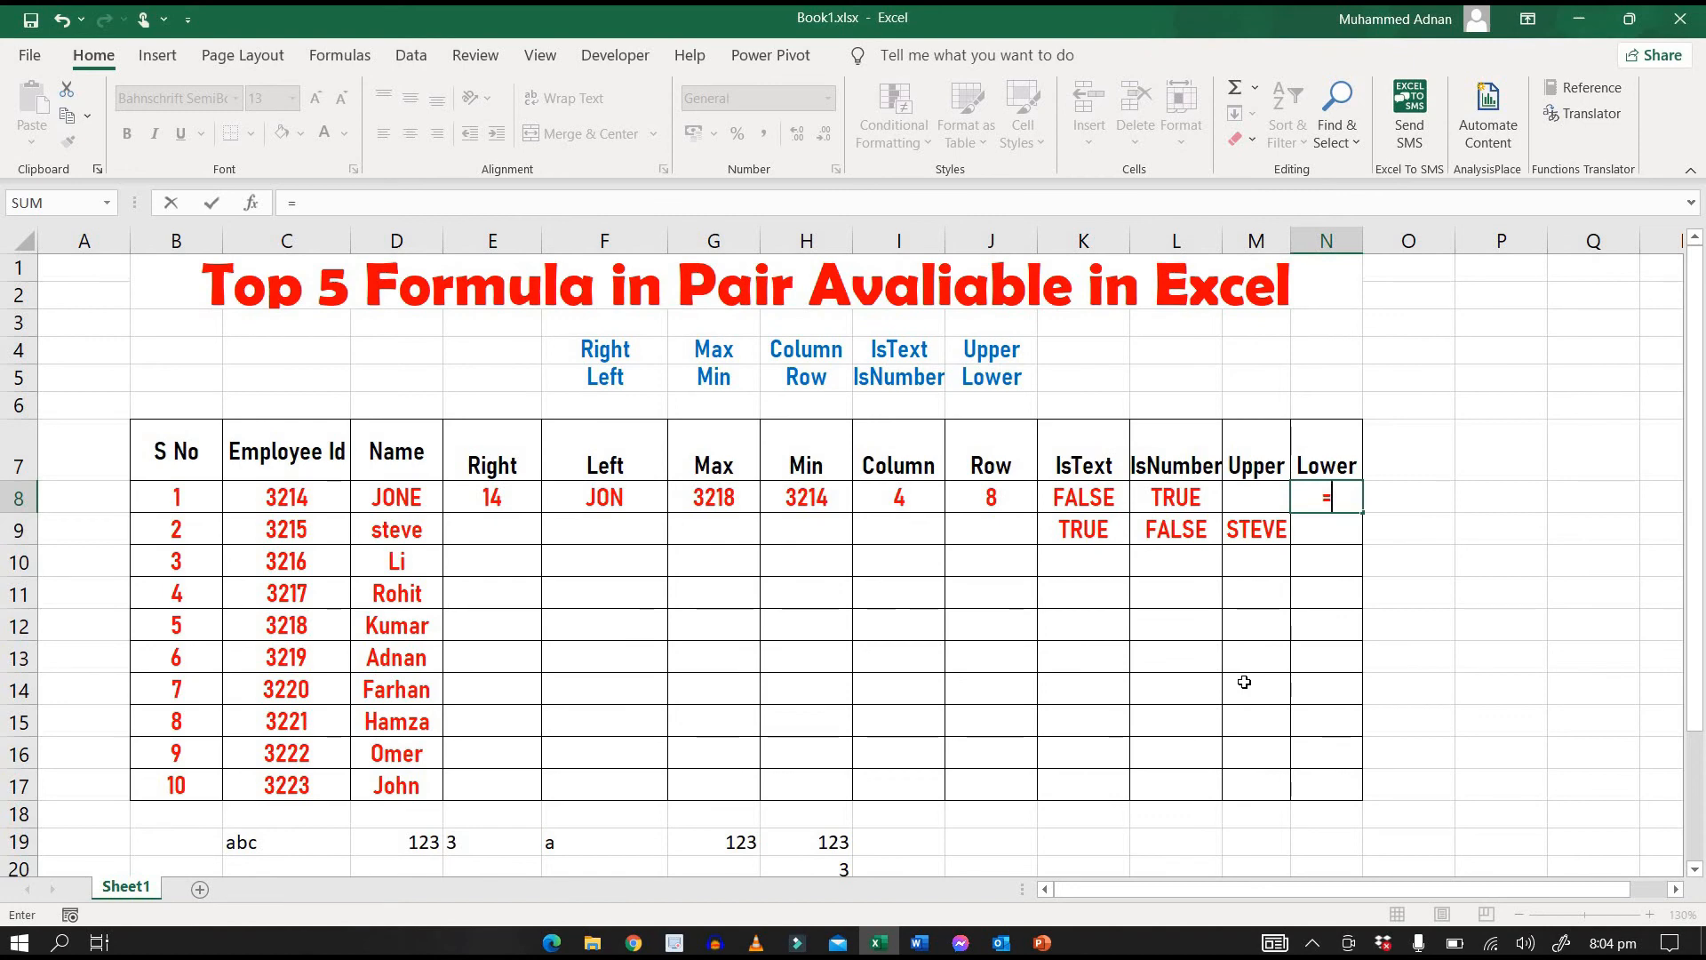
type("(")
key("Left")
key("Left")
key("Left")
key("Left")
key("Left")
key("Left")
key("Left")
key("Left")
key("Left")
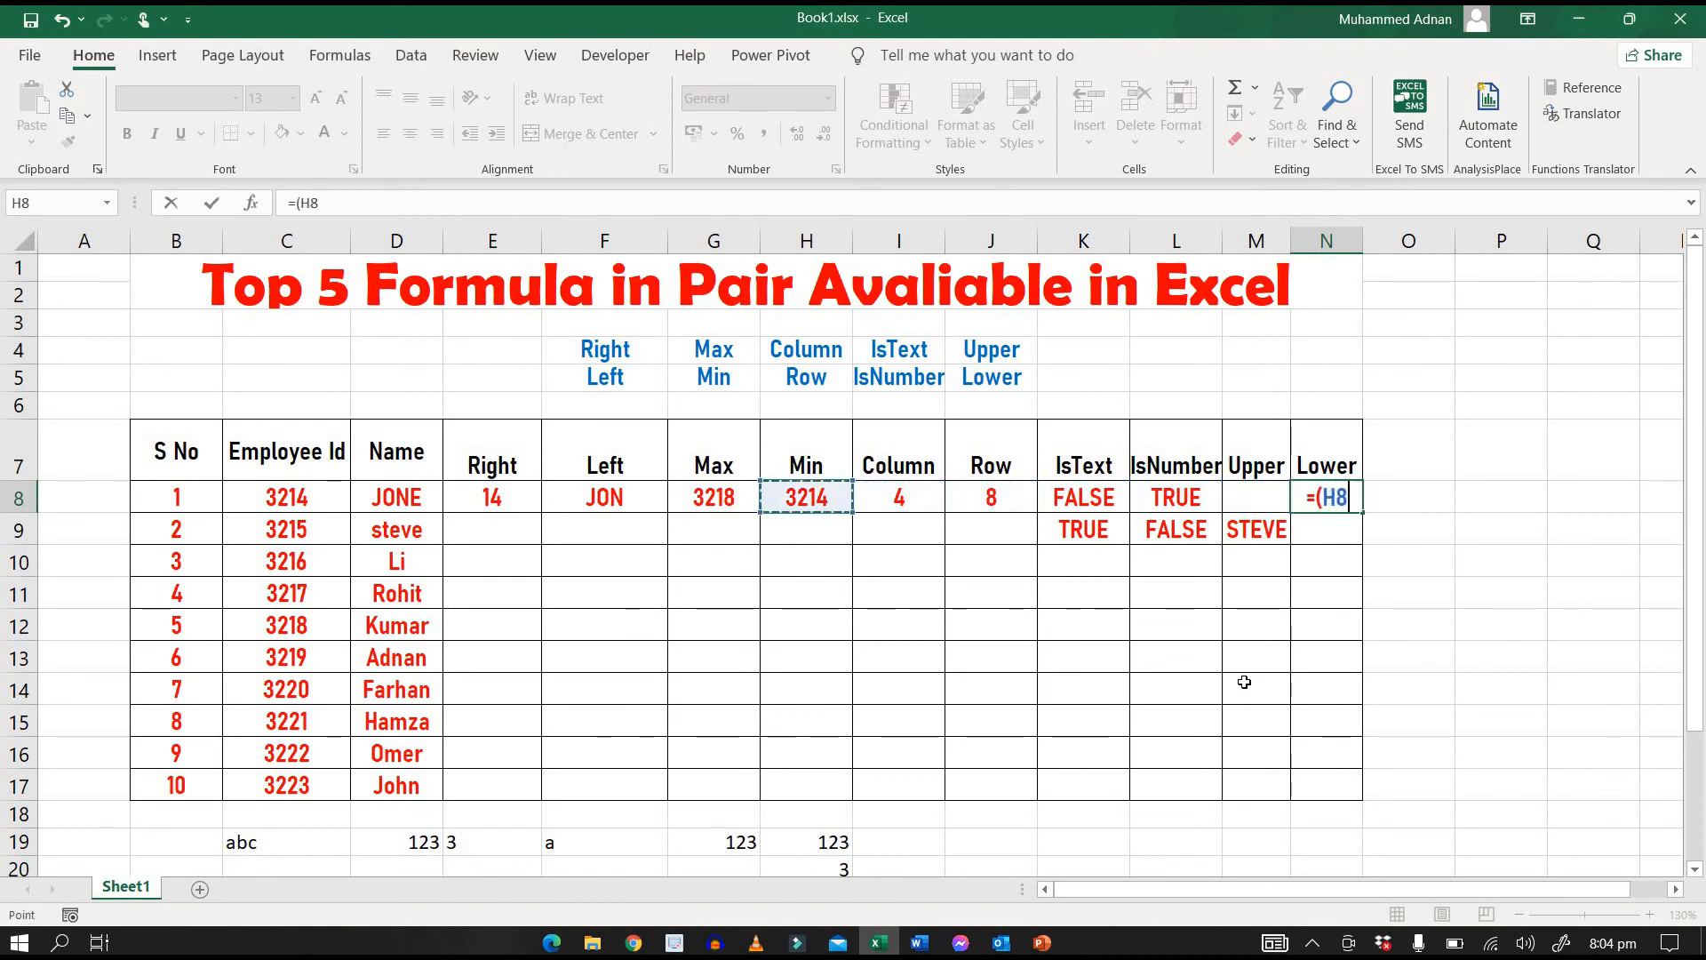
key("Left")
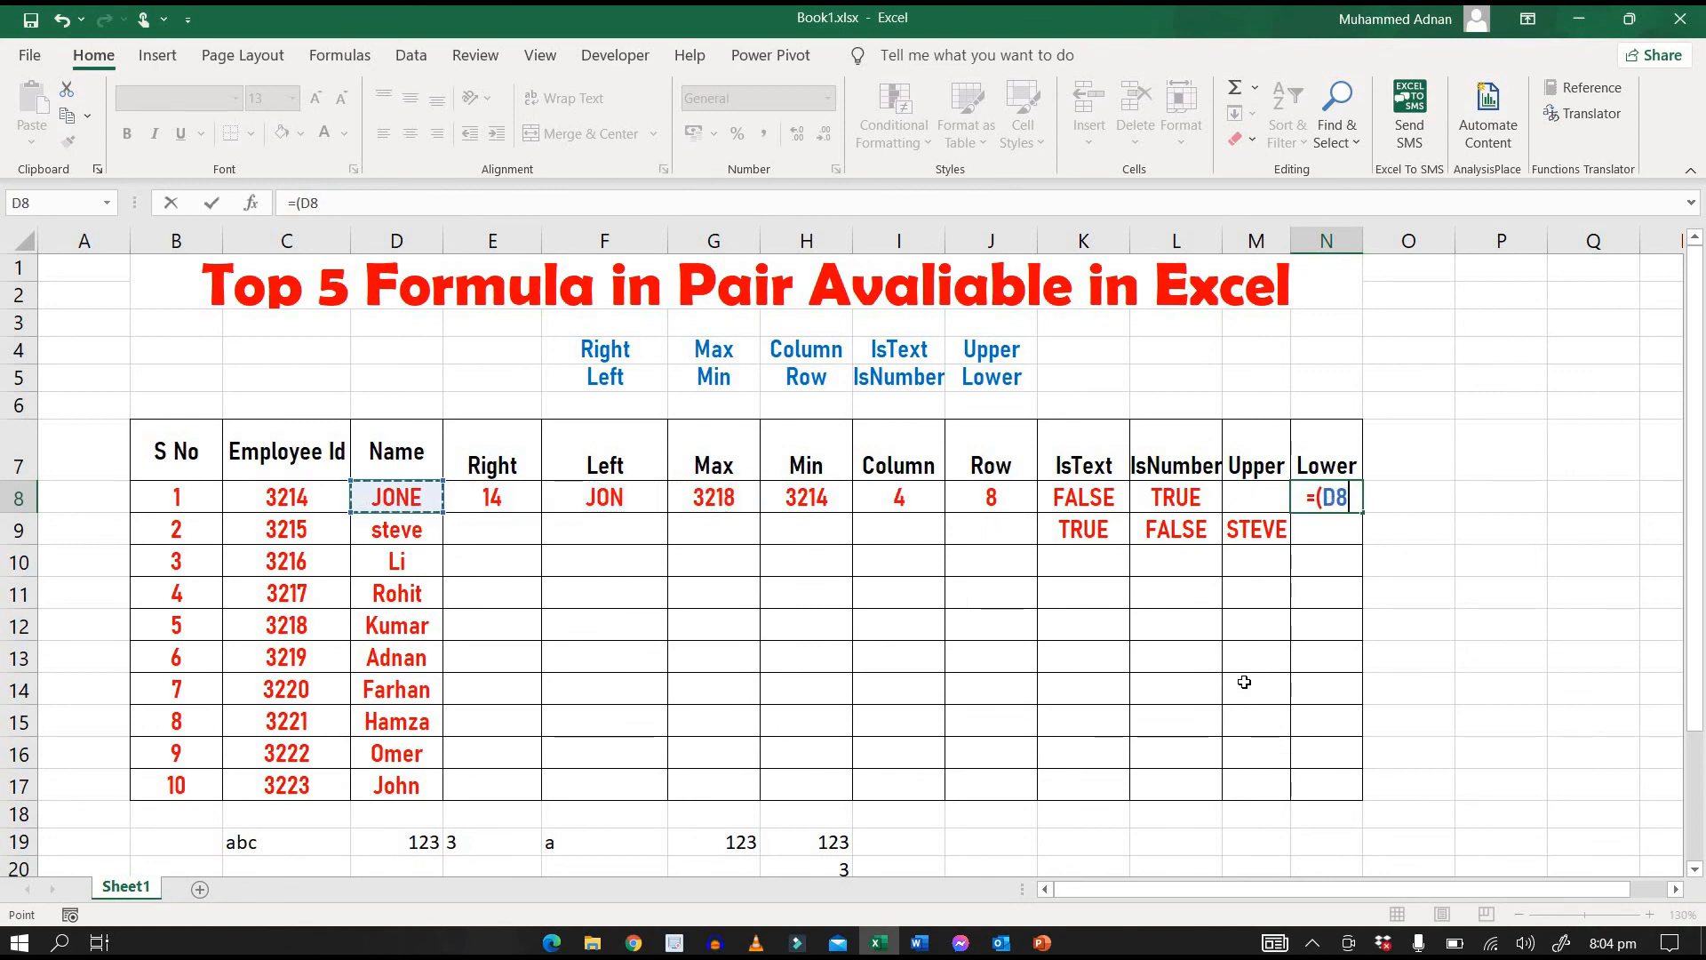
key("BackSpace")
key("BackSpace")
key("BackSpace")
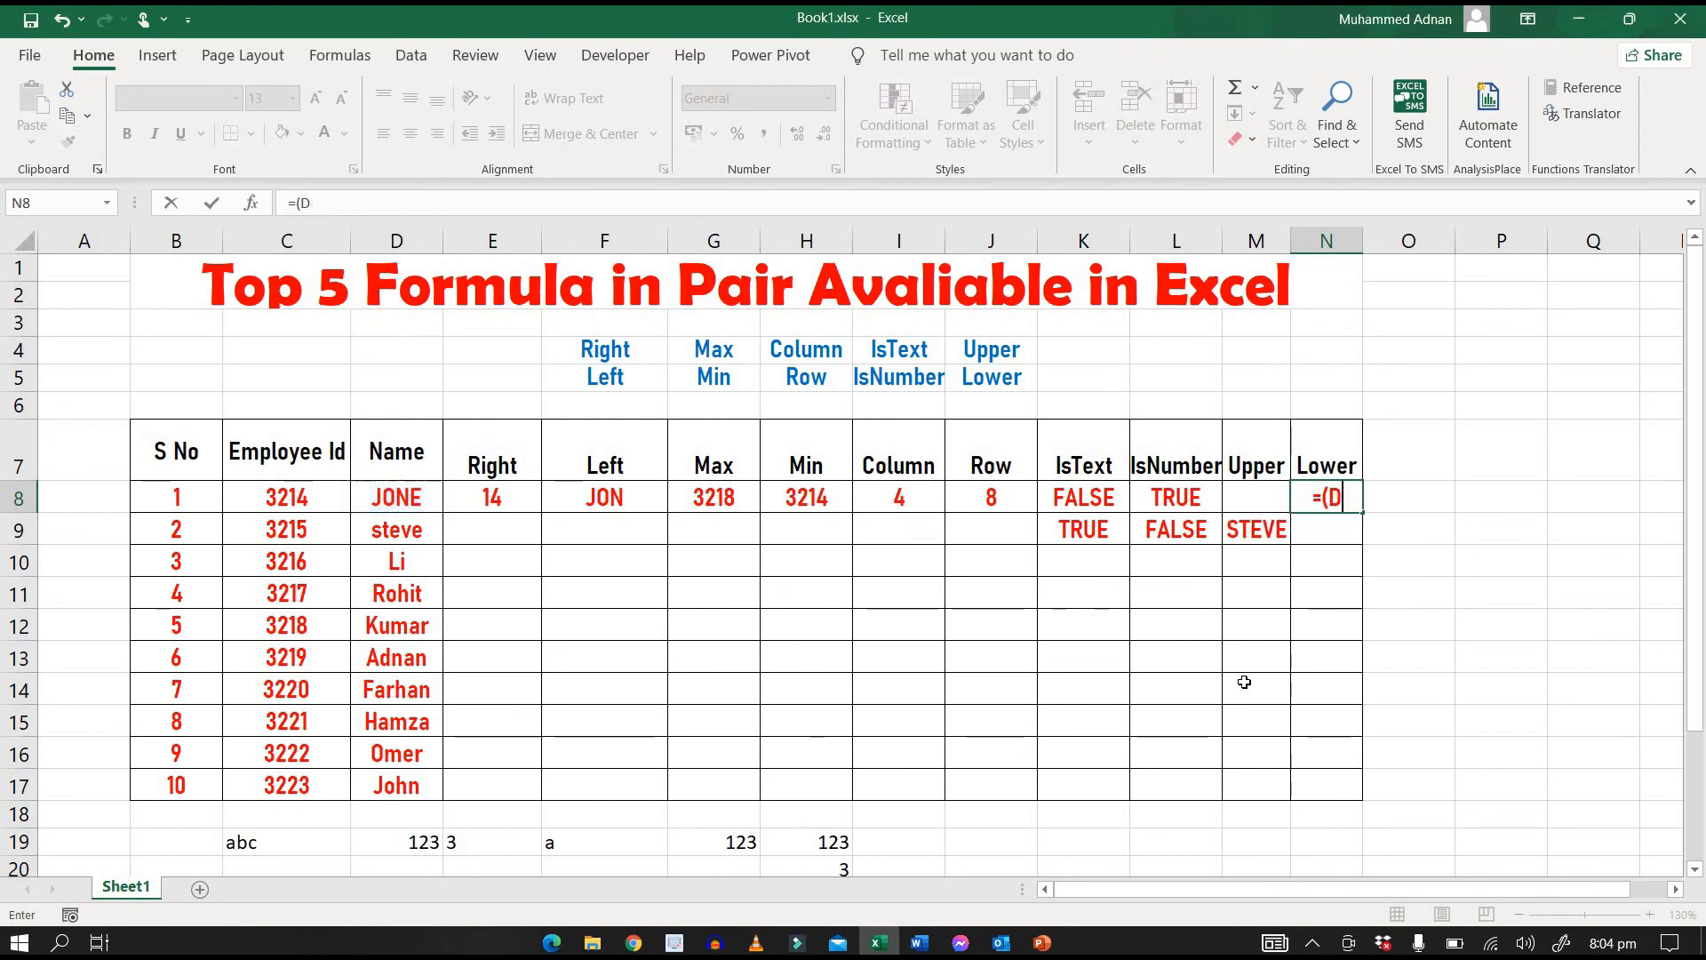
Complete the formula in N8 as =LOWER(D8) to convert the first employee's name to lowercase.
type("lo")
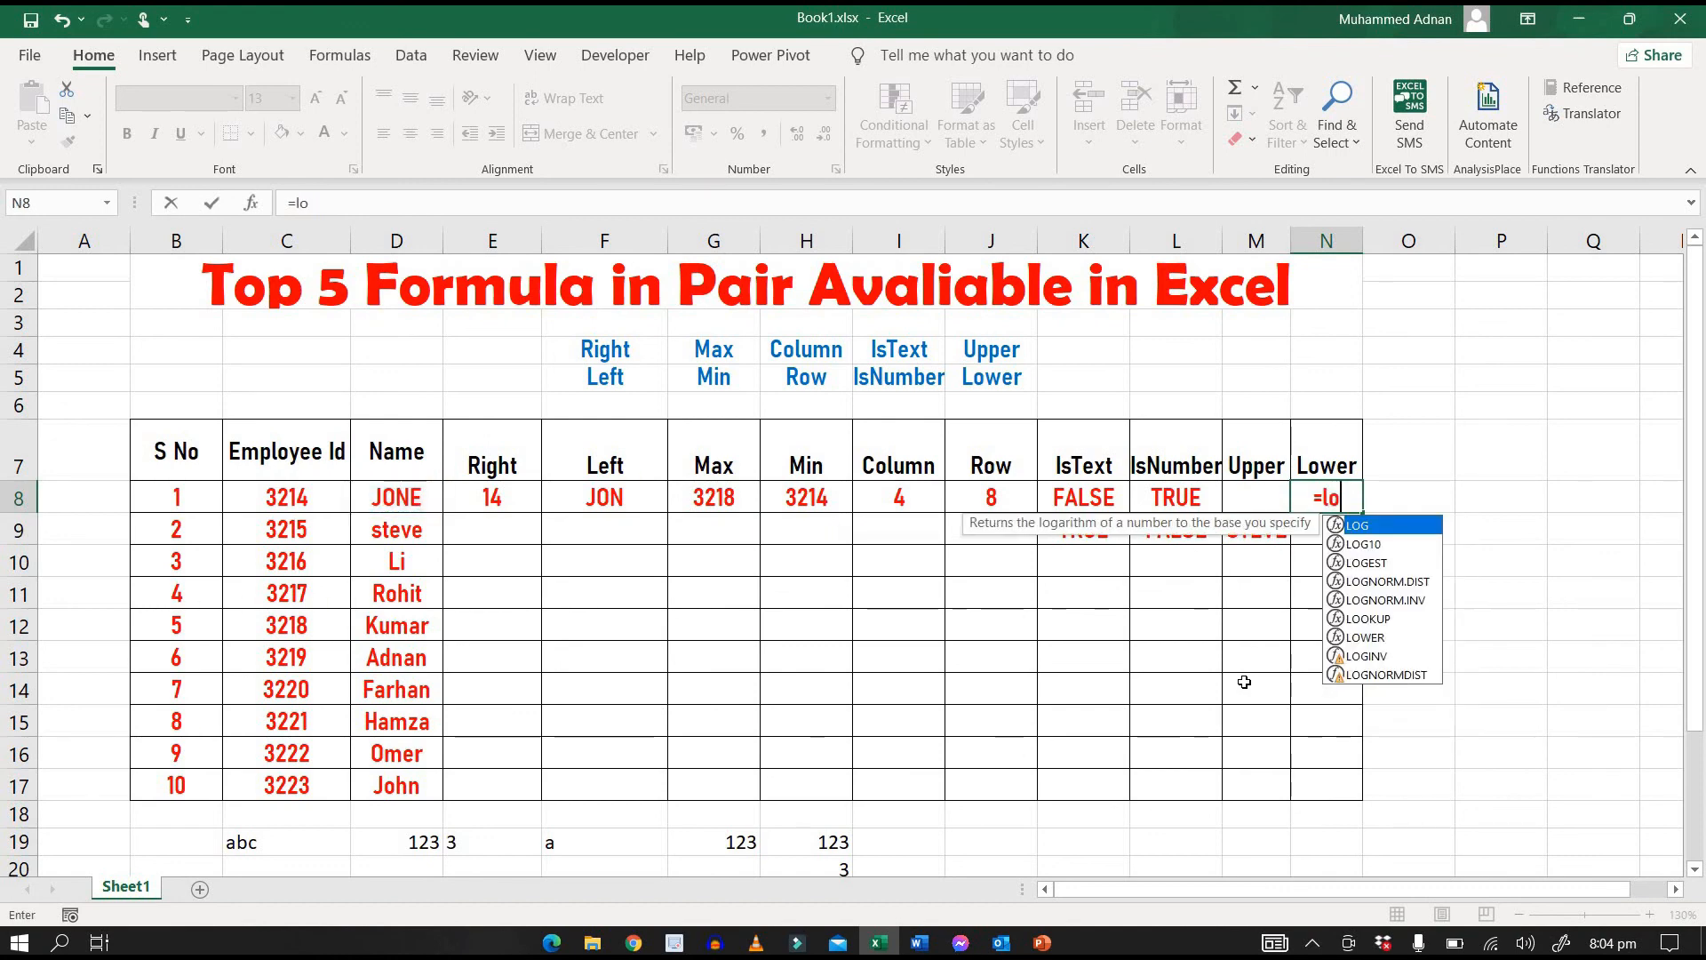
type("wer(")
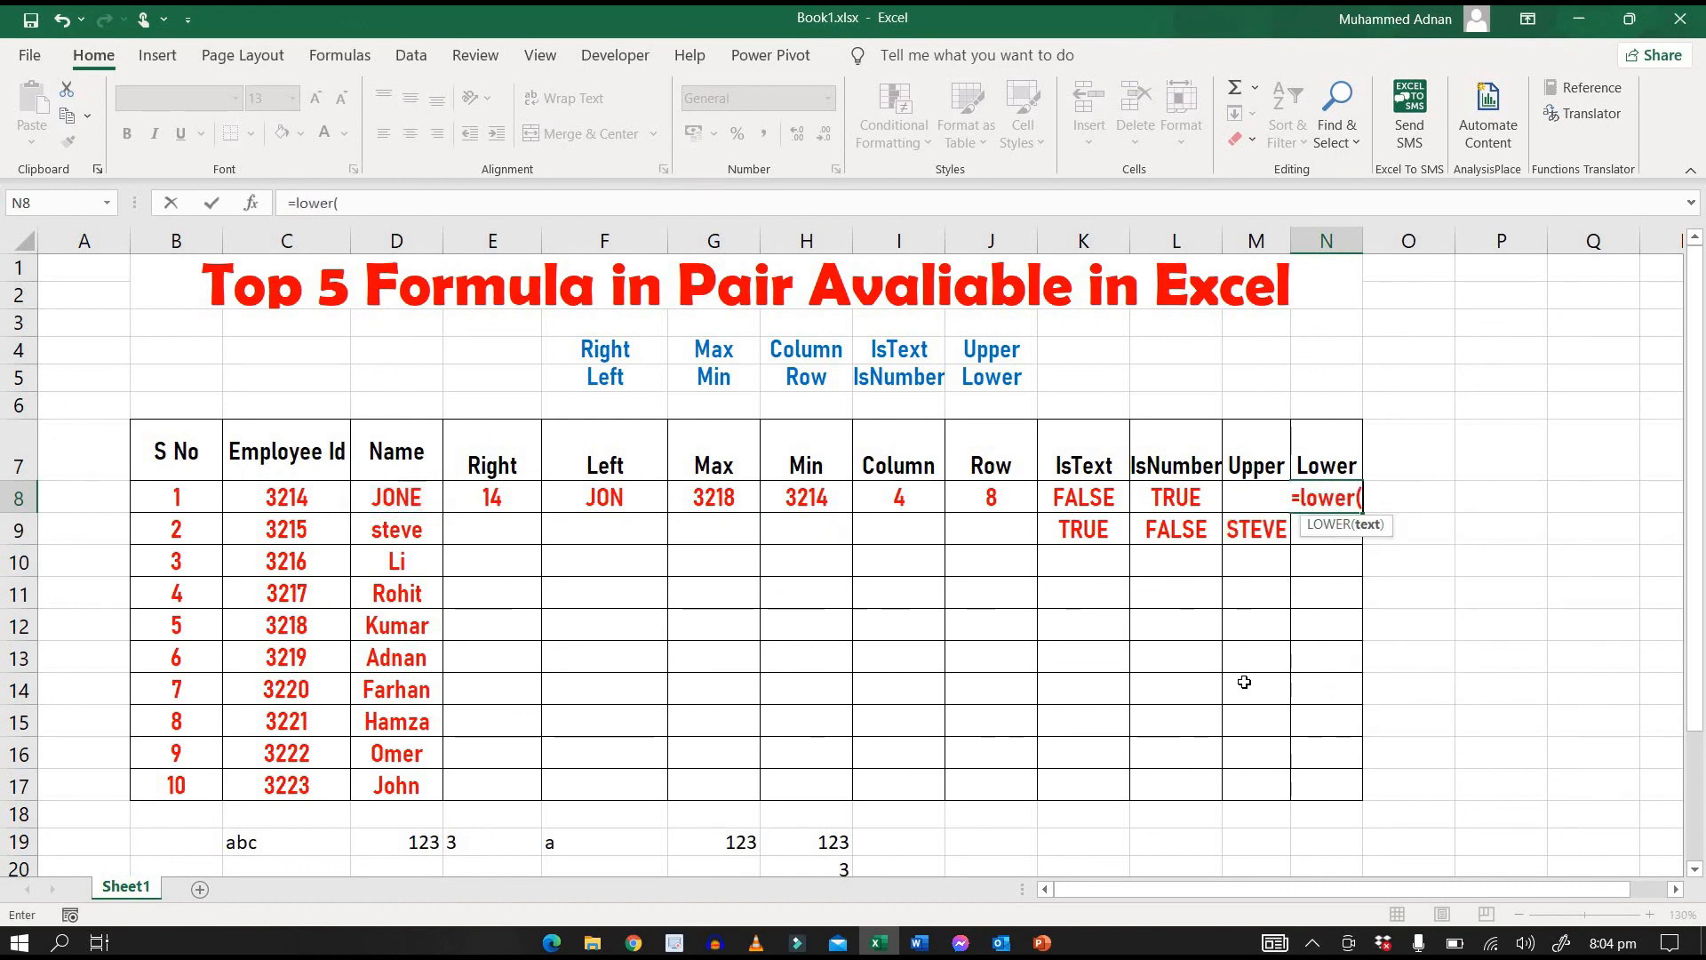
key("Left")
key("Left")
key("Left")
key("Left")
key("Left")
key("Left")
key("Left")
key("Left")
key("Left")
key("Left")
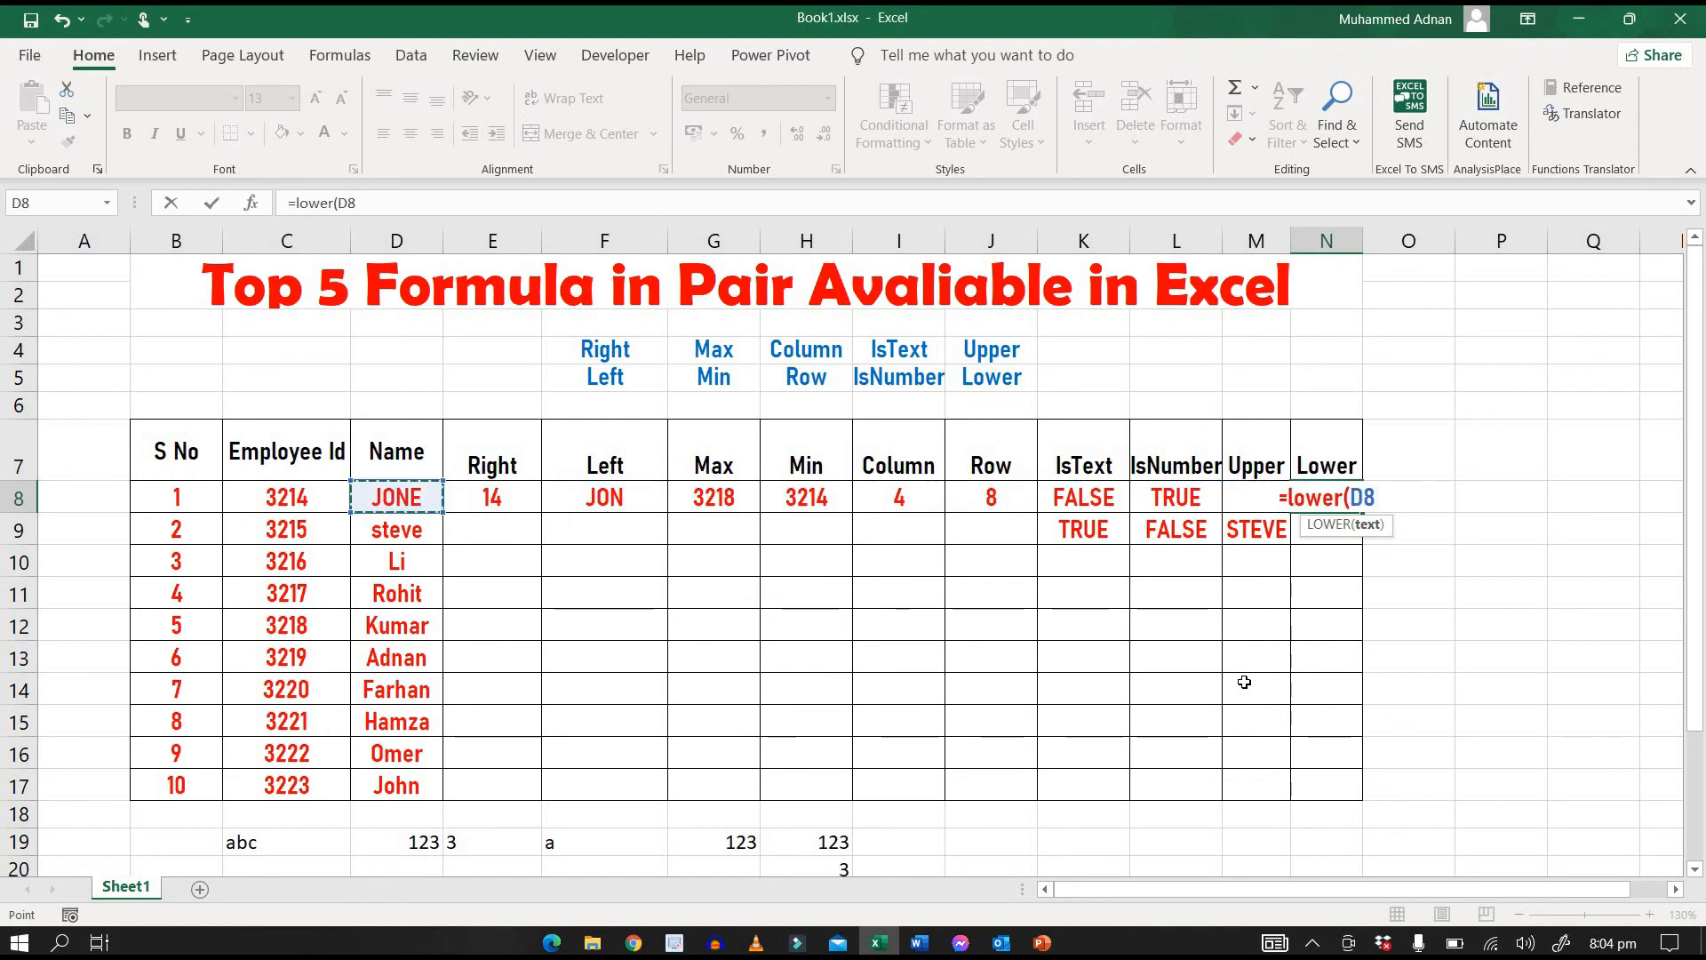
key("Return")
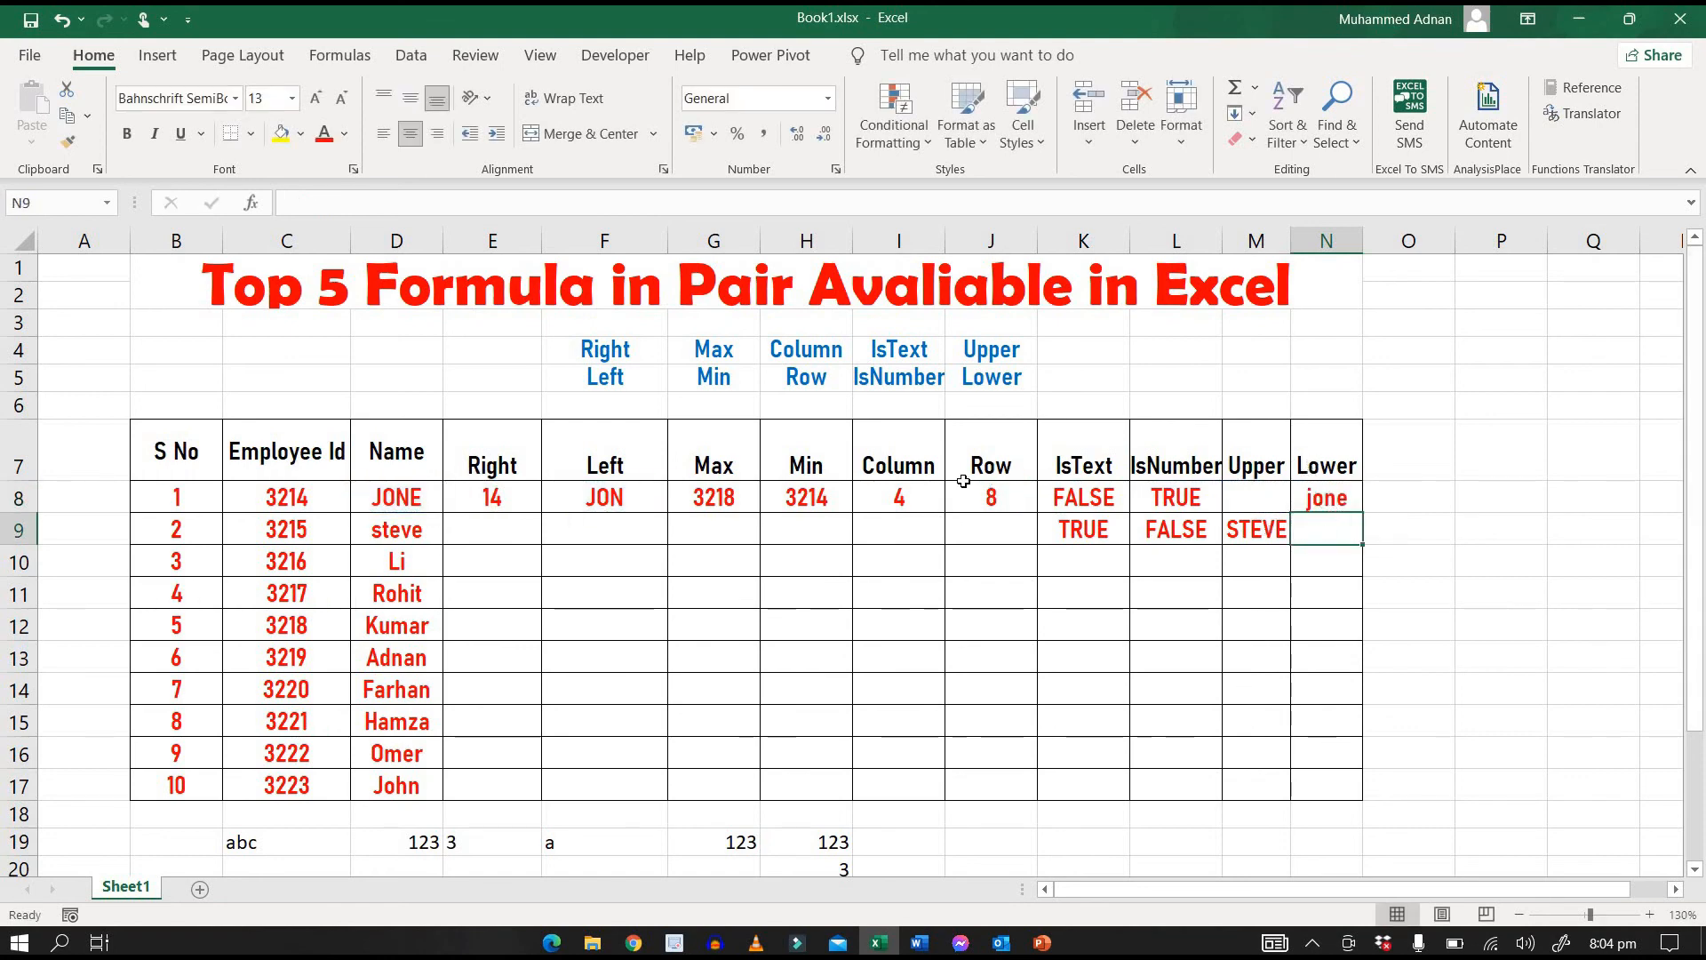
Fill the first employee's row of formulas E8:N8 down through row 17 for all employees.
left_click_drag(492, 497, 1348, 799)
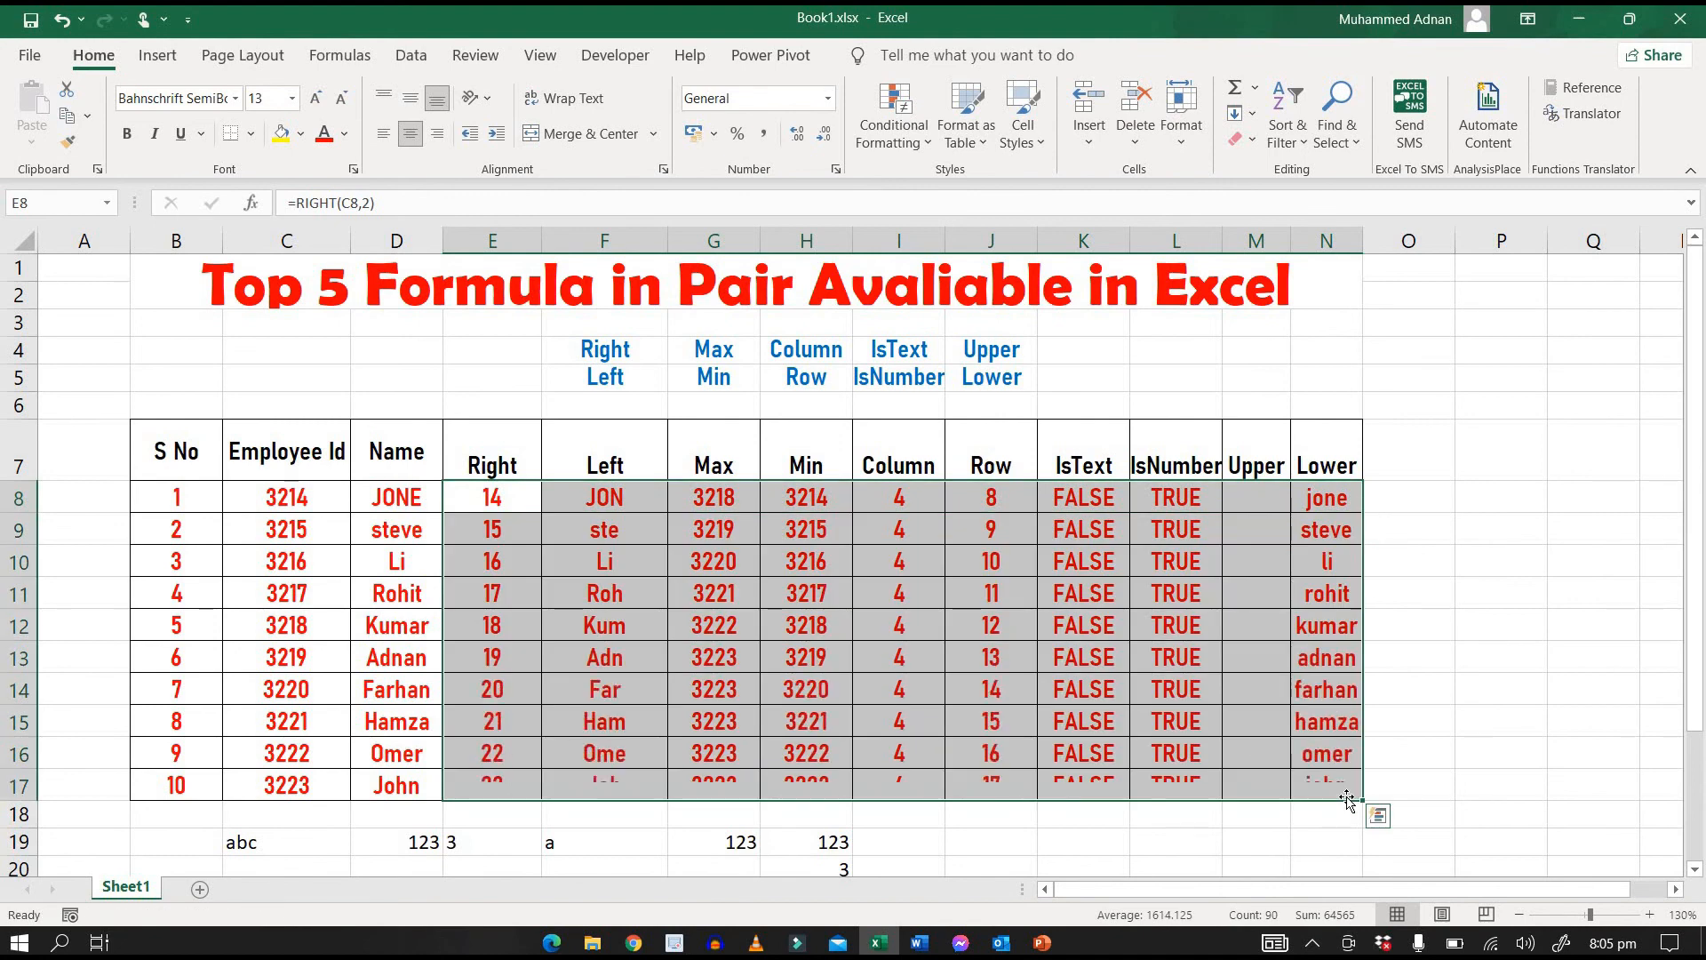